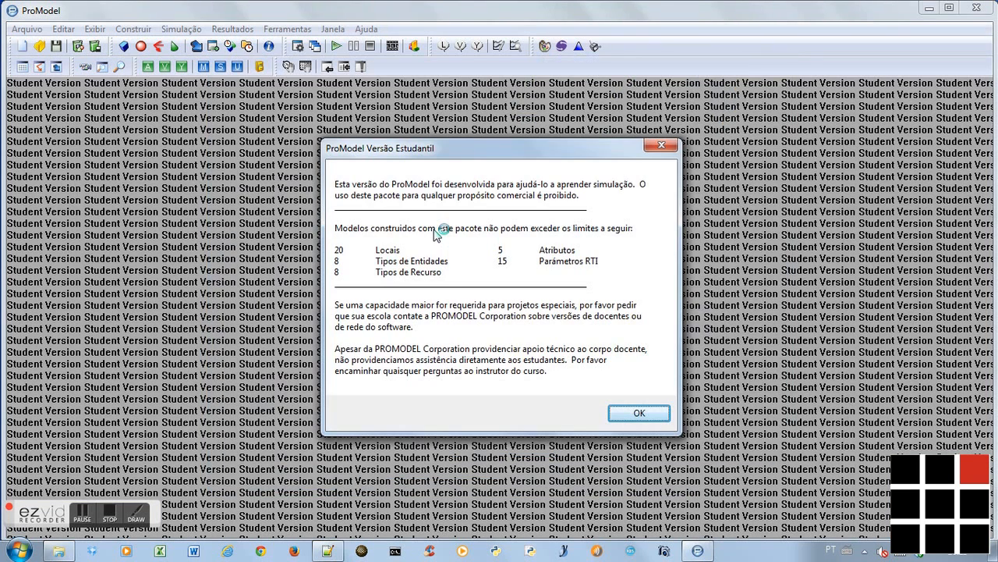
# Dismiss the student version notice, close the ProModel shortcut panel and move the Layout window higher in the workspace
pyautogui.click(651, 411)
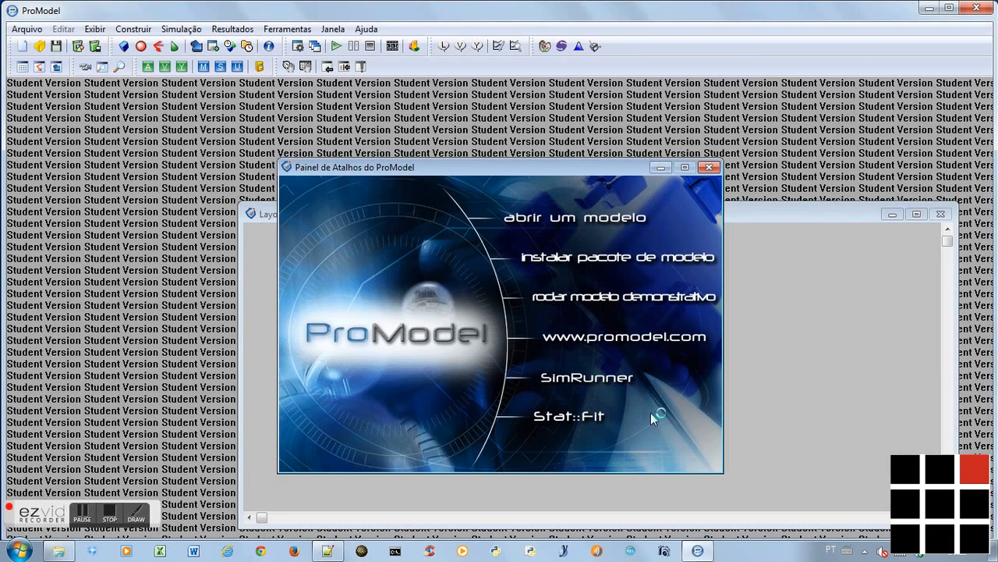
pyautogui.click(328, 551)
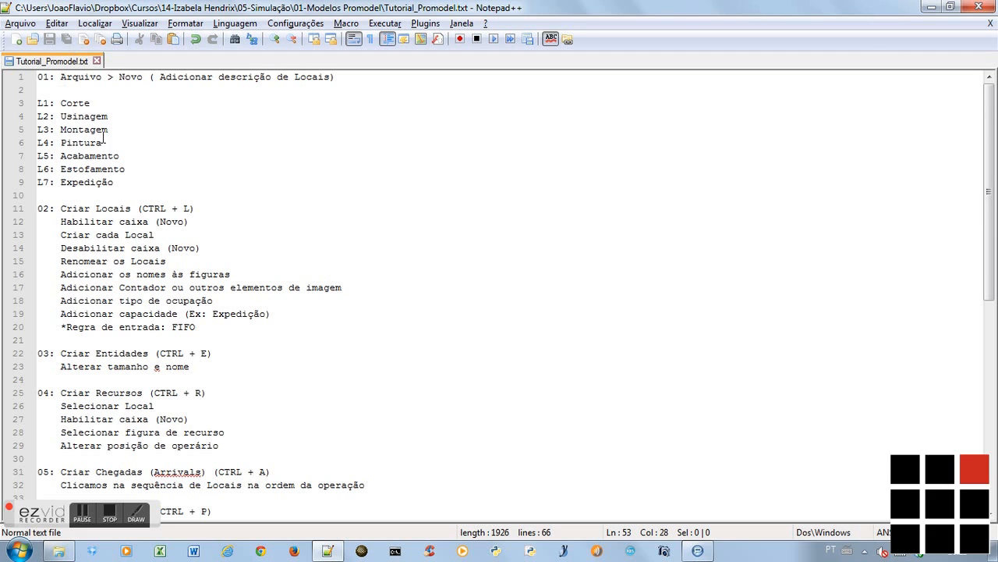
pyautogui.click(698, 550)
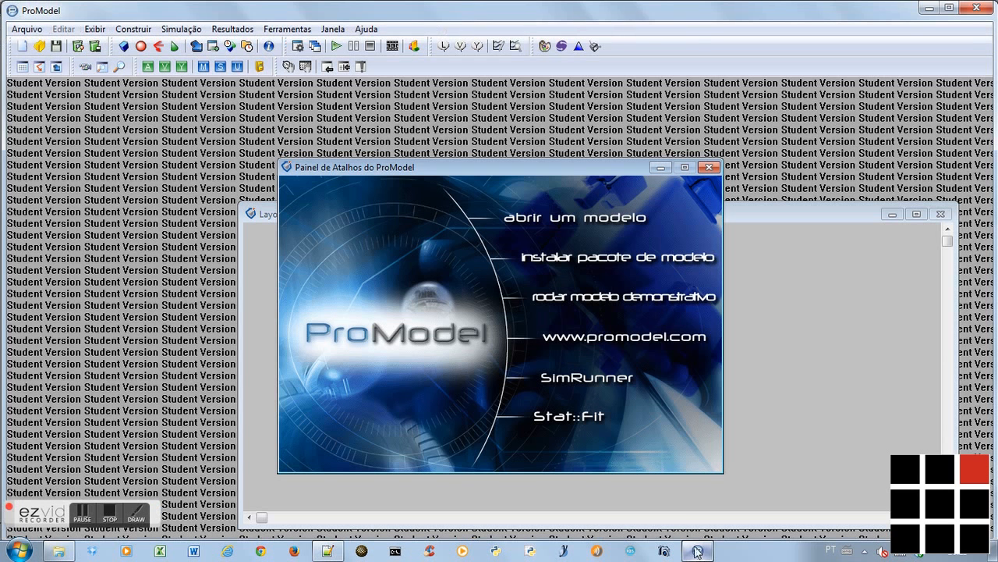
pyautogui.click(708, 168)
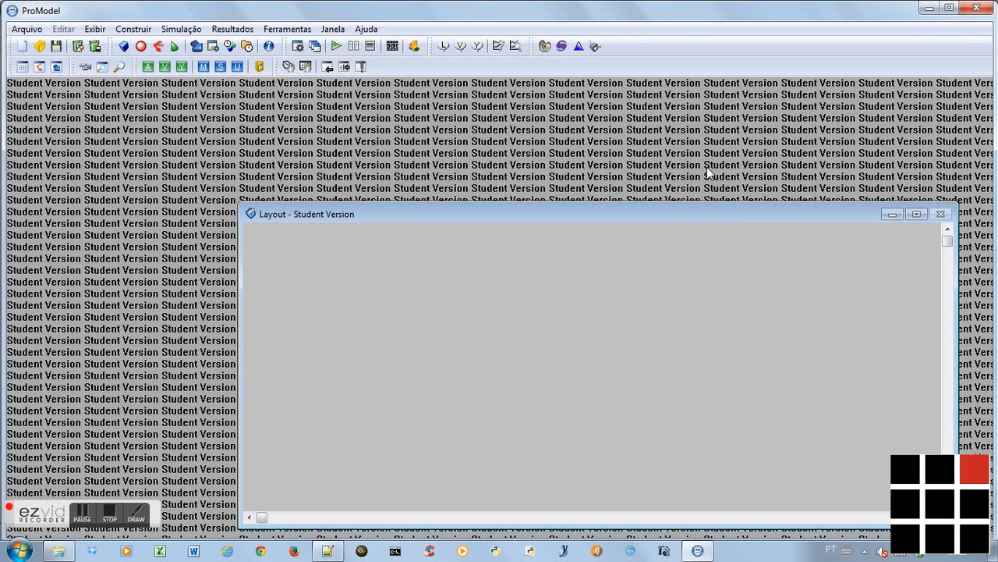
pyautogui.moveTo(649, 219); pyautogui.dragTo(633, 180)
# Create a new model titled "fabrica" with distances in metres, following the first item of the tutorial notes
pyautogui.hotkey('alt', 'Tab')
pyautogui.press('Tab')
pyautogui.press('Tab')
pyautogui.press('Tab')
pyautogui.press('Tab')
pyautogui.press('Tab')
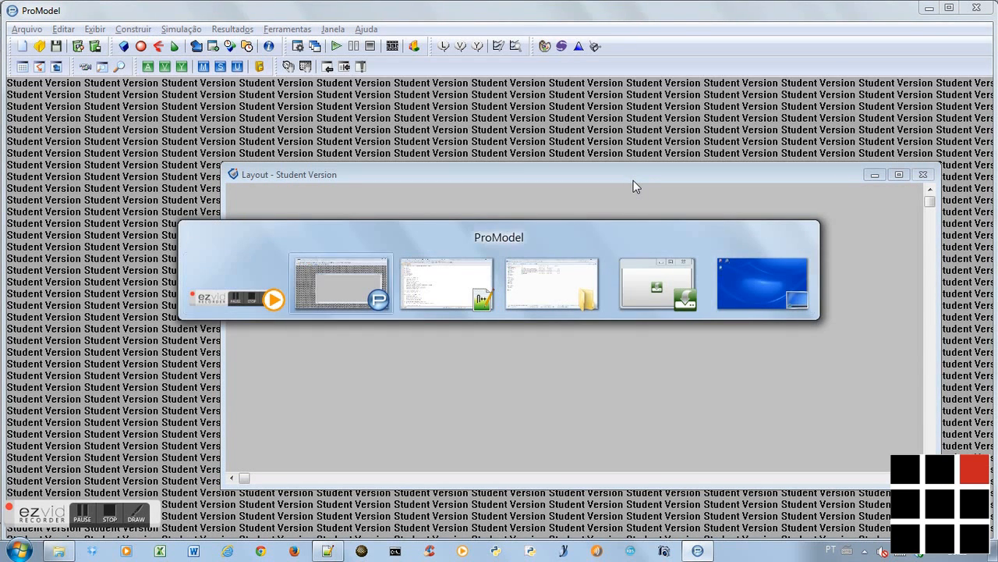
pyautogui.press('Tab')
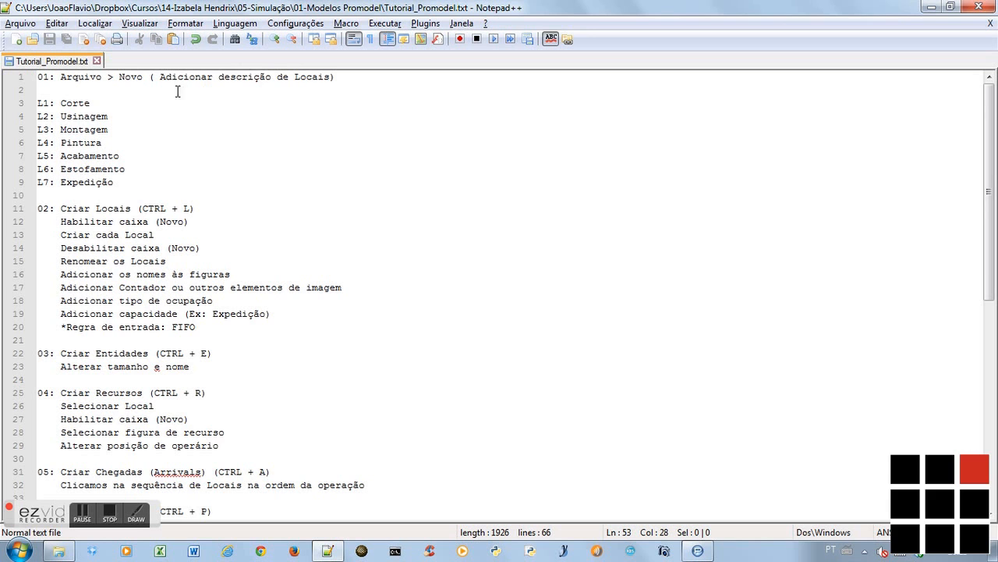
pyautogui.hotkey('alt', 'Tab')
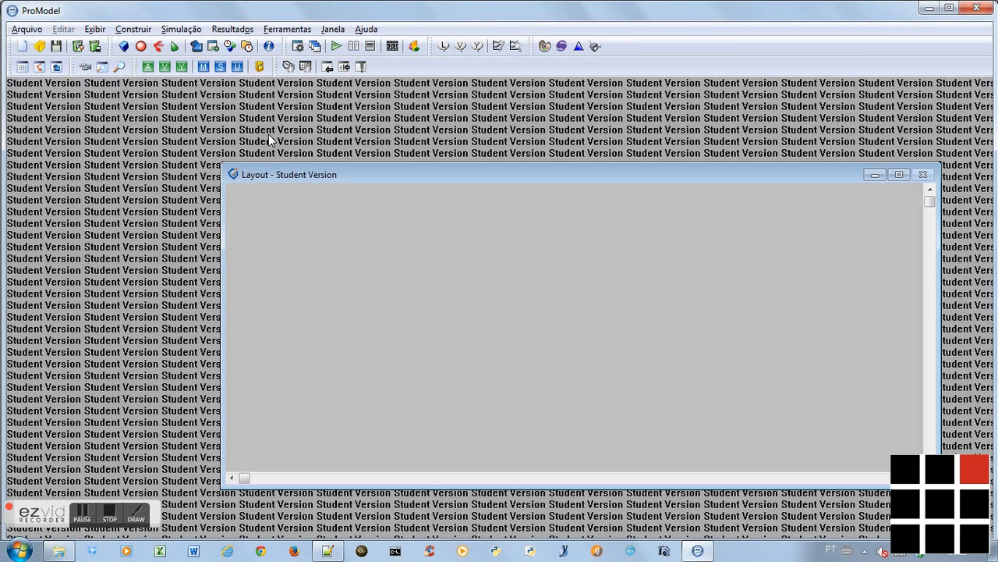
pyautogui.click(25, 47)
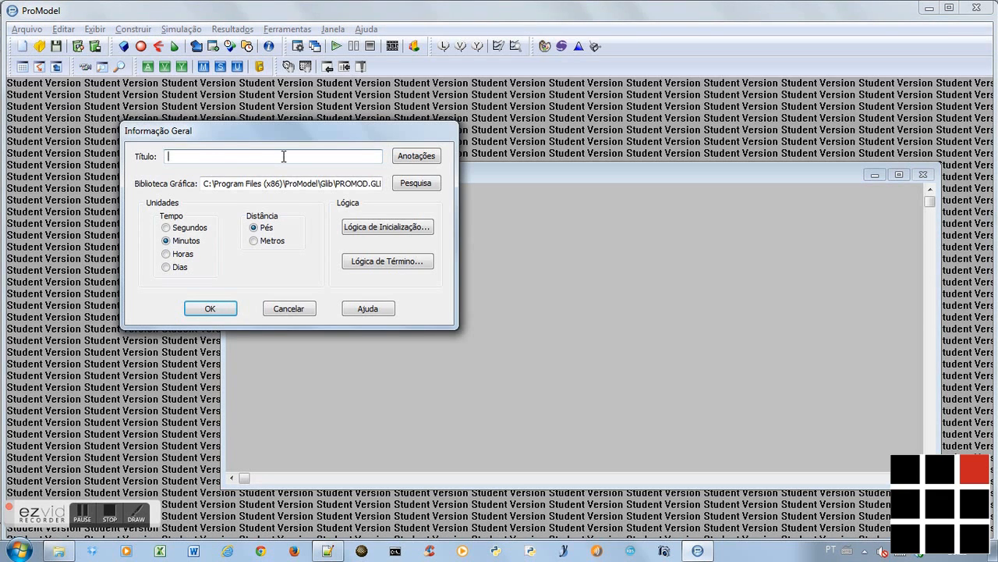
pyautogui.write('fabrica')
pyautogui.click(254, 241)
# Copy the L1 to L7 location list from Tutorial_Promodel.txt in Notepad++ into the model's annotations and confirm the general information
pyautogui.click(419, 159)
pyautogui.hotkey('alt', 'Tab')
pyautogui.hotkey('alt', 'Tab')
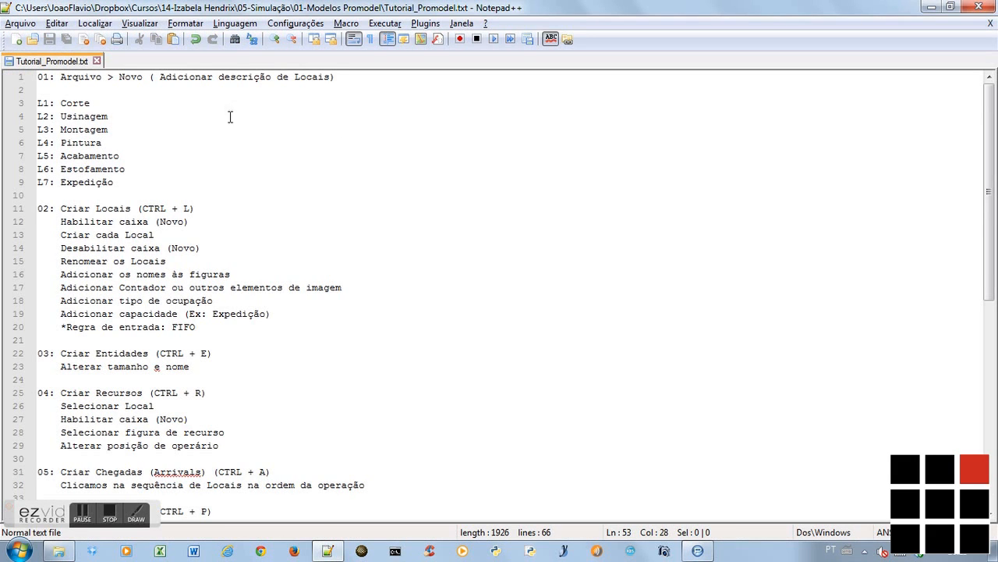
pyautogui.moveTo(38, 103); pyautogui.dragTo(119, 182)
pyautogui.hotkey('ctrl', 'c')
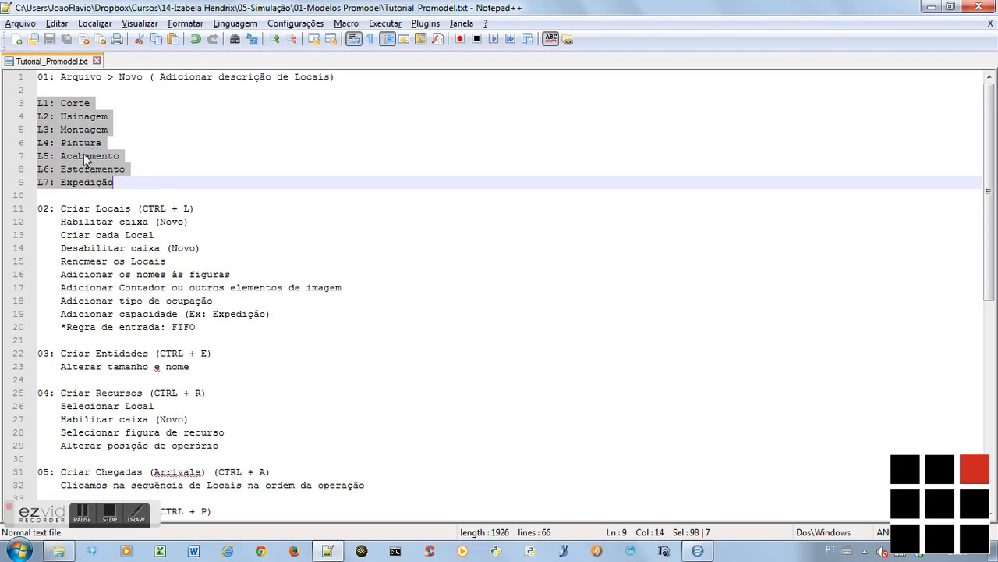
pyautogui.hotkey('alt', 'Tab')
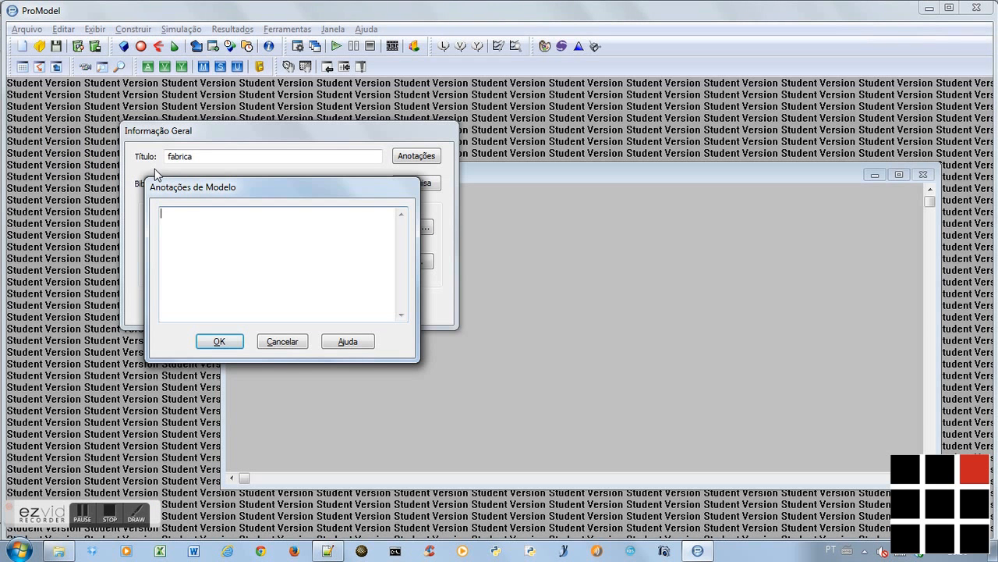
pyautogui.hotkey('ctrl', 'v')
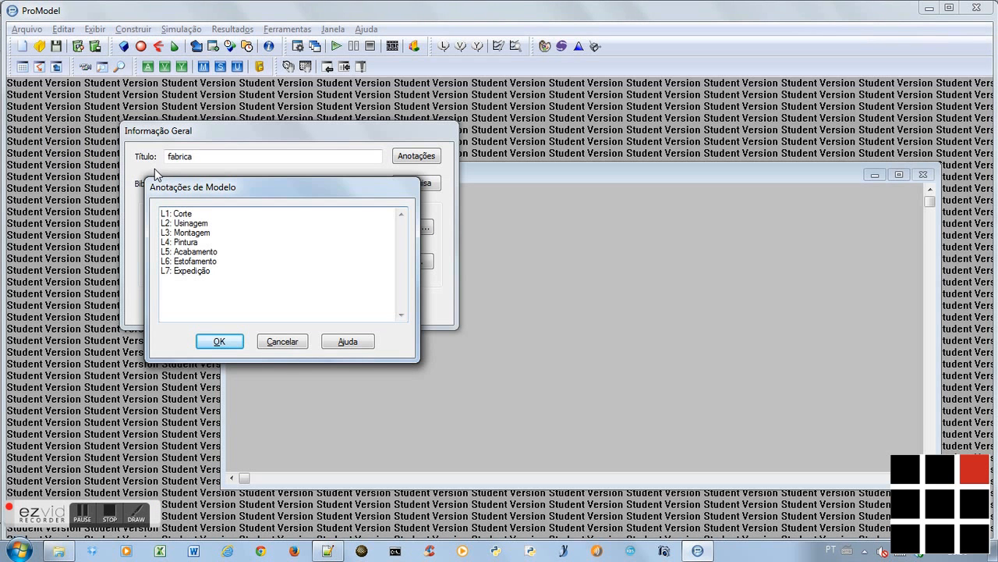
pyautogui.click(228, 344)
pyautogui.click(211, 309)
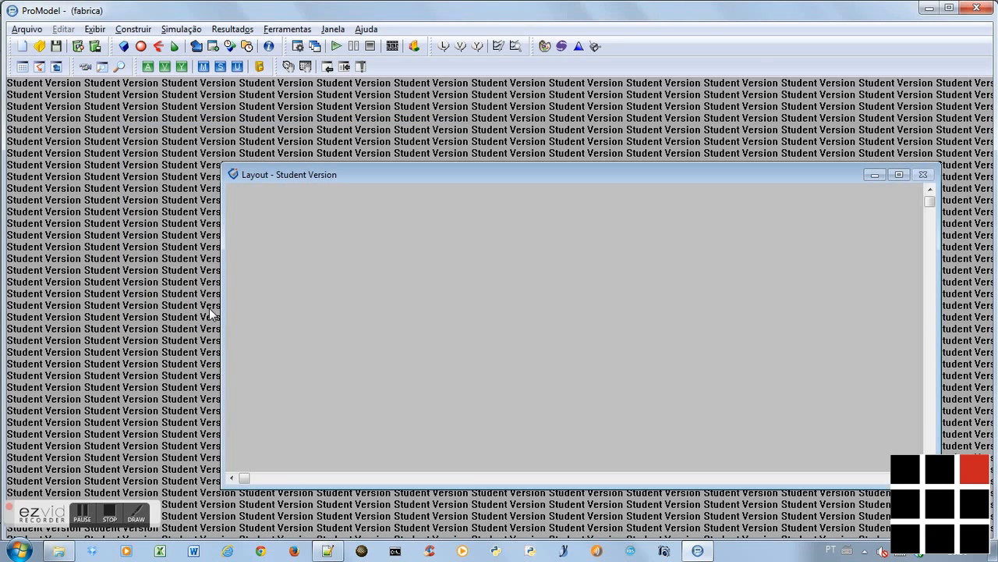
# Open the Locais editor as item 02 of the notes instructs, and place the Layout window beside the Imagens window
pyautogui.hotkey('alt', 'Tab')
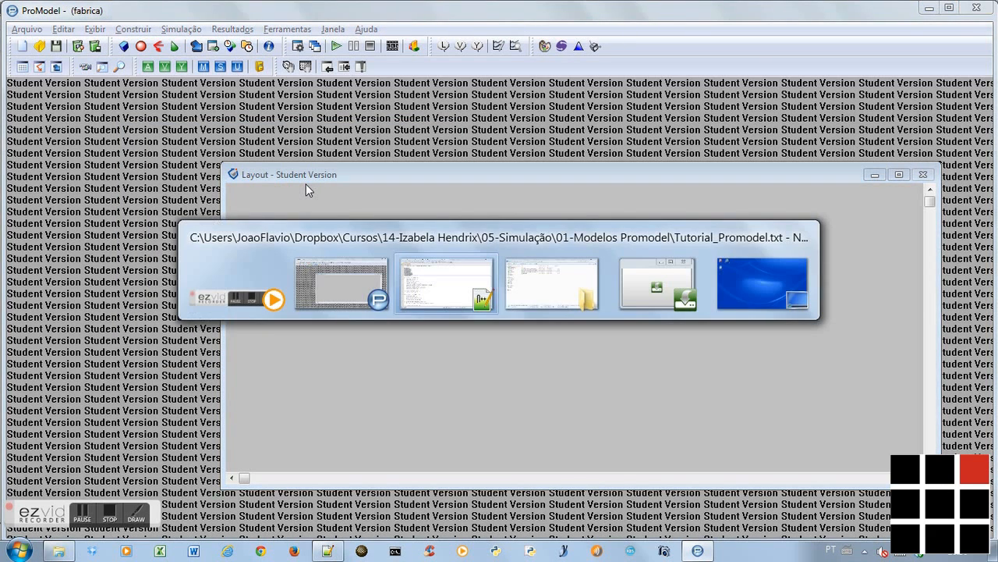
pyautogui.press('Down')
pyautogui.press('Down')
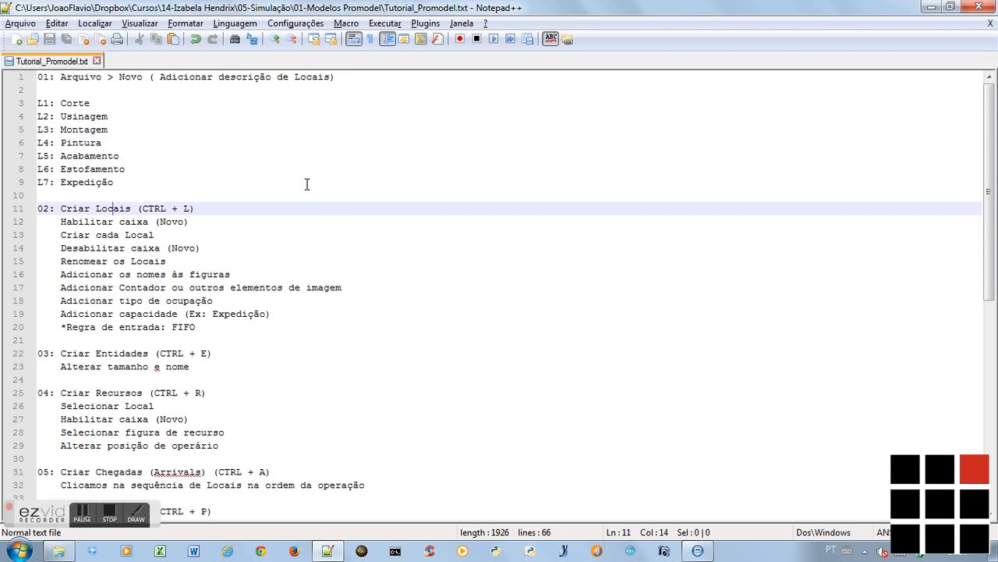
pyautogui.hotkey('alt', 'Tab')
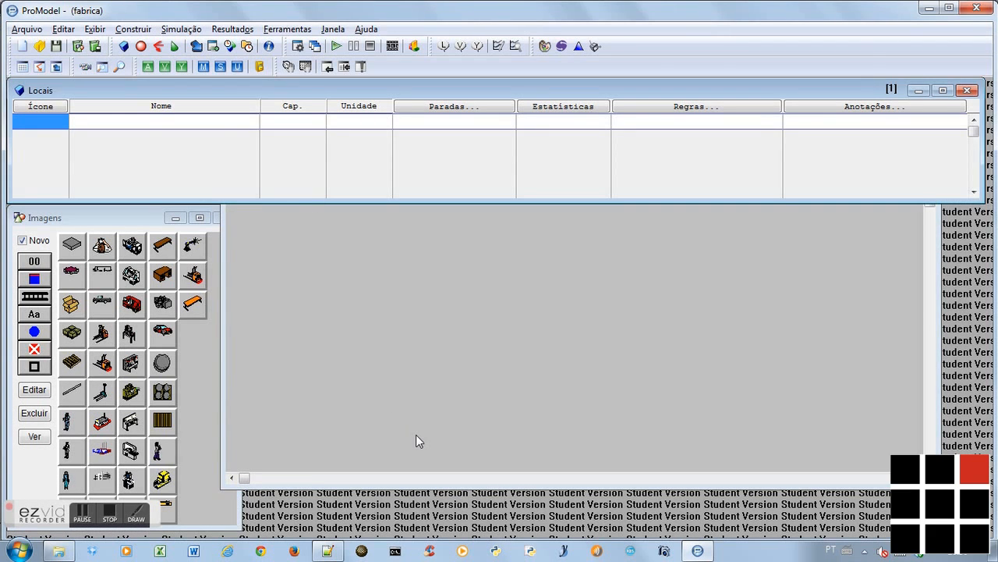
pyautogui.click(359, 245)
pyautogui.moveTo(348, 173); pyautogui.dragTo(372, 216)
# Read the instructions for creating locations under item 02 of Tutorial_Promodel.txt in Notepad++, and return to ProModel
pyautogui.hotkey('alt', 'Tab')
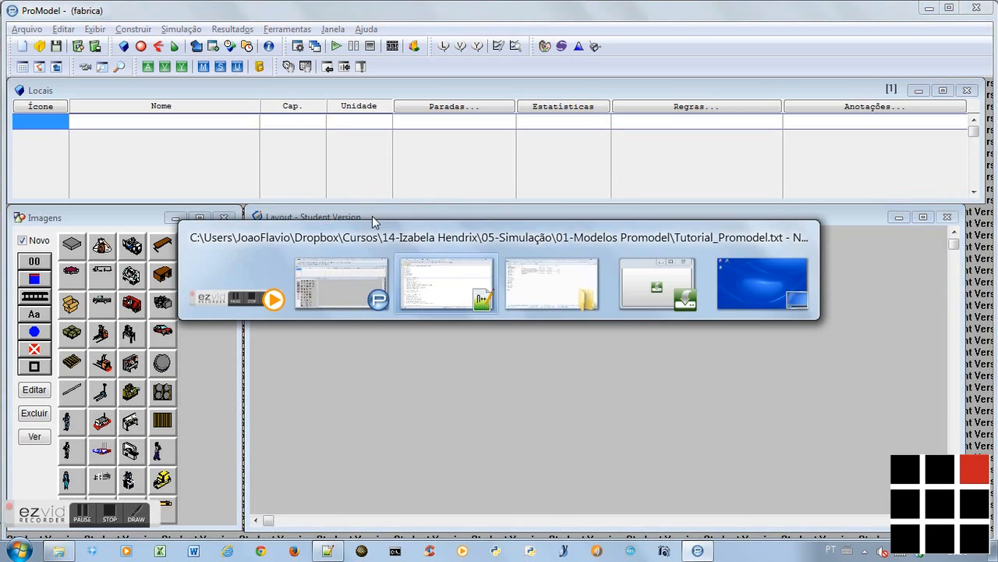
pyautogui.press('Down')
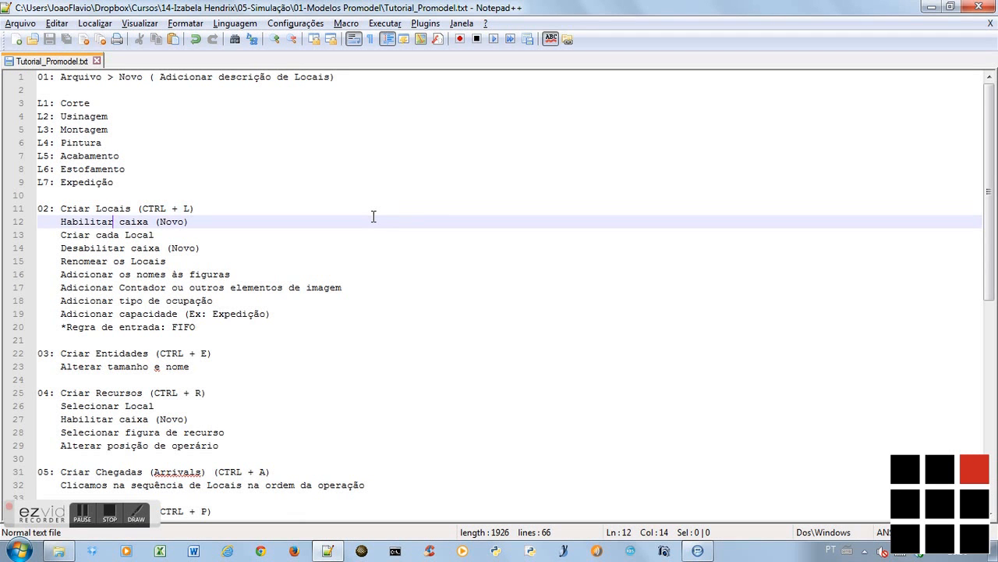
pyautogui.press('Down')
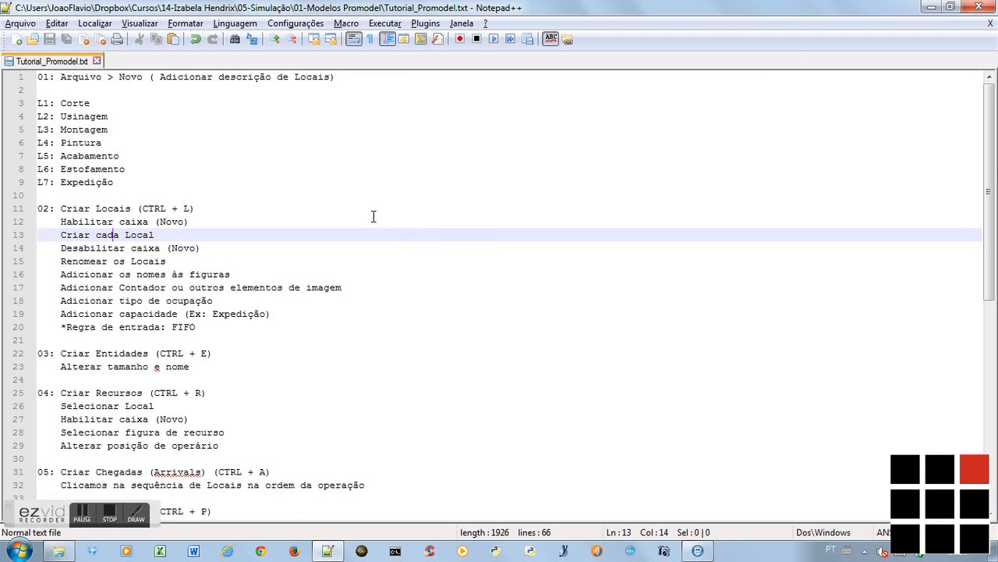
pyautogui.press('Down')
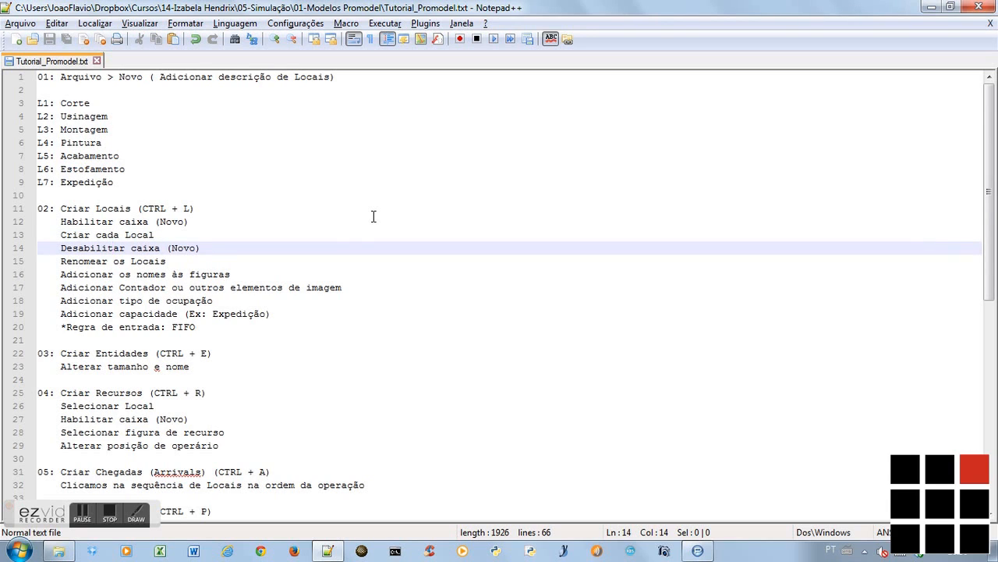
pyautogui.press('Down')
pyautogui.press('Down')
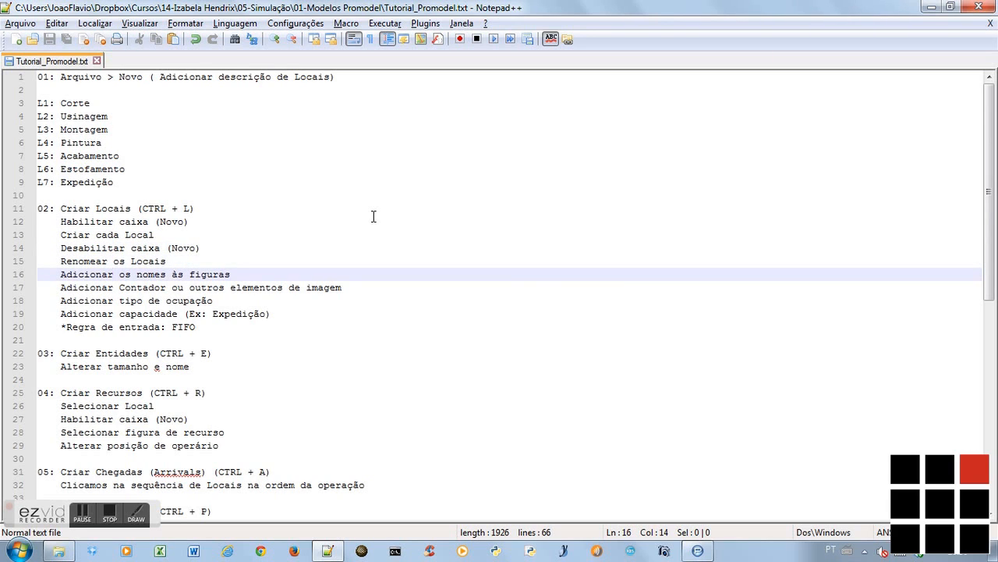
pyautogui.hotkey('alt', 'Tab')
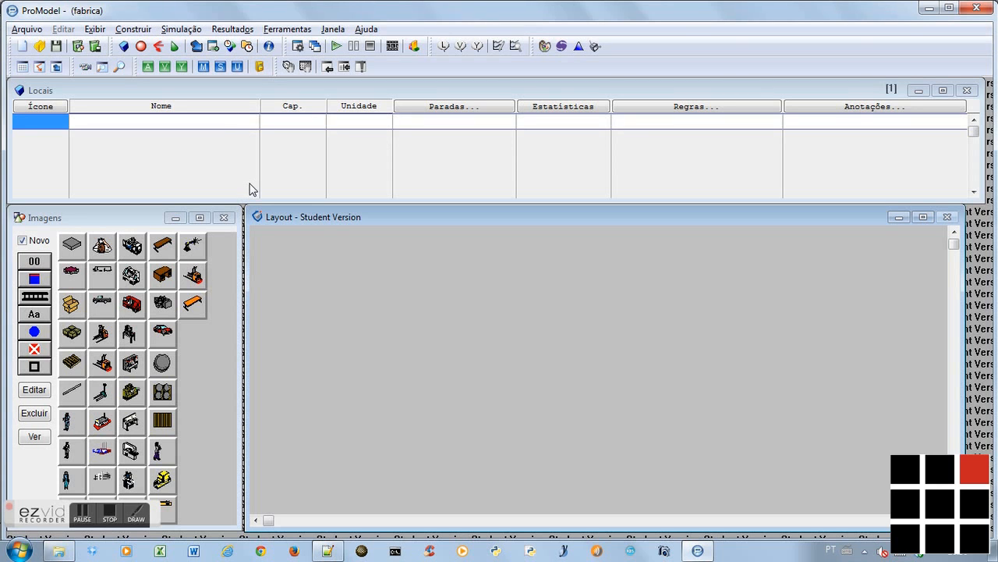
pyautogui.hotkey('alt', 'Tab')
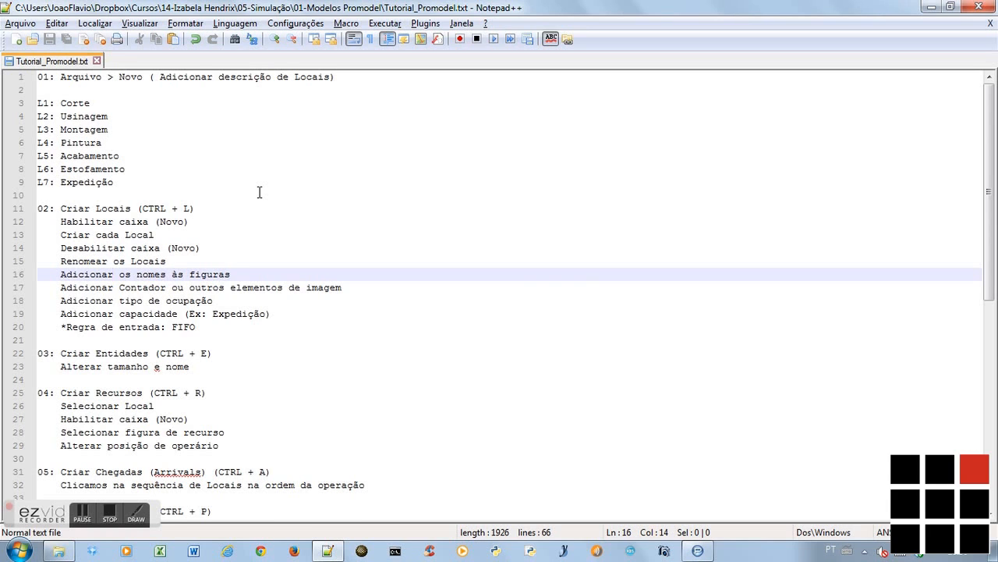
pyautogui.hotkey('alt', 'Tab')
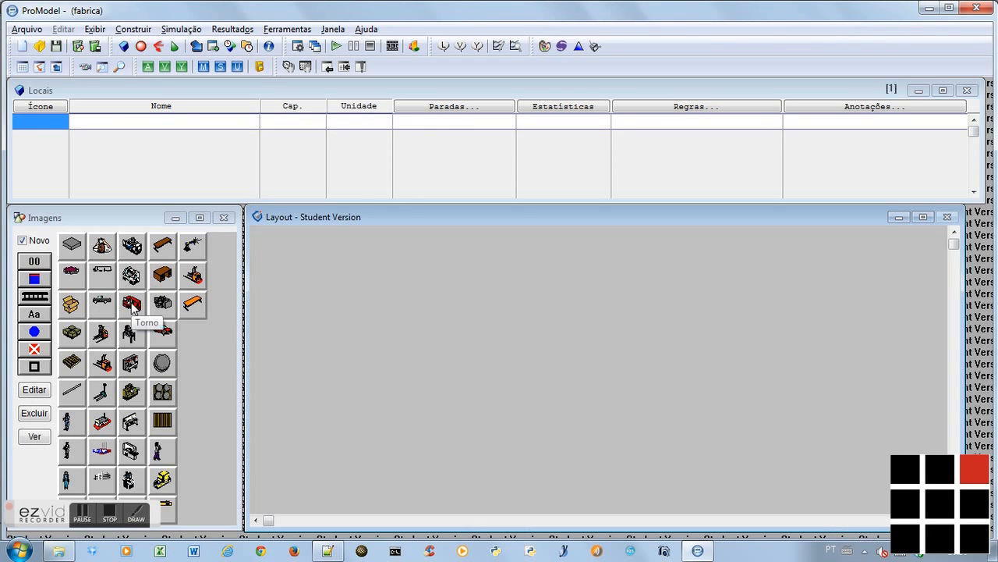
# Draw a conveyor (Esteira) location with one bend in the upper left of the layout, rising and then running horizontally
pyautogui.click(35, 300)
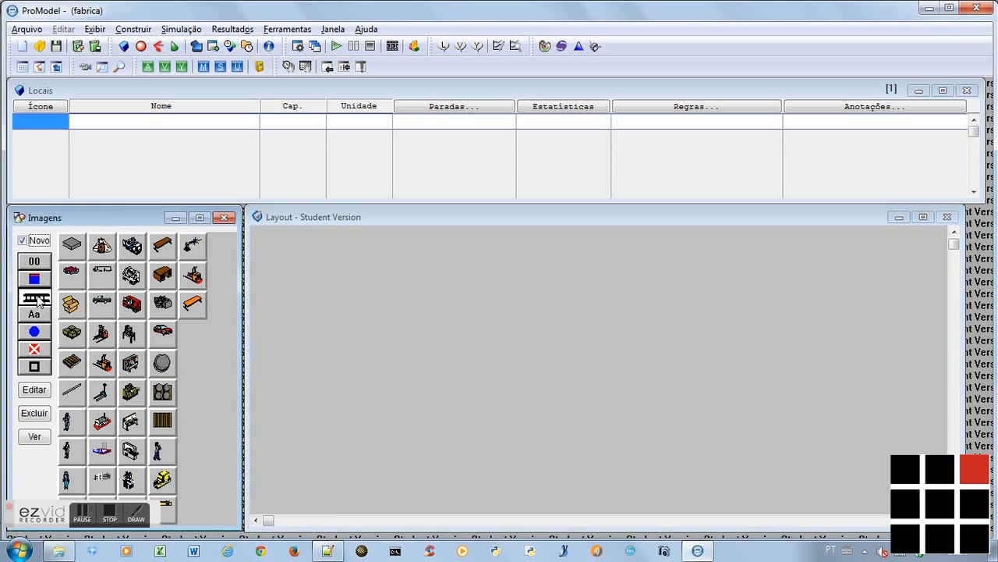
pyautogui.click(263, 290)
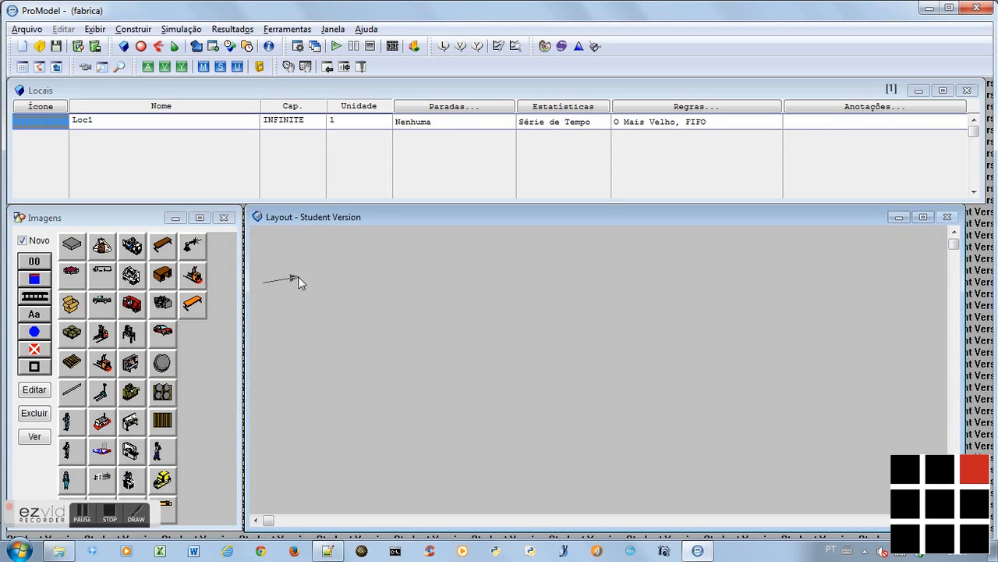
pyautogui.rightClick(322, 256)
pyautogui.rightClick(385, 255)
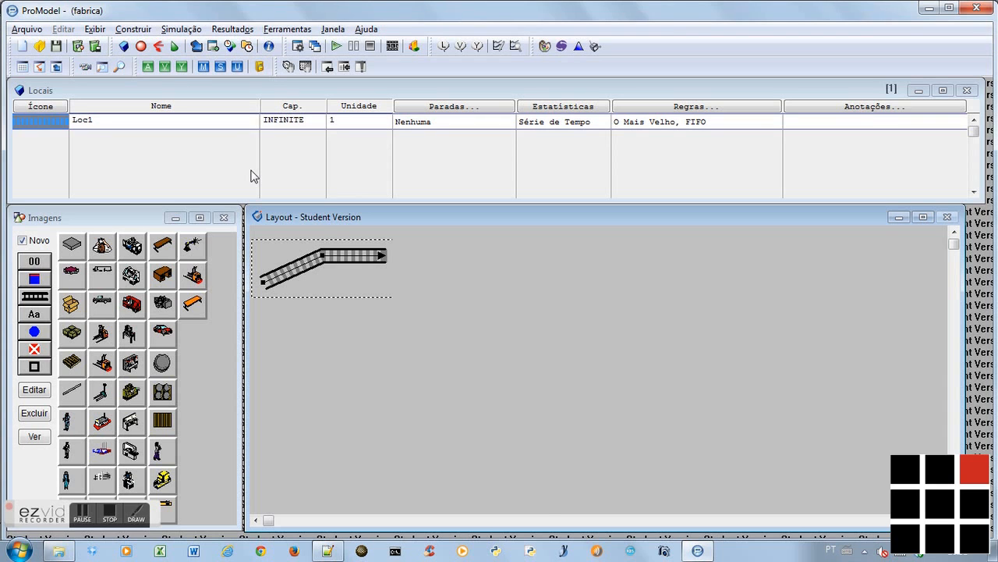
# Check the location list in the notes, then place a red lathe (Torno) location right of the conveyor and adjust its size
pyautogui.hotkey('alt', 'Tab')
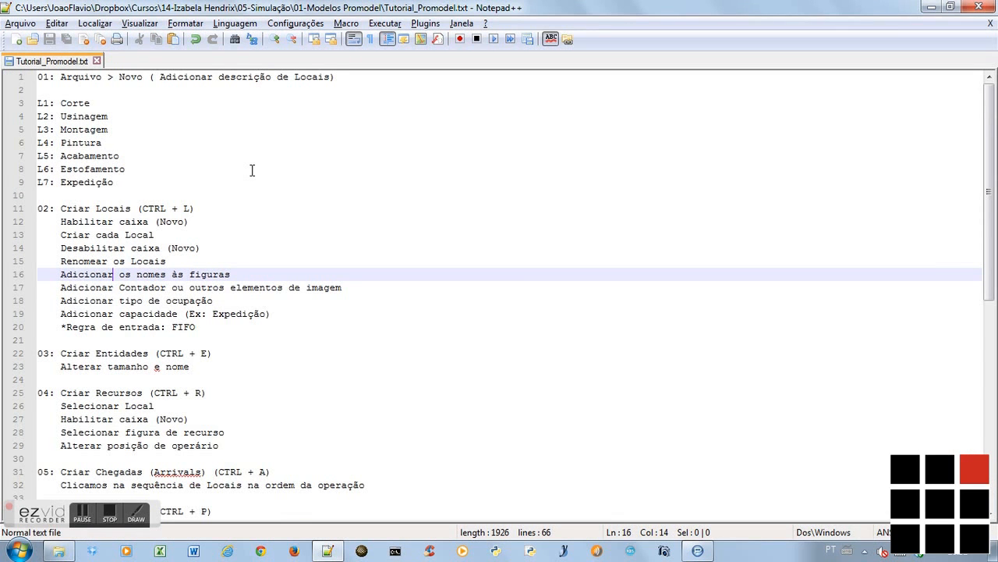
pyautogui.hotkey('alt', 'Tab')
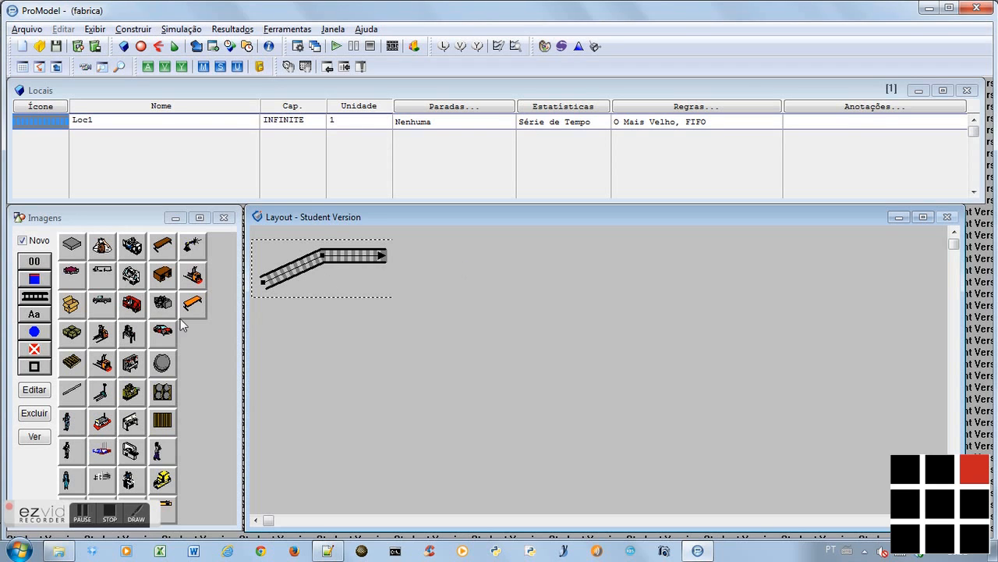
pyautogui.click(133, 304)
pyautogui.click(488, 258)
pyautogui.moveTo(502, 266); pyautogui.dragTo(540, 304)
# Check the third location in the notes, then place a grey Motor location right of the lathe and adjust its size
pyautogui.hotkey('alt', 'Tab')
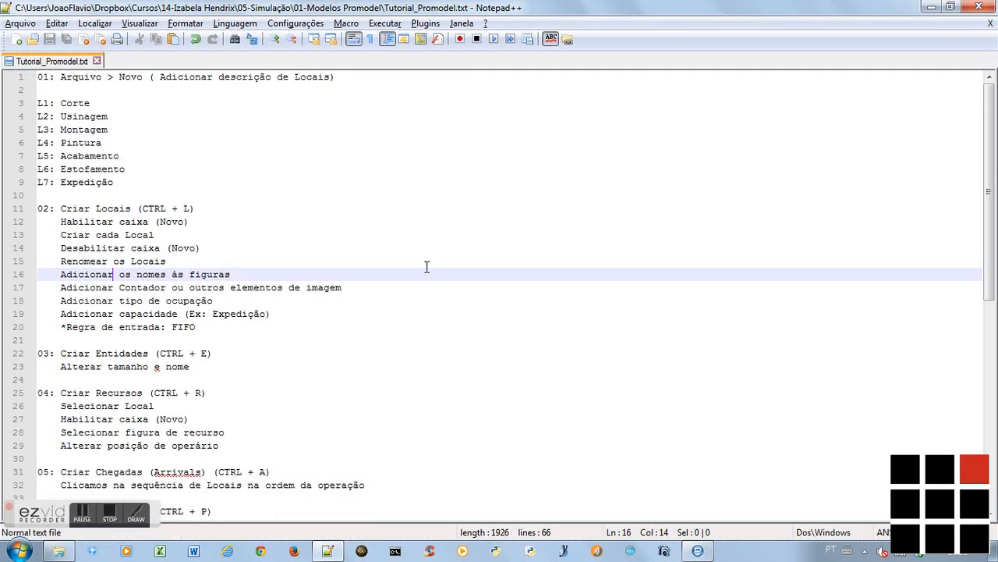
pyautogui.click(123, 114)
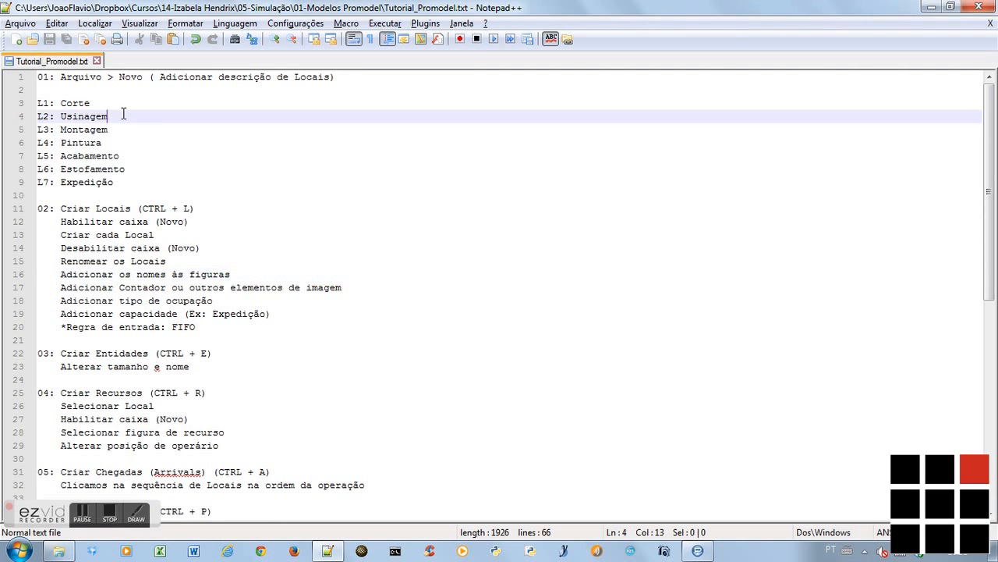
pyautogui.press('Down')
pyautogui.hotkey('alt', 'Tab')
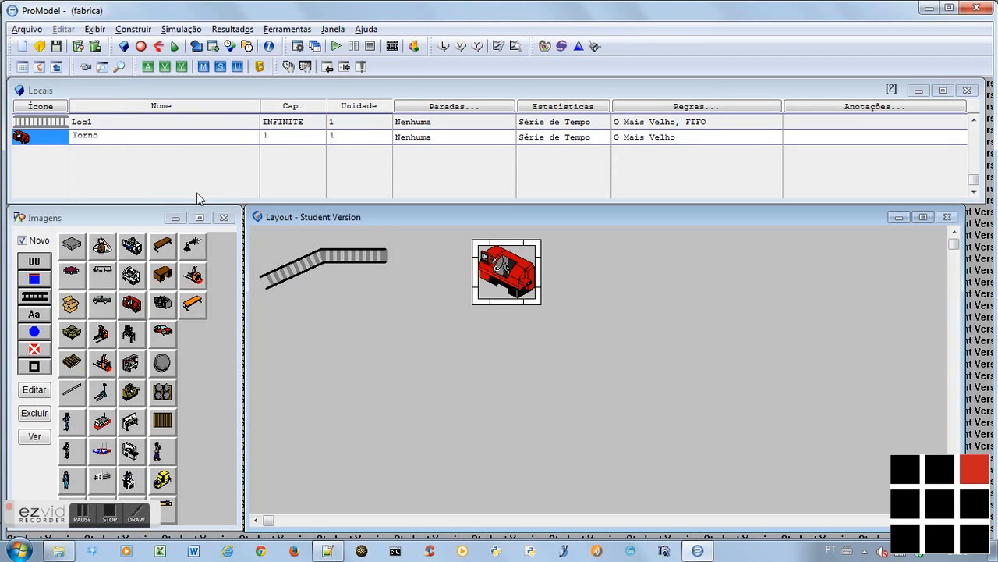
pyautogui.click(163, 304)
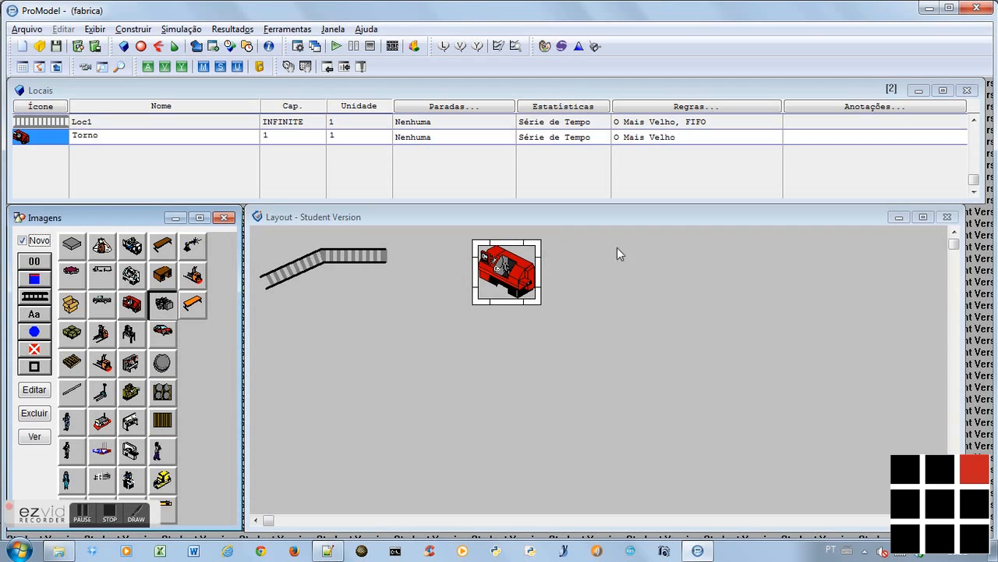
pyautogui.click(636, 248)
pyautogui.moveTo(638, 249); pyautogui.dragTo(689, 307)
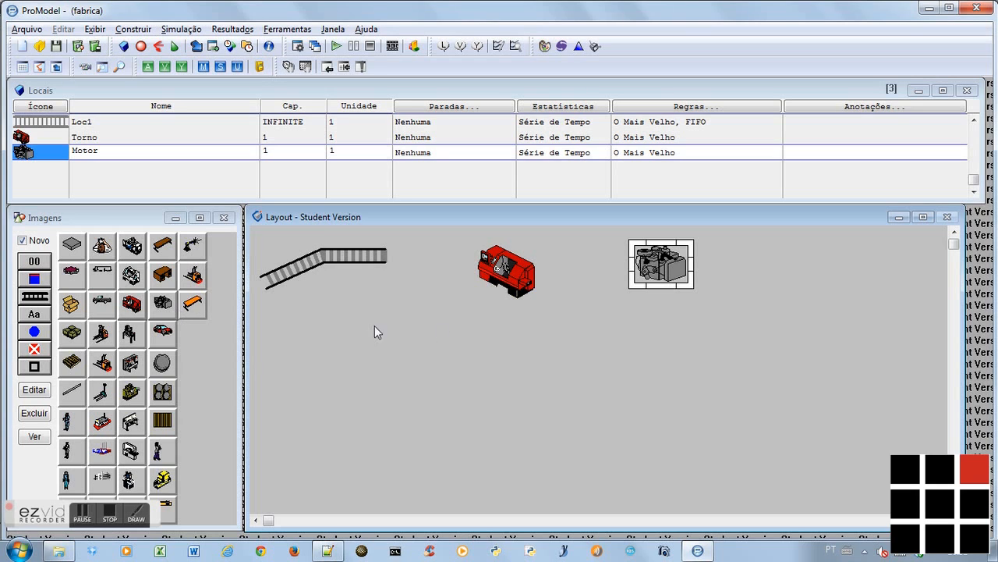
# Place a brown desk (Escrivaninha) location below and to the right of the Motor location, and adjust its size
pyautogui.click(163, 274)
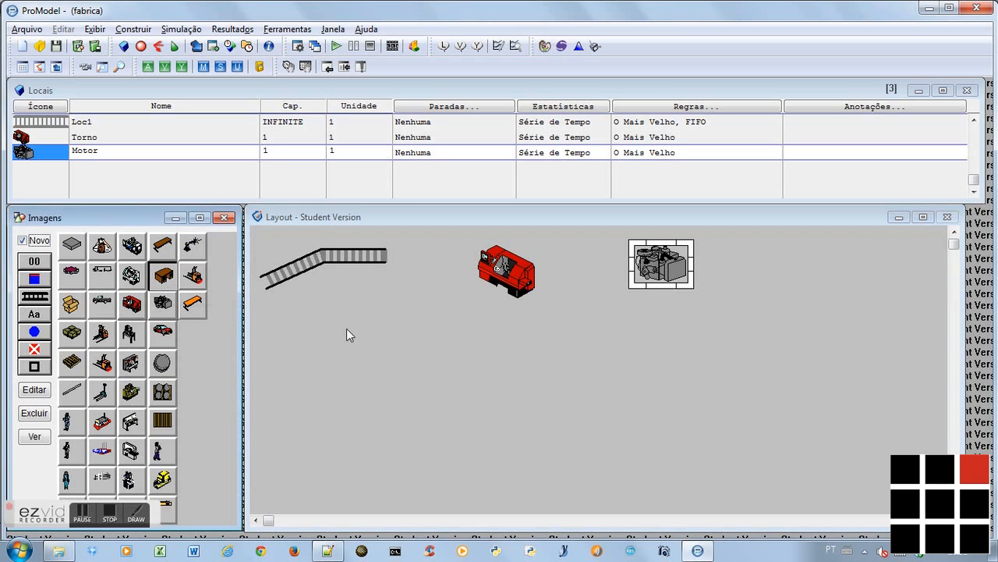
pyautogui.click(753, 319)
pyautogui.moveTo(775, 340); pyautogui.dragTo(799, 357)
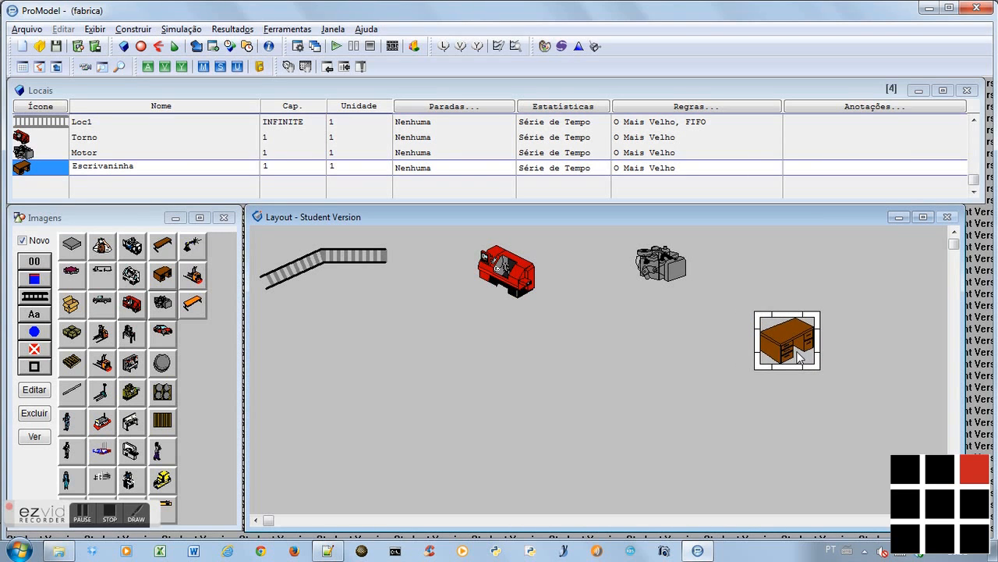
# Check the next location in the notes, then place a building (Edifício) location below the desk, adjusting its size and position
pyautogui.hotkey('alt', 'Tab')
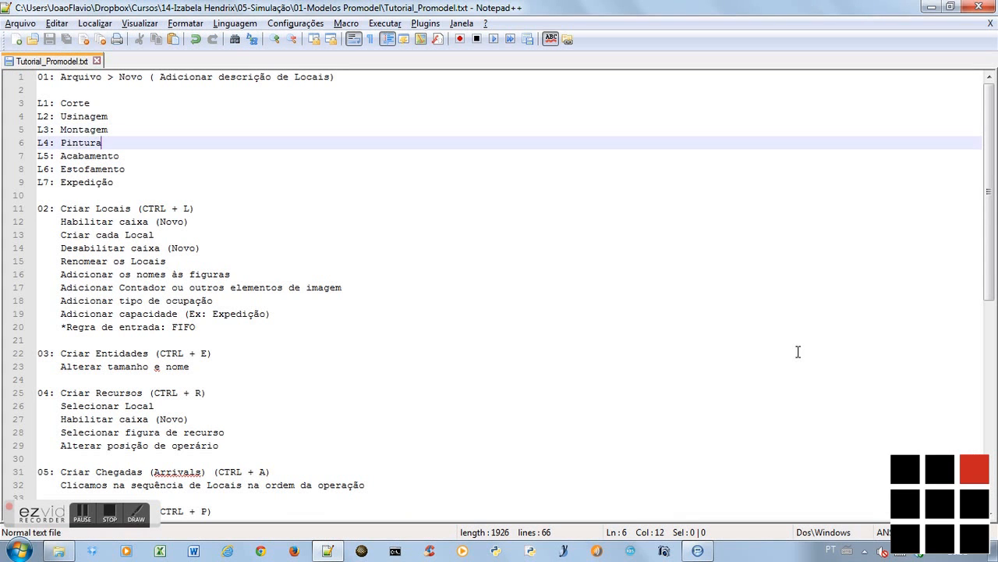
pyautogui.press('Down')
pyautogui.hotkey('alt', 'Tab')
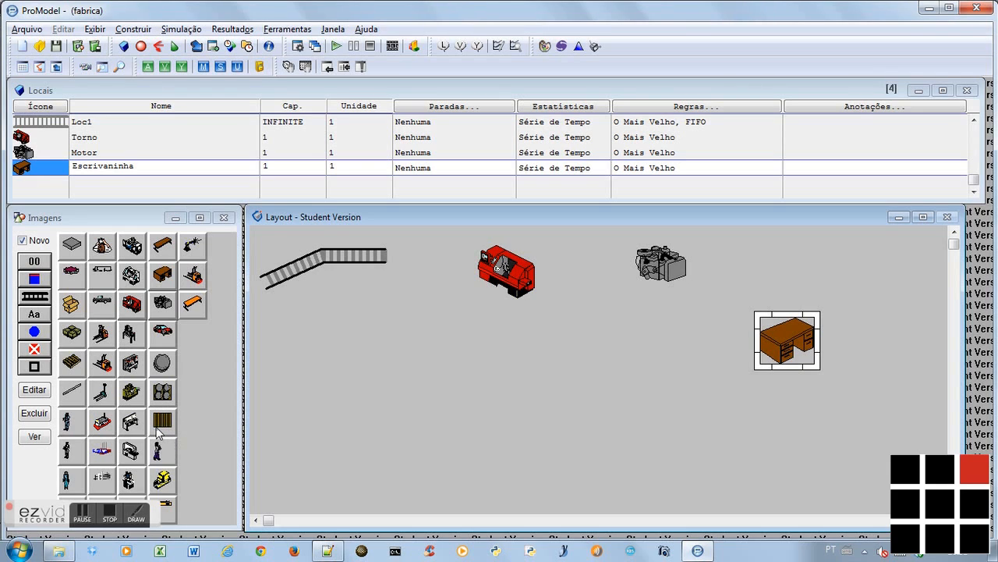
pyautogui.click(104, 479)
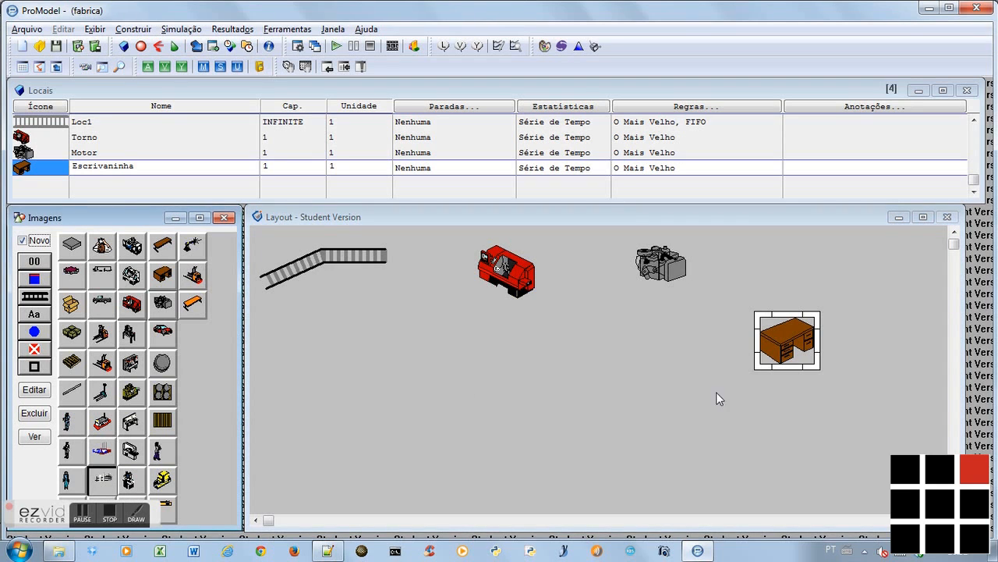
pyautogui.click(745, 422)
pyautogui.moveTo(812, 454); pyautogui.dragTo(723, 455)
pyautogui.moveTo(706, 402); pyautogui.dragTo(720, 446)
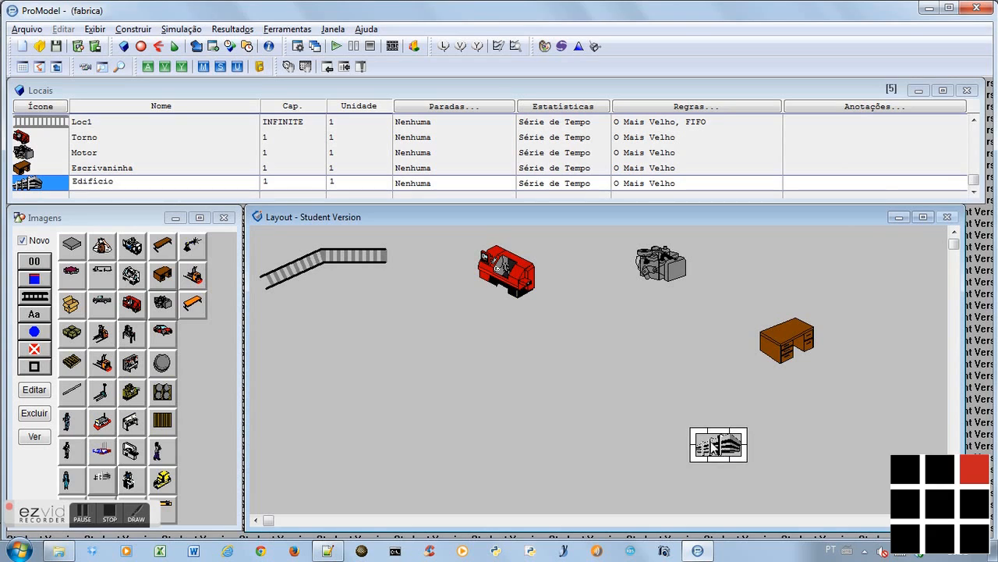
# Place a press (Prensa) location to the left of the building in the layout and adjust its size
pyautogui.click(130, 424)
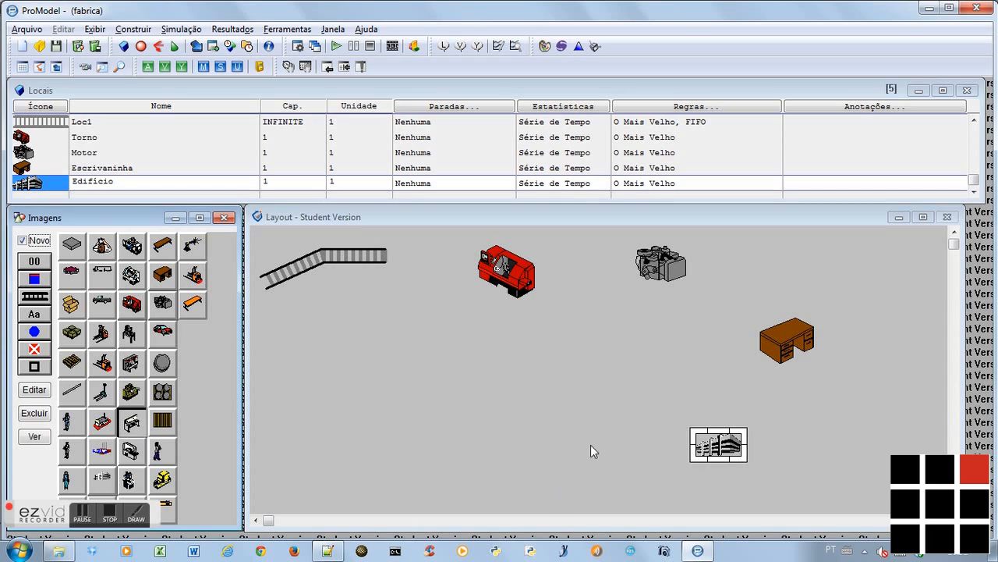
pyautogui.click(538, 441)
pyautogui.moveTo(546, 449); pyautogui.dragTo(614, 467)
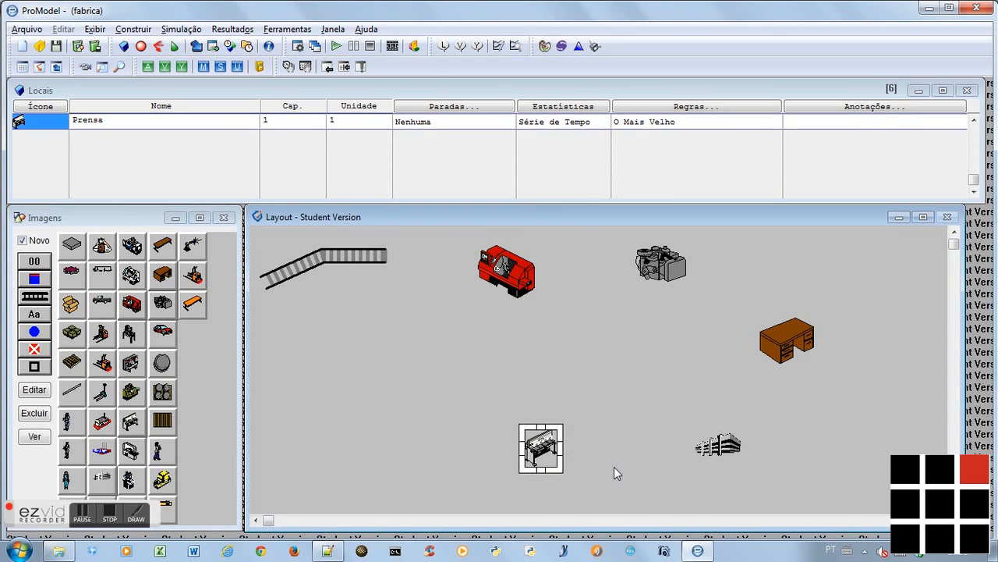
# Check the remaining locations in the notes, then place a white lathe location left of the press and adjust its size
pyautogui.hotkey('alt', 'Tab')
pyautogui.press('Down')
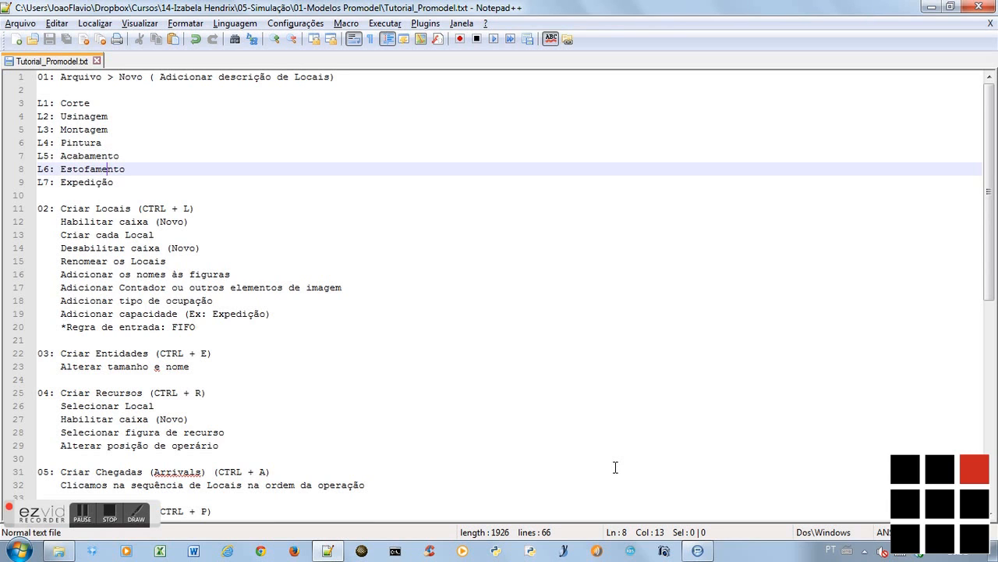
pyautogui.press('Down')
pyautogui.hotkey('alt', 'Tab')
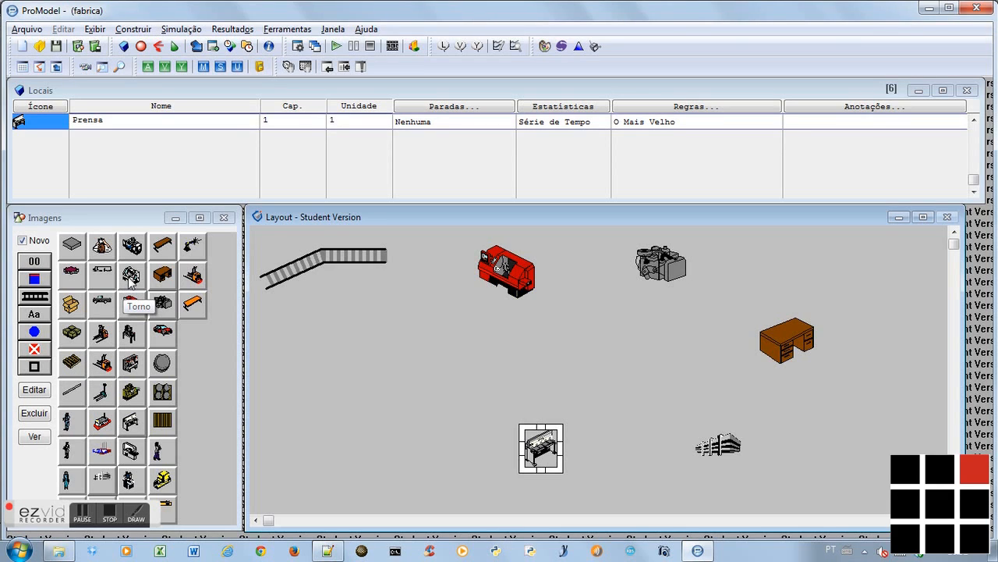
pyautogui.click(385, 445)
pyautogui.moveTo(390, 452); pyautogui.dragTo(417, 455)
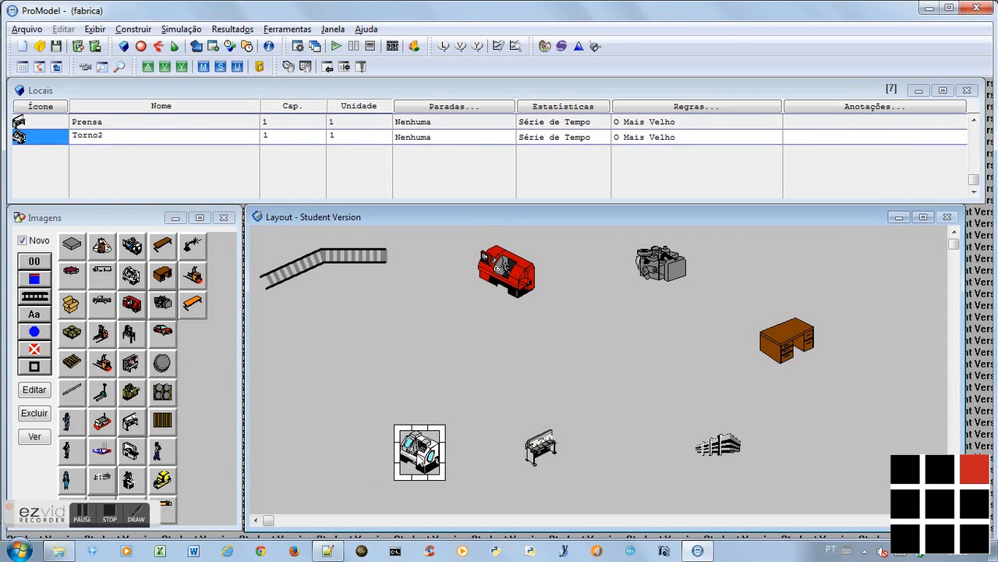
# Place a pallet with boxes (Pallet_com_caixas) location left of the white lathe and adjust its size
pyautogui.click(75, 334)
pyautogui.click(290, 437)
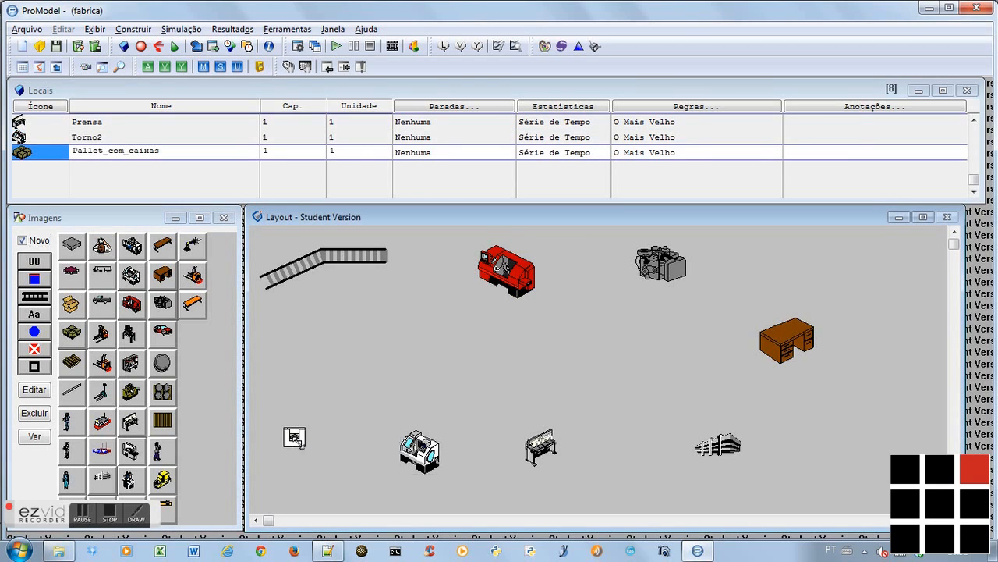
pyautogui.moveTo(302, 447); pyautogui.dragTo(333, 471)
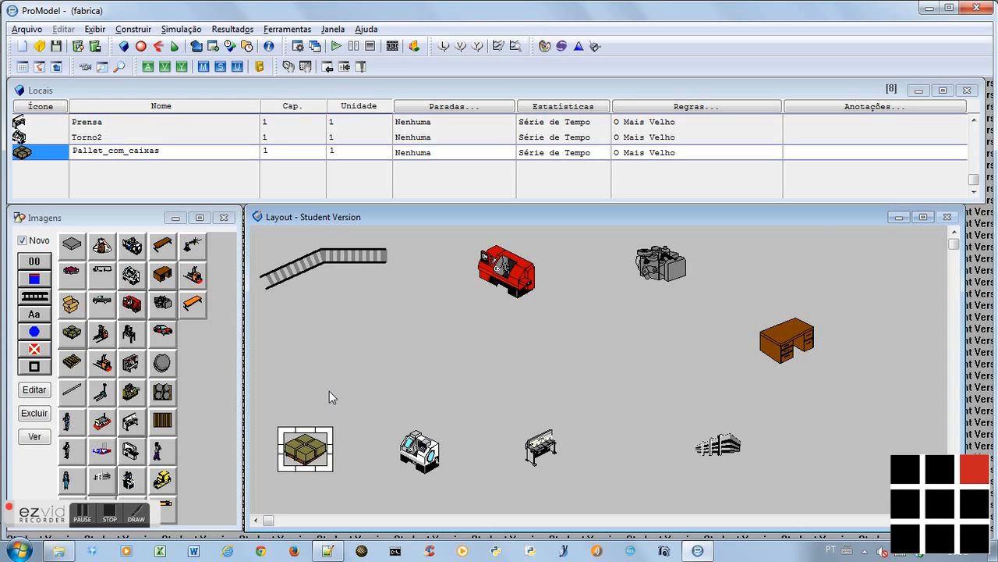
# Read the next instructions under item 02 of the notes, up to renaming the locations, and return to ProModel
pyautogui.hotkey('alt', 'Tab')
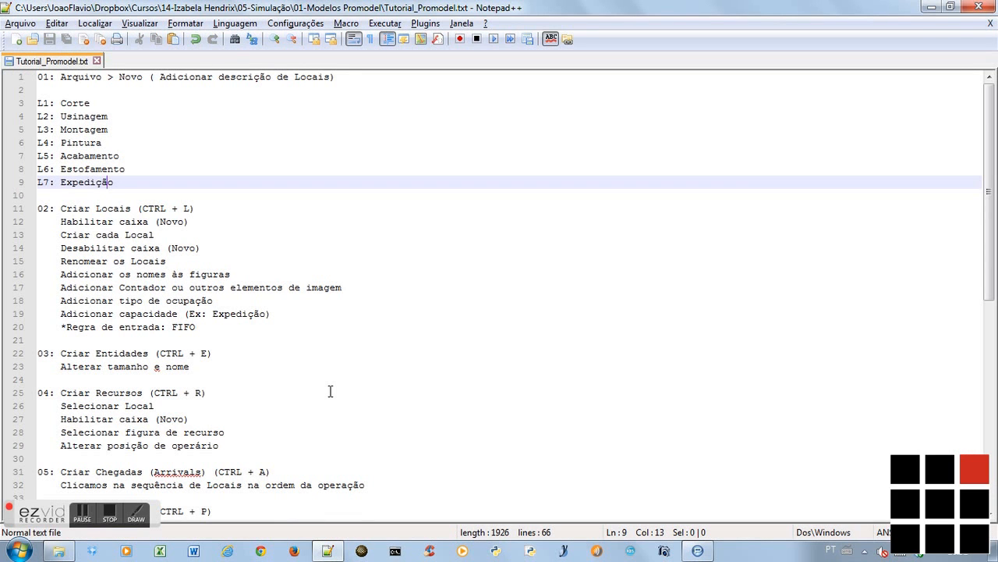
pyautogui.press('Down')
pyautogui.press('Down')
pyautogui.press('Down')
pyautogui.press('Down')
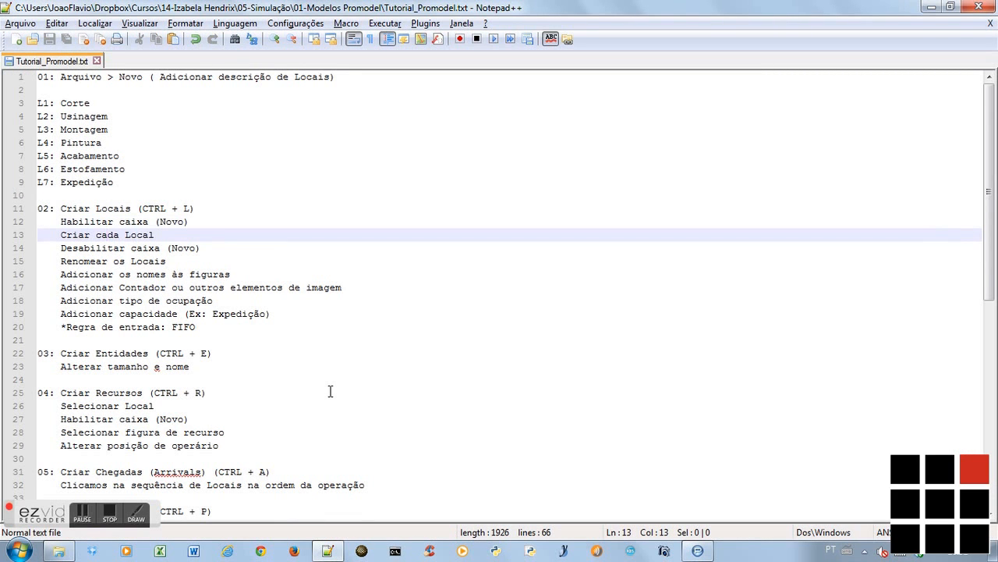
pyautogui.press('Down')
pyautogui.press('Down')
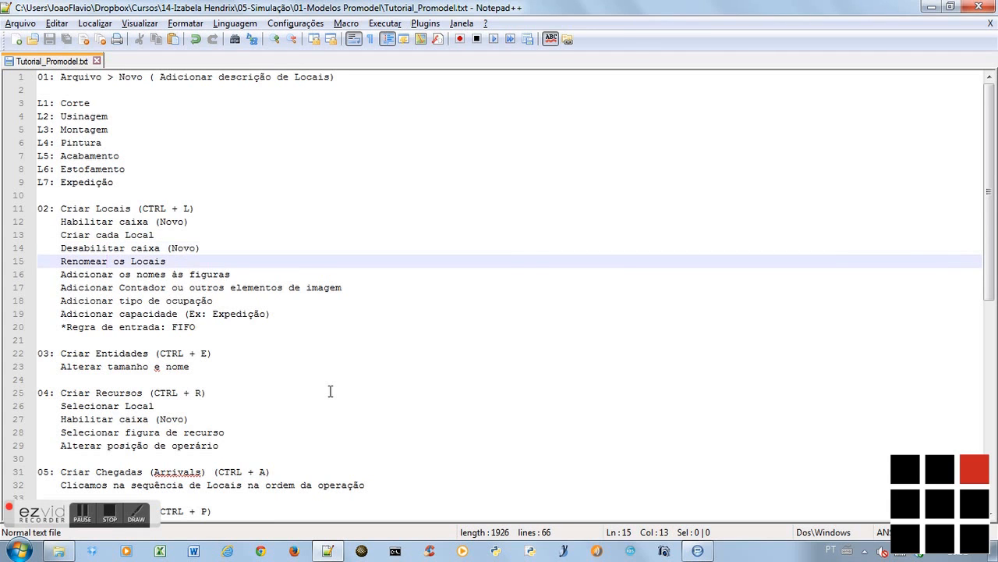
pyautogui.hotkey('alt', 'Tab')
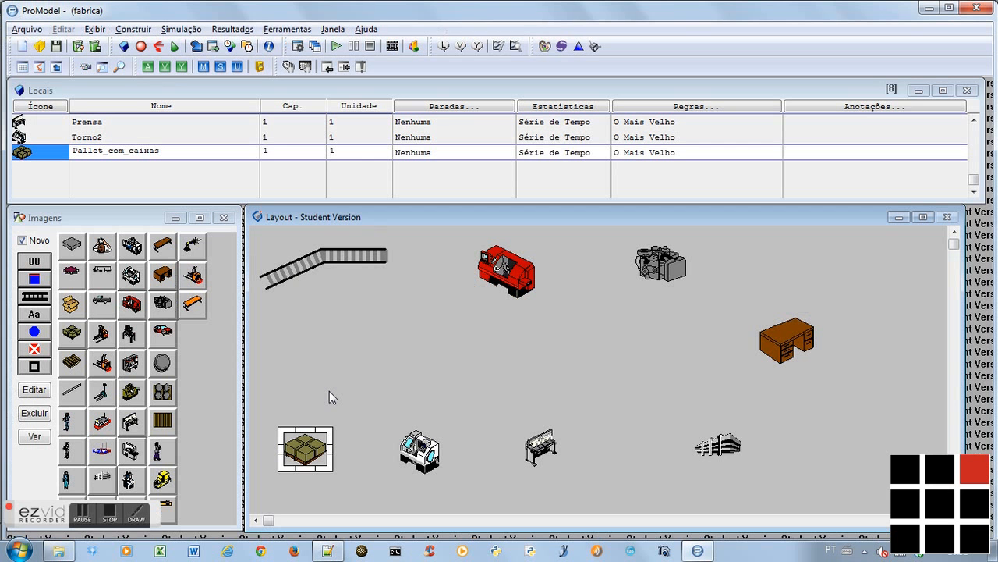
# Rename the conveyor location, first in the locations table, as Entrada
pyautogui.click(195, 154)
pyautogui.press('Up')
pyautogui.press('Up')
pyautogui.press('Up')
pyautogui.press('Up')
pyautogui.press('Up')
pyautogui.press('Up')
pyautogui.press('Up')
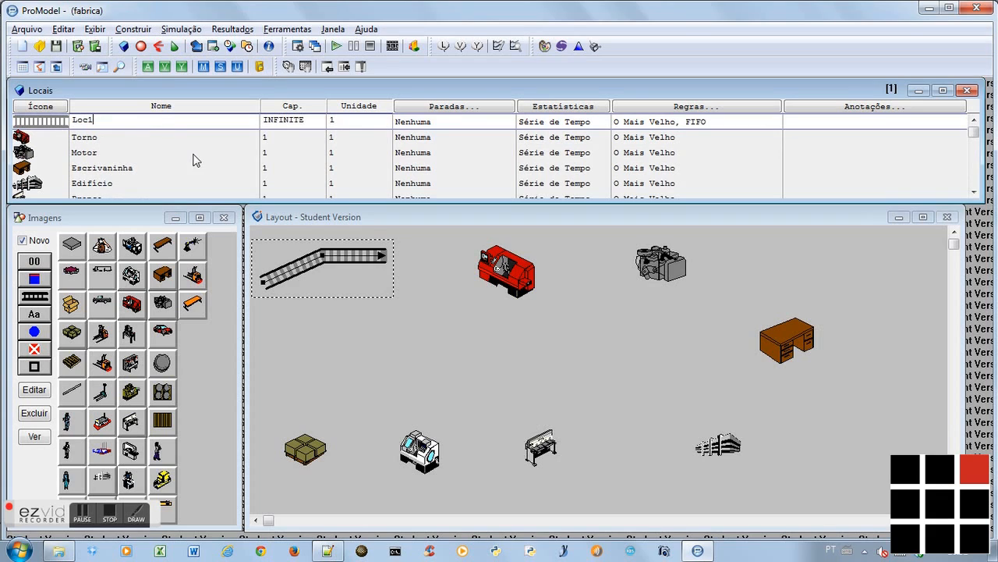
pyautogui.doubleClick(158, 122)
pyautogui.write('Entrada')
pyautogui.press('Return')
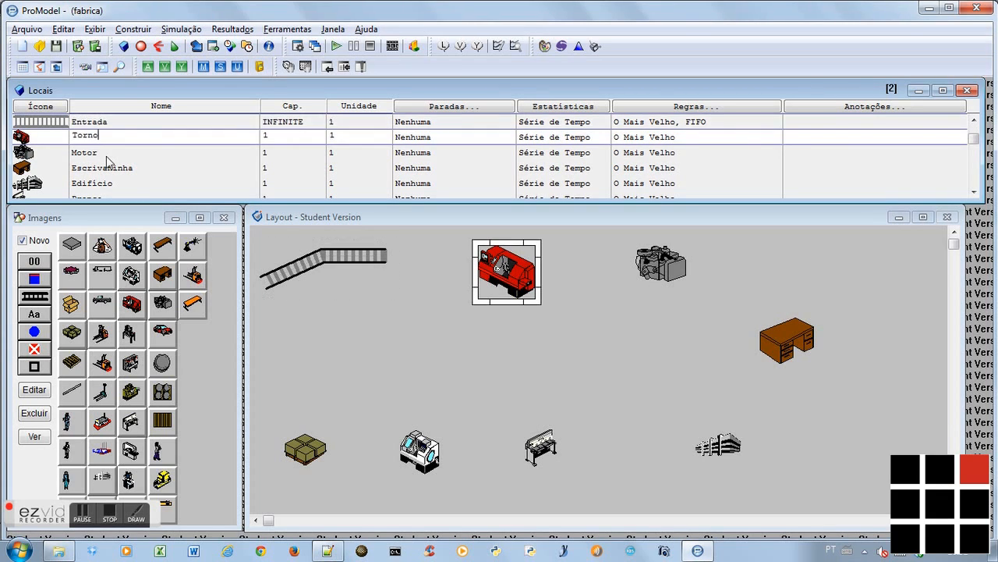
# Check the name of location L1 in the notes, then rename the red lathe location as Corte
pyautogui.hotkey('alt', 'Tab')
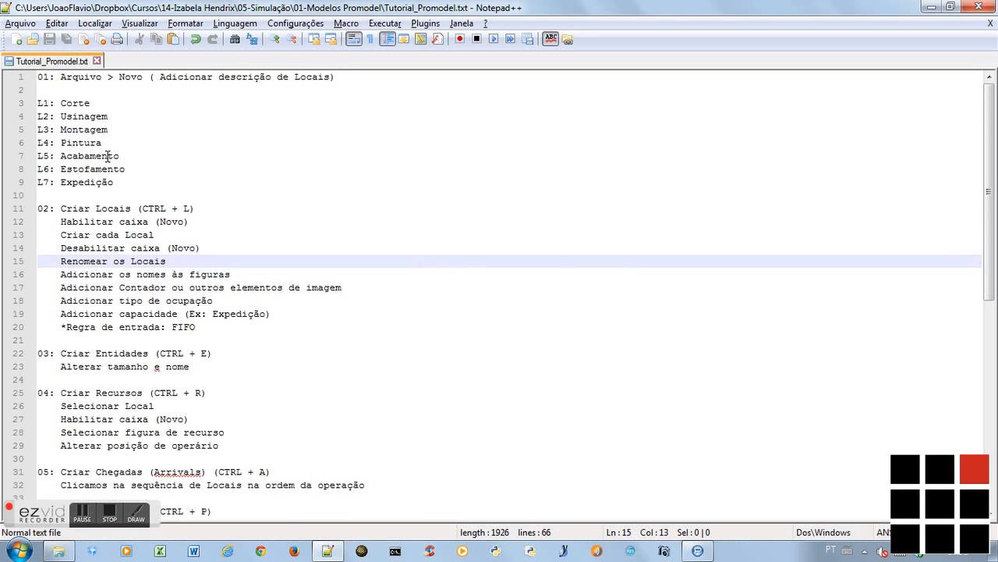
pyautogui.click(126, 107)
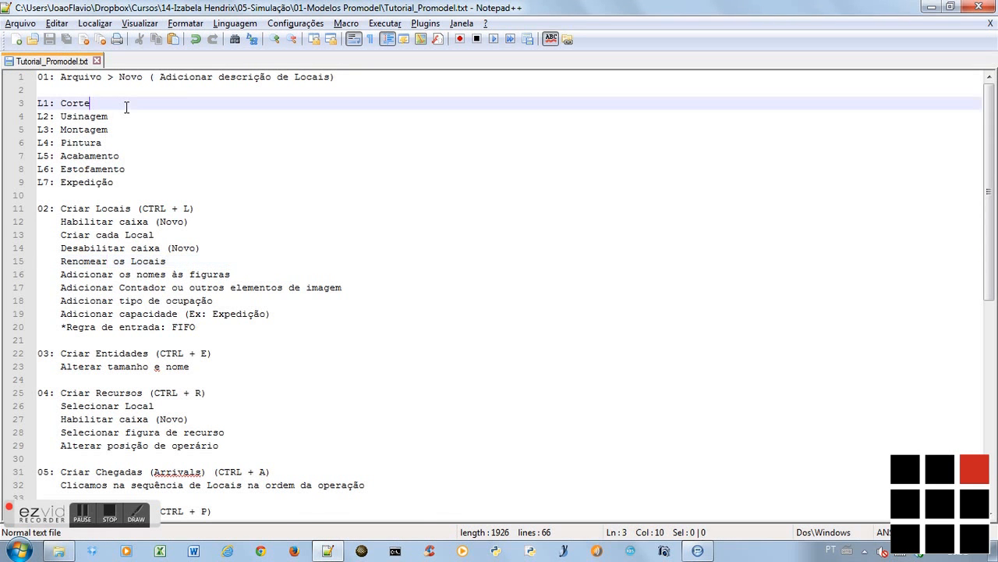
pyautogui.hotkey('alt', 'Tab')
pyautogui.click(83, 135)
pyautogui.doubleClick(83, 135)
pyautogui.write('Corte')
pyautogui.press('Return')
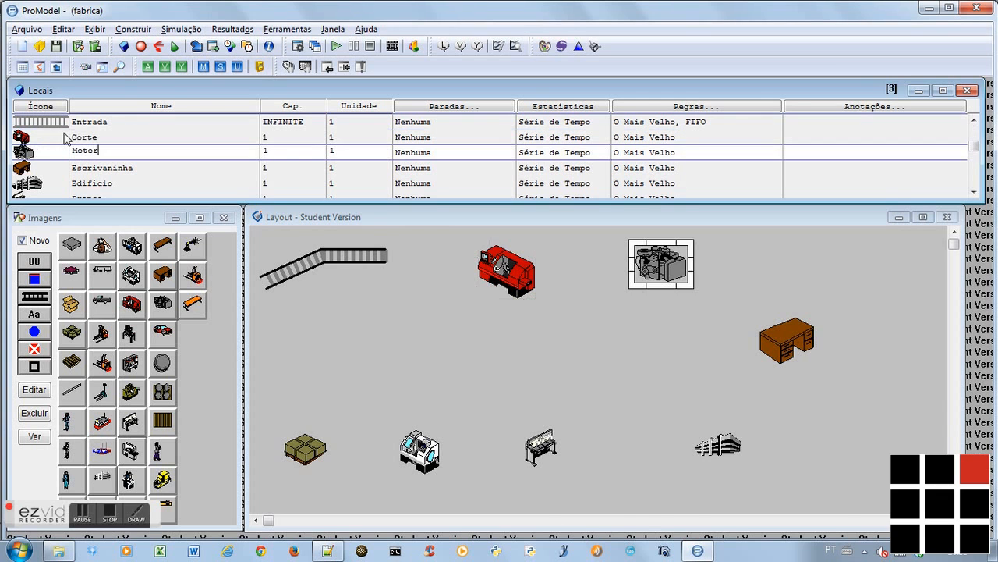
# Check the name of location L2 in the notes and rename the Motor location as Usinagem
pyautogui.hotkey('alt', 'Tab')
pyautogui.hotkey('alt', 'Tab')
pyautogui.doubleClick(74, 154)
pyautogui.write('U')
pyautogui.hotkey('alt', 'Tab')
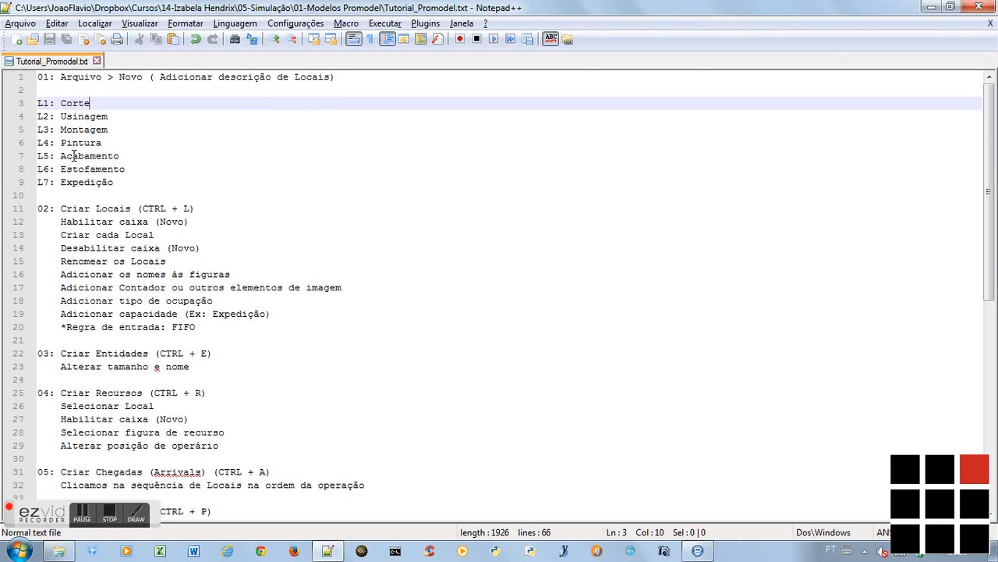
pyautogui.hotkey('alt', 'Tab')
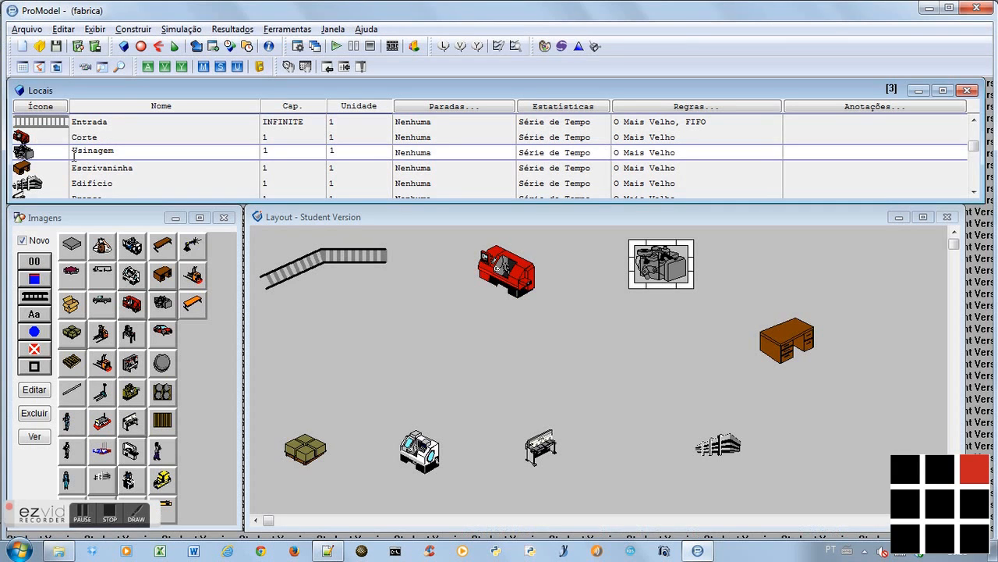
# Rename the desk location as Montagem and the building location as Pintura
pyautogui.click(136, 167)
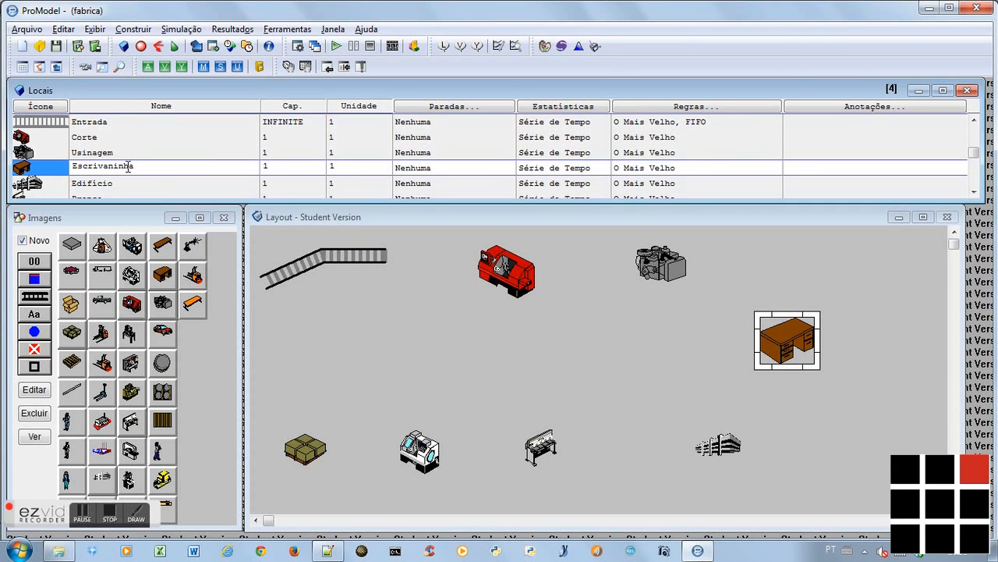
pyautogui.moveTo(149, 167); pyautogui.dragTo(78, 170)
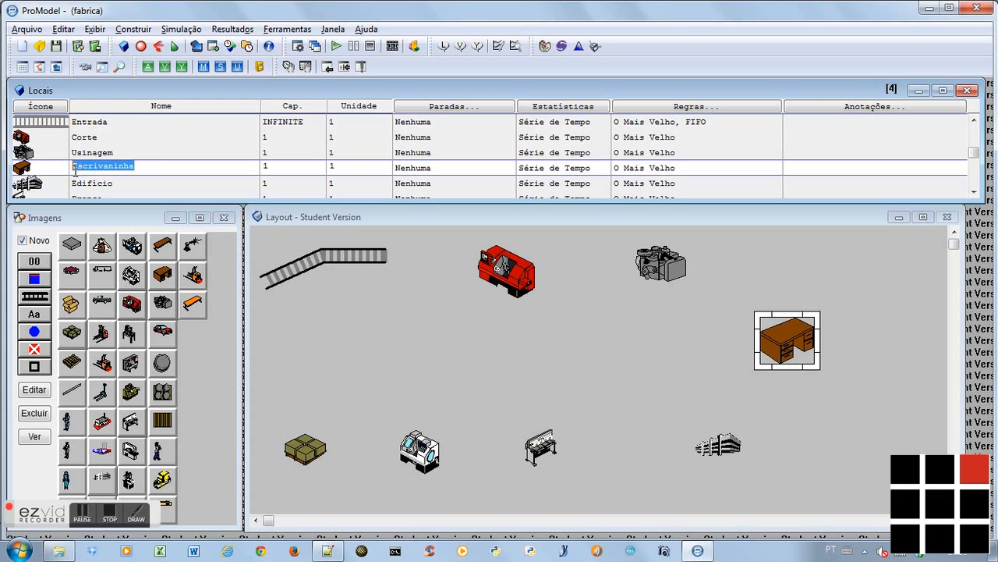
pyautogui.write('mO')
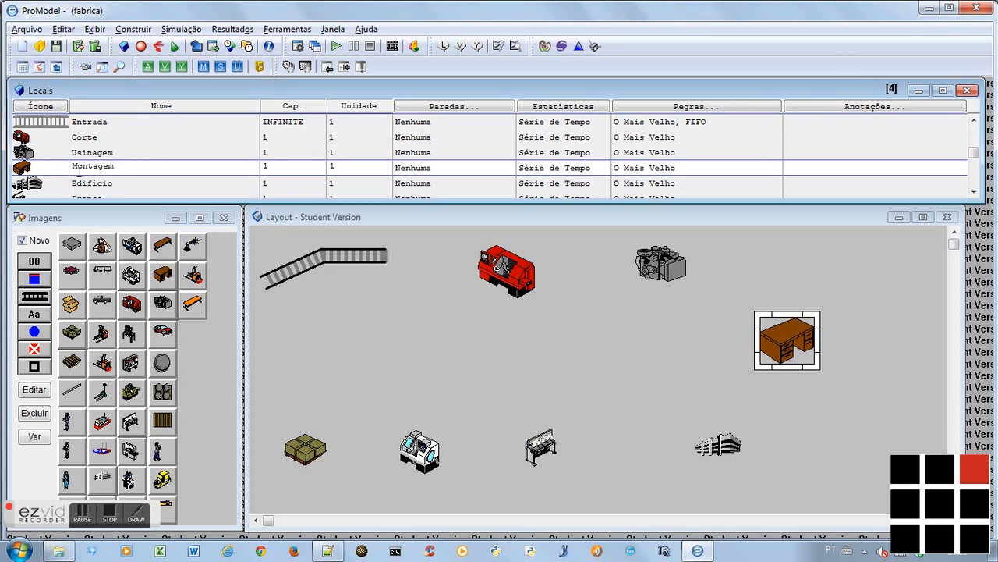
pyautogui.click(122, 186)
pyautogui.moveTo(118, 183); pyautogui.dragTo(63, 182)
pyautogui.write('Pintura')
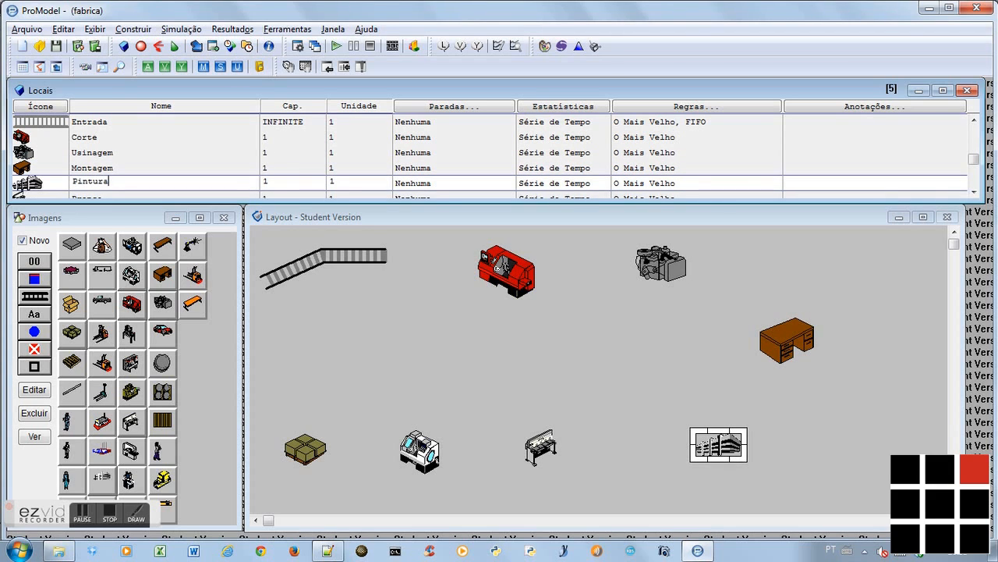
pyautogui.press('Return')
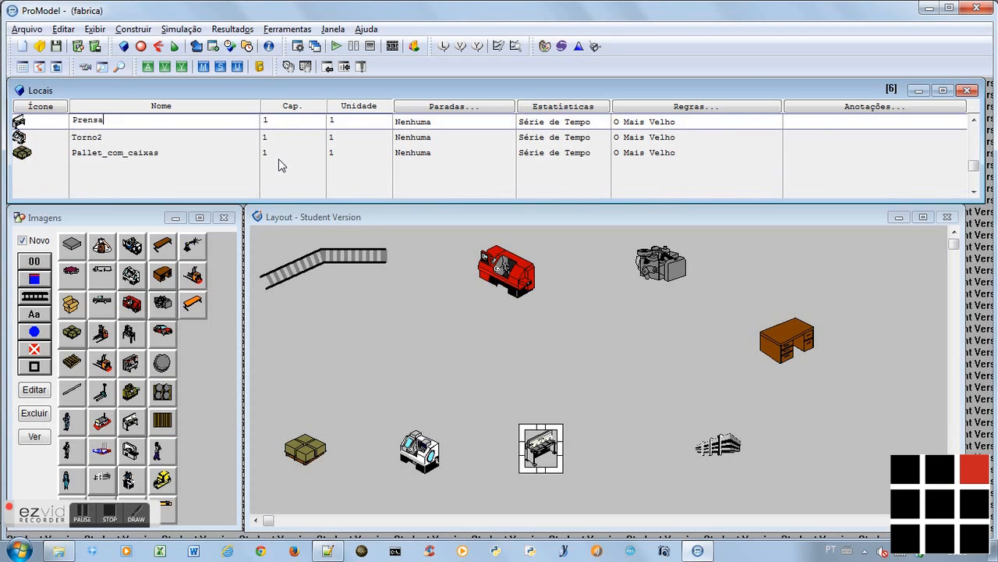
# Rename the press location as Acabamento
pyautogui.moveTo(117, 122); pyautogui.dragTo(68, 128)
pyautogui.write('Acabamento')
# Check the name of location L6 in the notes, then rename the white lathe location as Estofamento
pyautogui.click(123, 143)
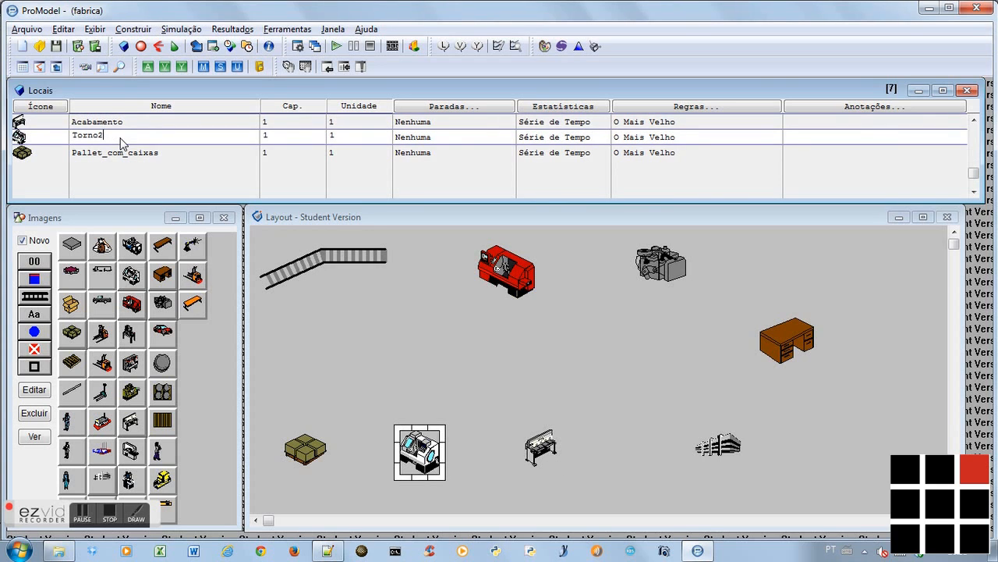
pyautogui.hotkey('alt', 'Tab')
pyautogui.press('Down')
pyautogui.press('Down')
pyautogui.press('Down')
pyautogui.press('Down')
pyautogui.press('Down')
pyautogui.press('Down')
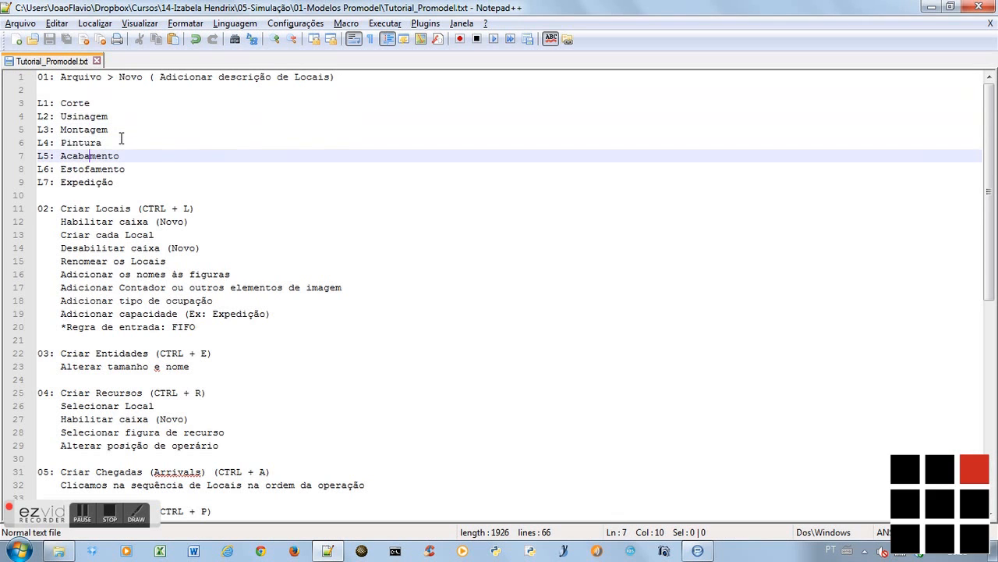
pyautogui.hotkey('alt', 'Tab')
pyautogui.moveTo(121, 138); pyautogui.dragTo(70, 140)
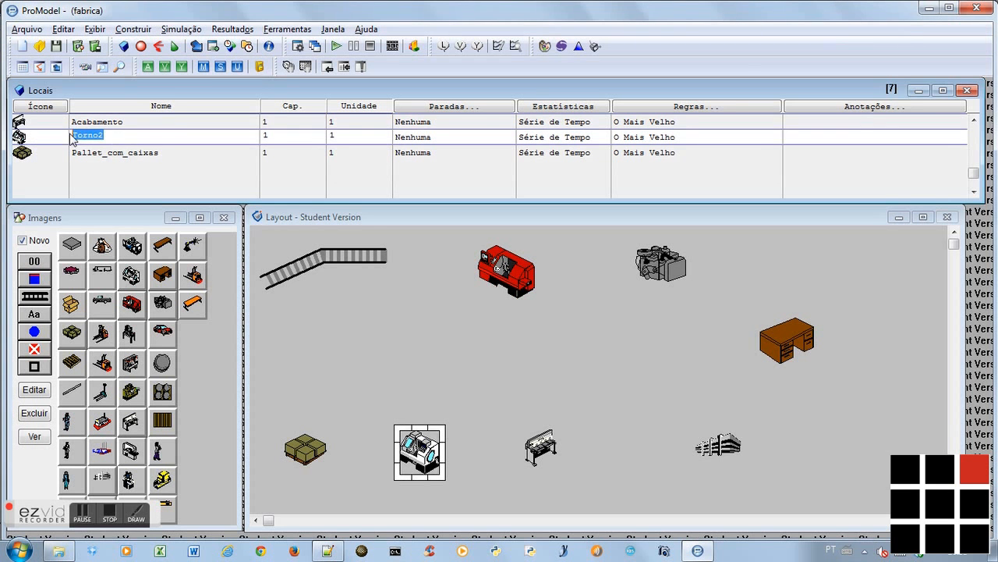
pyautogui.write('Estofamento')
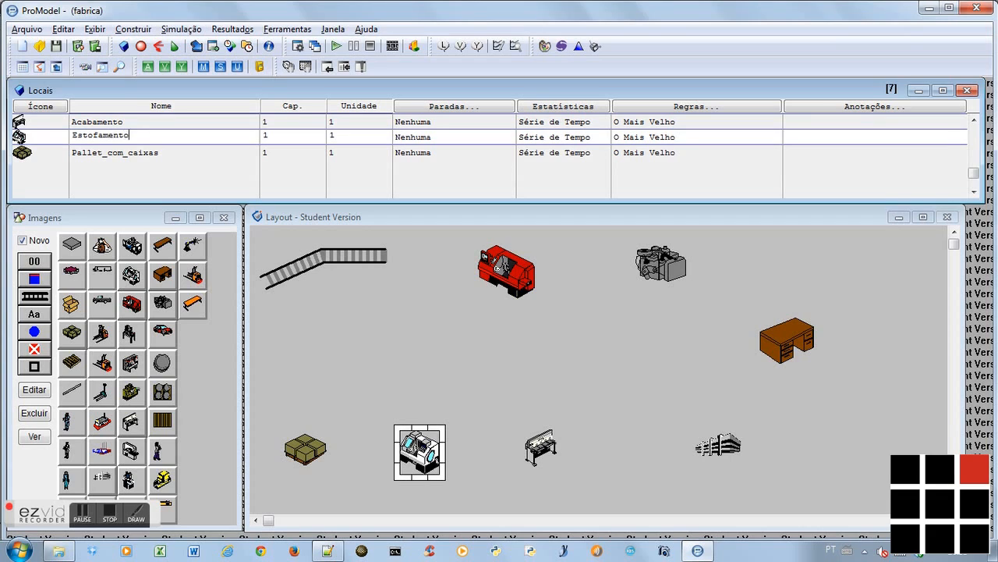
# Rename the pallet location as Expedicao, then go back up the locations table
pyautogui.click(129, 153)
pyautogui.moveTo(156, 150); pyautogui.dragTo(65, 162)
pyautogui.press('BackSpace')
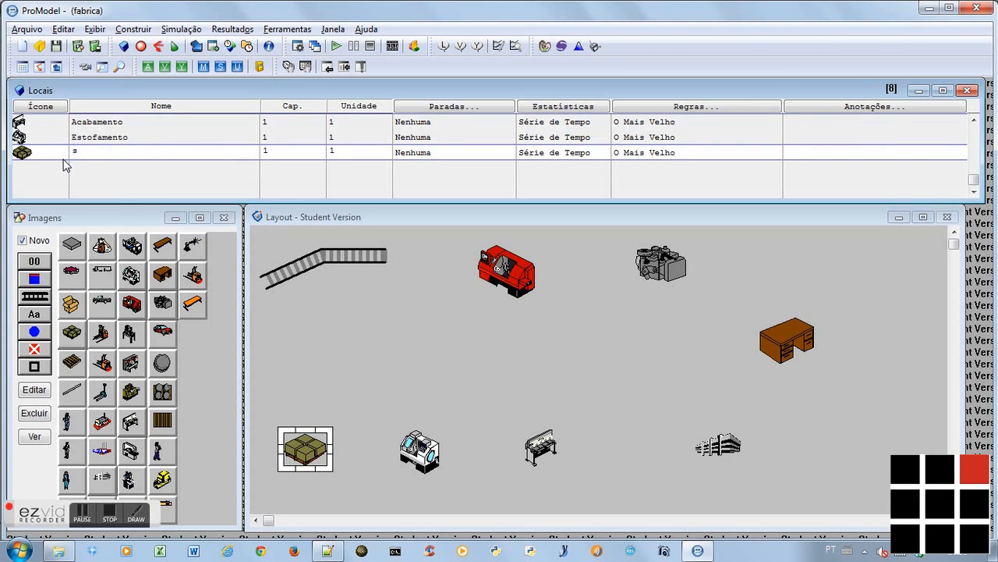
pyautogui.write('E')
pyautogui.press('Up')
pyautogui.press('Up')
pyautogui.press('Up')
pyautogui.press('Up')
pyautogui.press('Up')
pyautogui.press('Up')
pyautogui.press('Up')
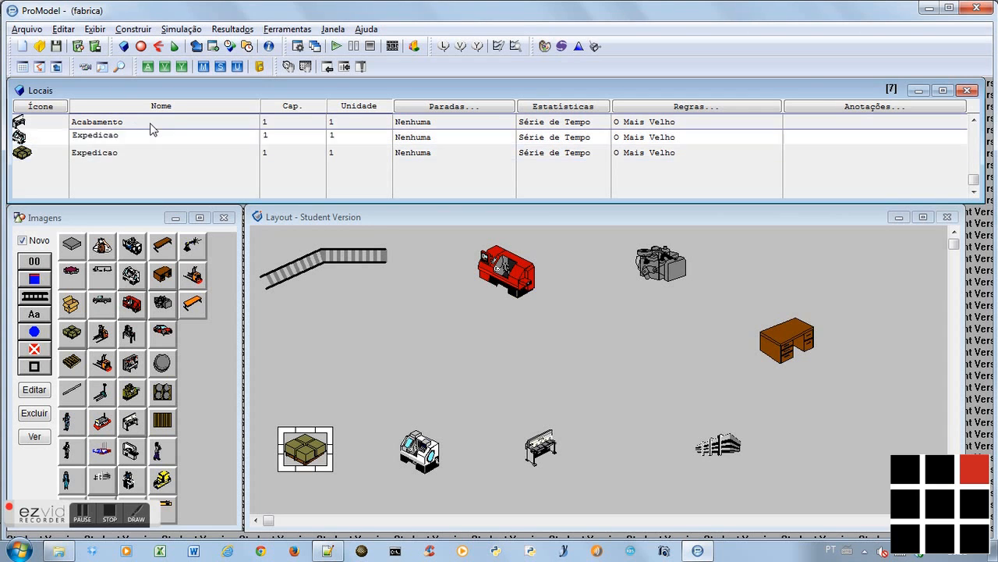
# Switch to the Notepad++ notes and review the section 02 items down to adding the names to the figures
pyautogui.hotkey('alt', 'Tab')
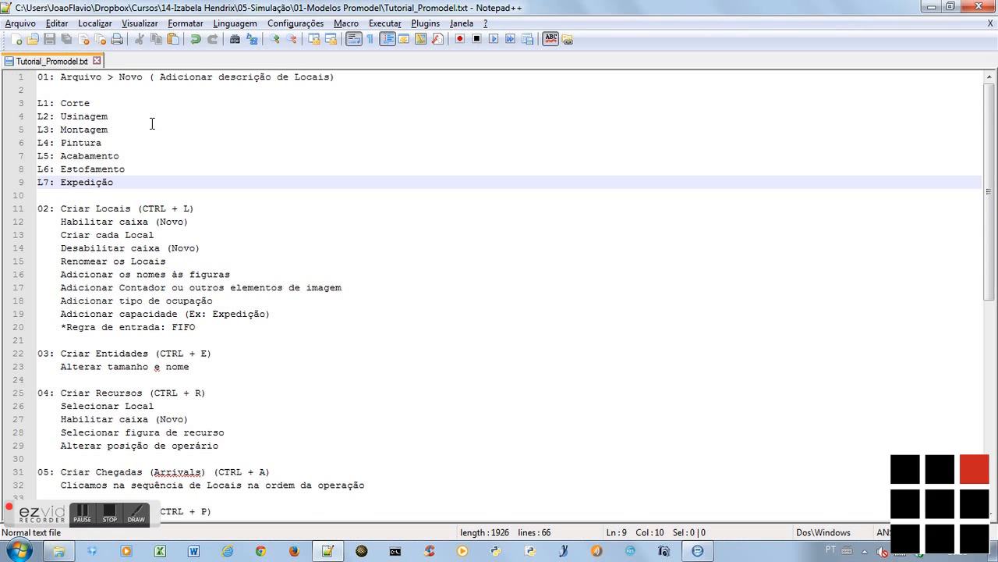
pyautogui.press('Down')
pyautogui.press('Down')
pyautogui.press('Down')
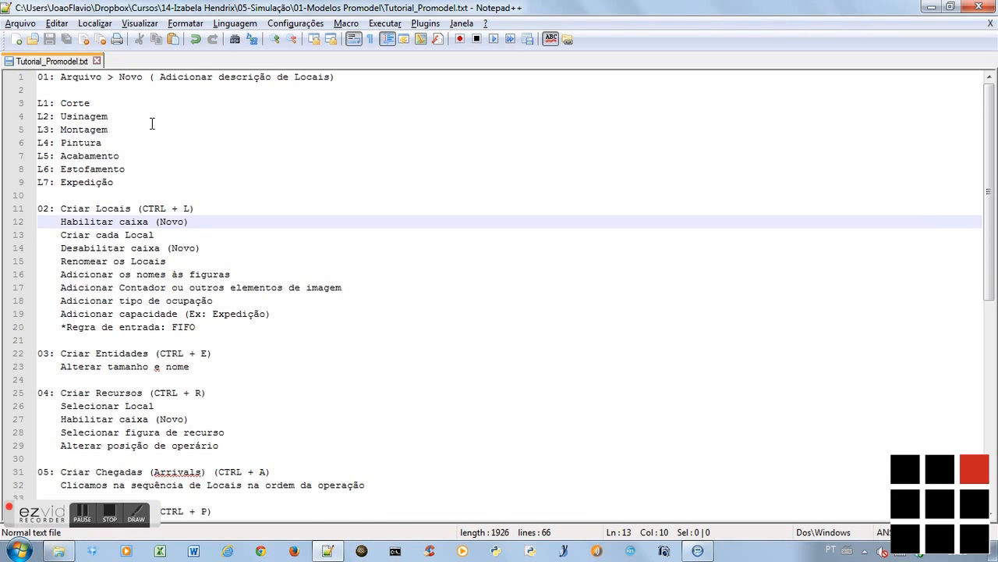
pyautogui.press('Down')
pyautogui.press('Down')
pyautogui.press('Down')
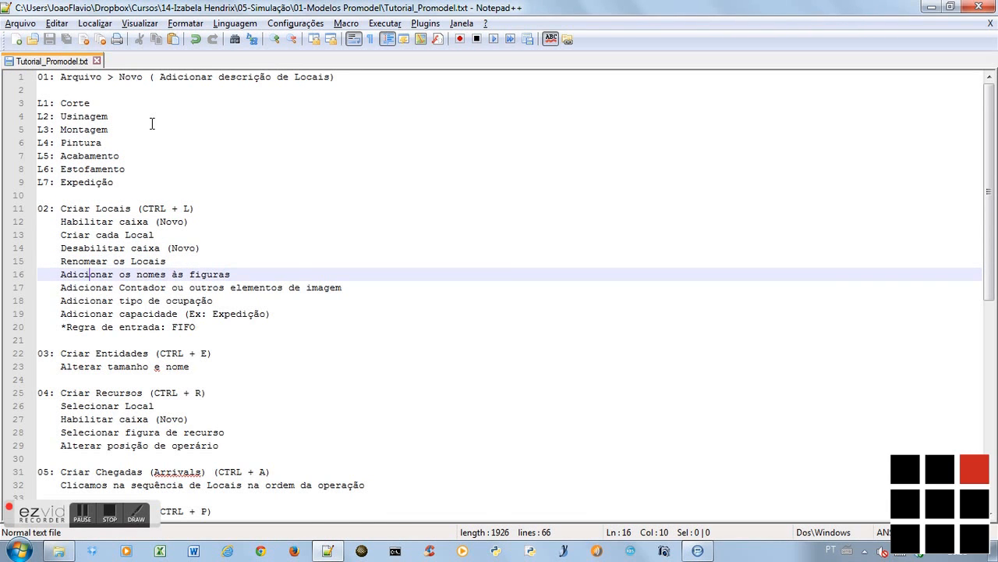
pyautogui.hotkey('alt', 'Tab')
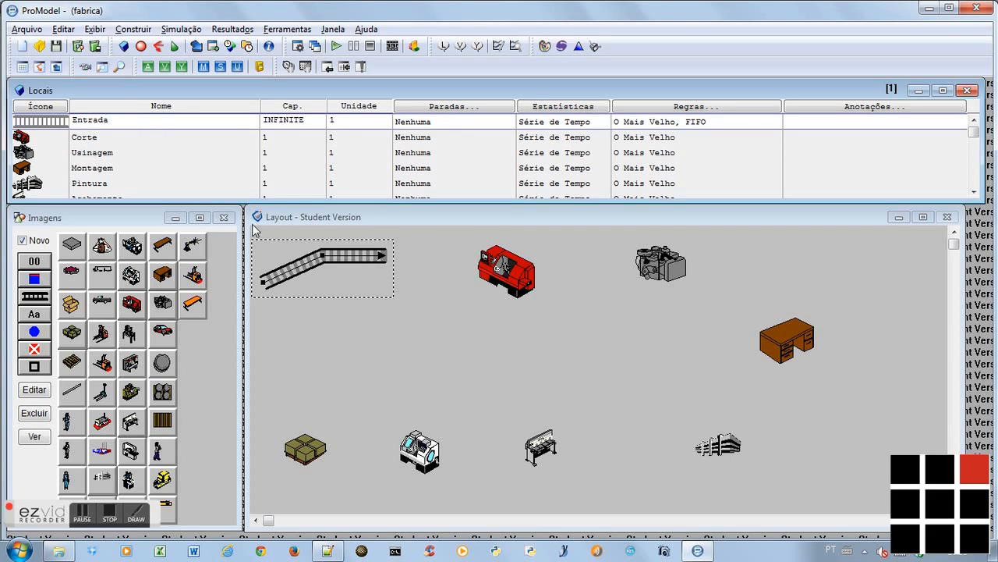
# Turn off the Novo option, then add the name label Entrada above the conveyor and shift the labelled conveyor slightly down
pyautogui.click(23, 241)
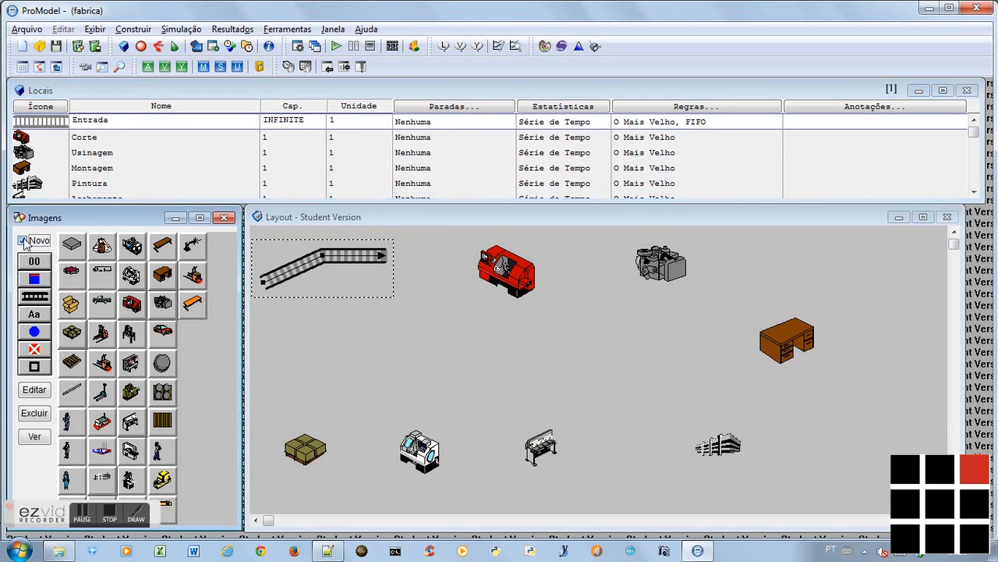
pyautogui.click(305, 279)
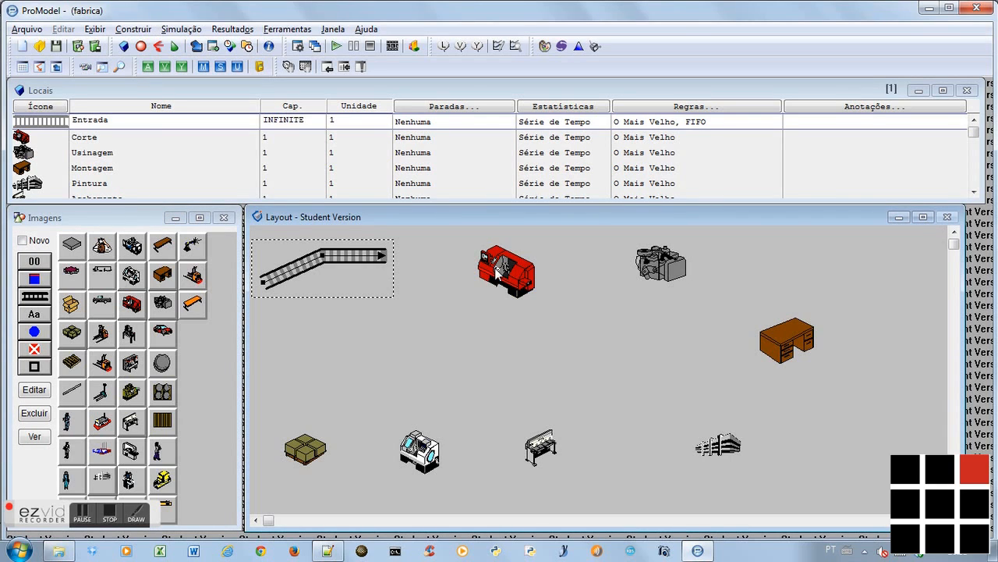
pyautogui.click(37, 315)
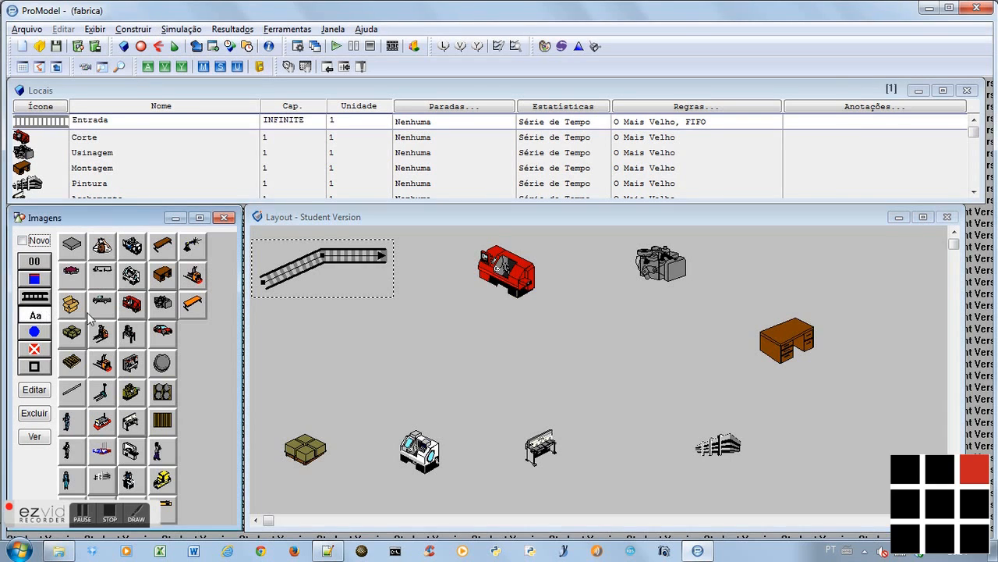
pyautogui.click(280, 238)
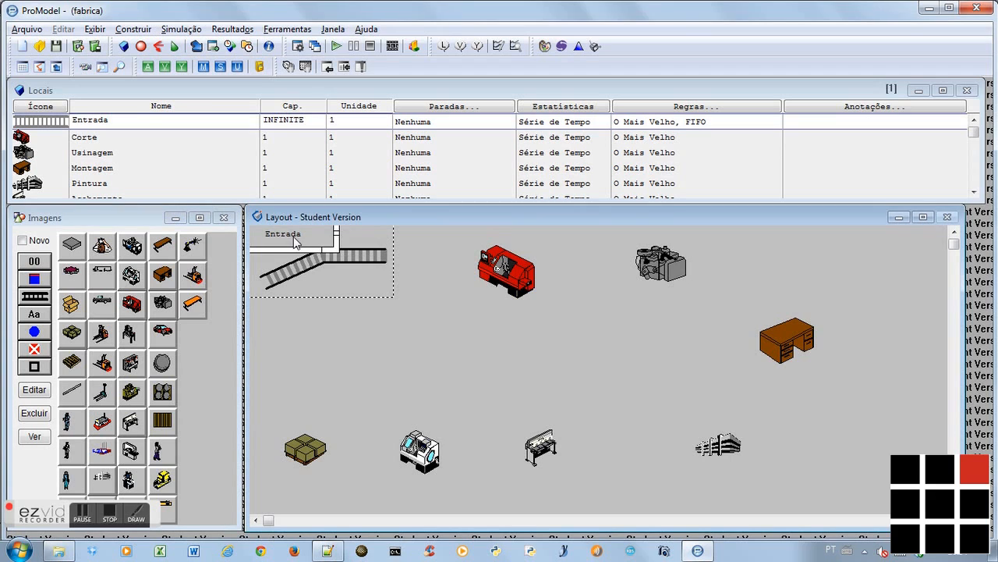
pyautogui.moveTo(350, 264); pyautogui.dragTo(355, 273)
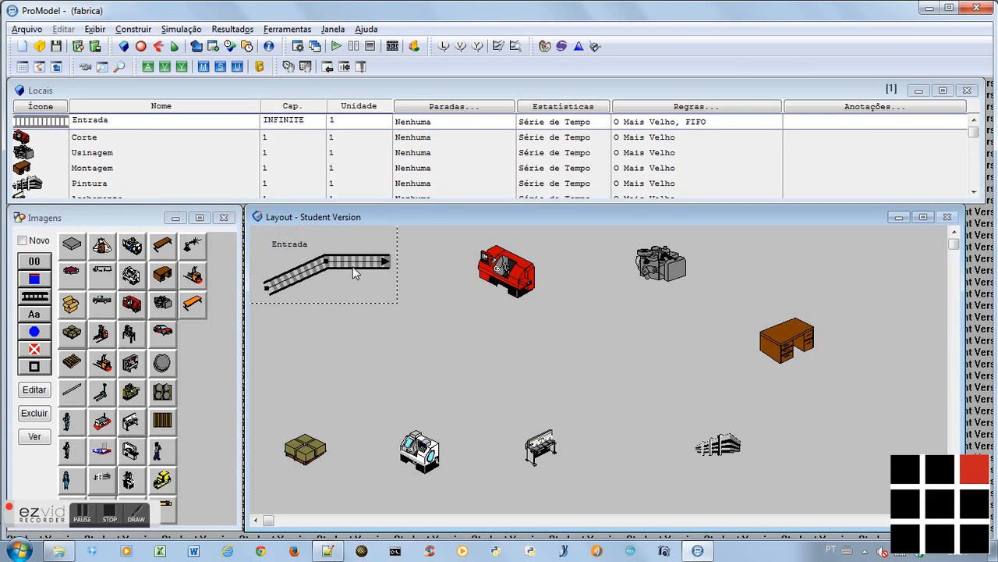
# Add the name label Corte above the red lathe and shift the labelled location slightly down
pyautogui.click(503, 277)
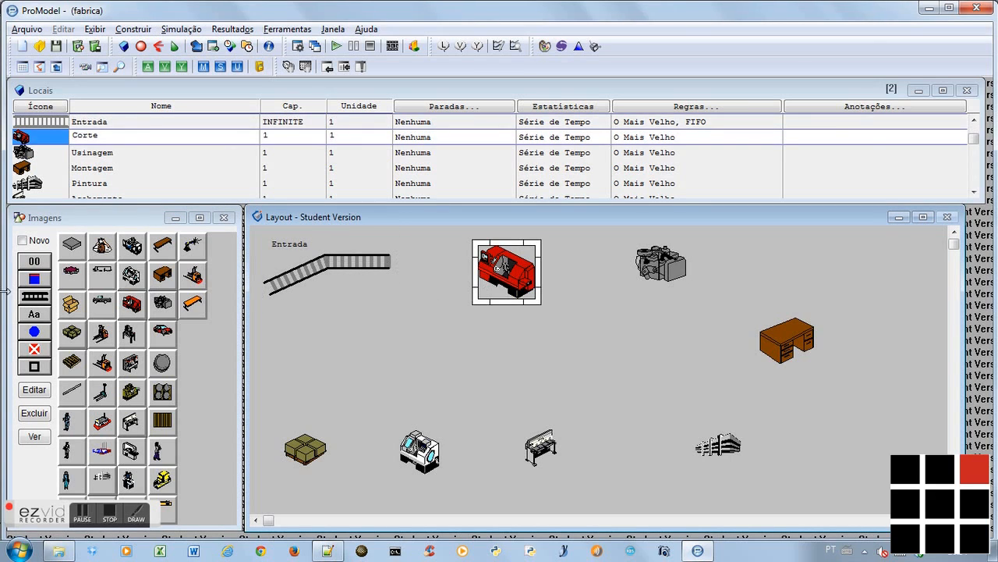
pyautogui.click(34, 314)
pyautogui.click(494, 238)
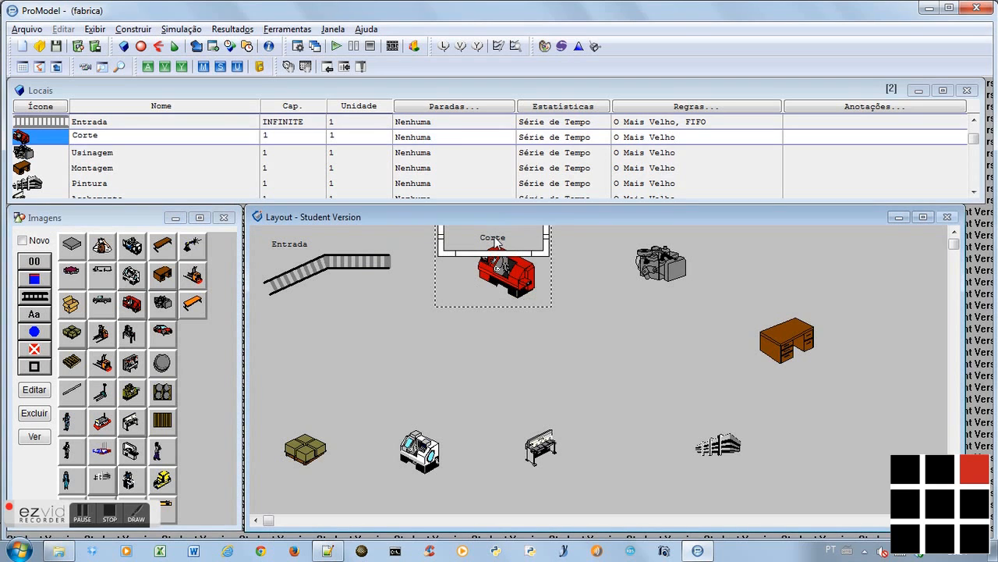
pyautogui.moveTo(534, 275); pyautogui.dragTo(536, 289)
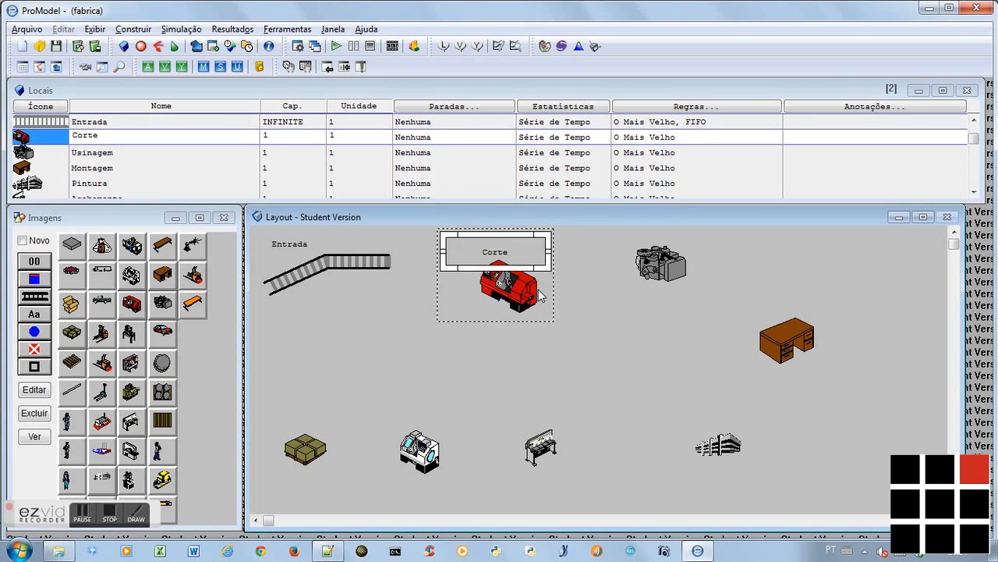
# Add the name label Usinagem above the grey machine
pyautogui.click(670, 270)
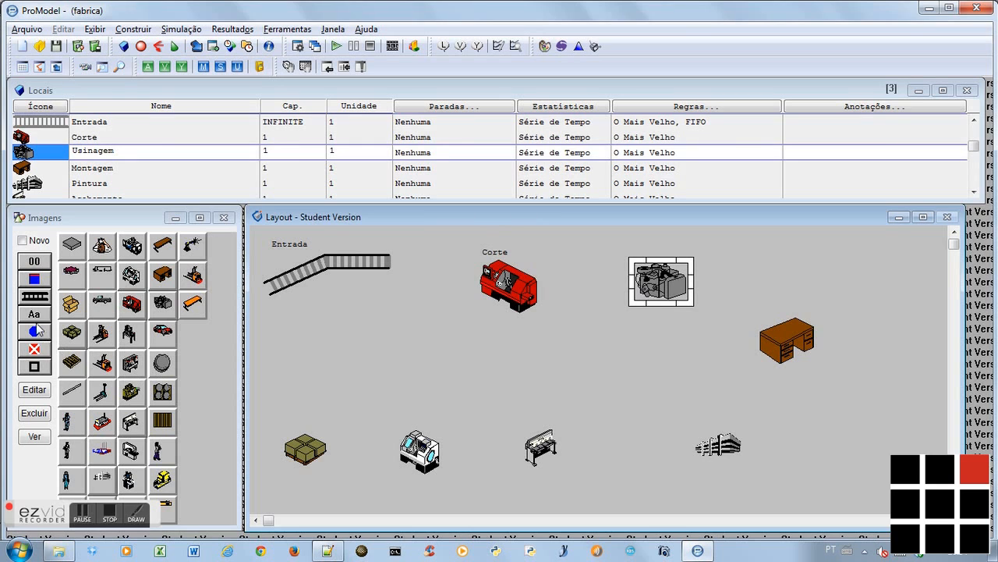
pyautogui.click(35, 314)
pyautogui.click(659, 256)
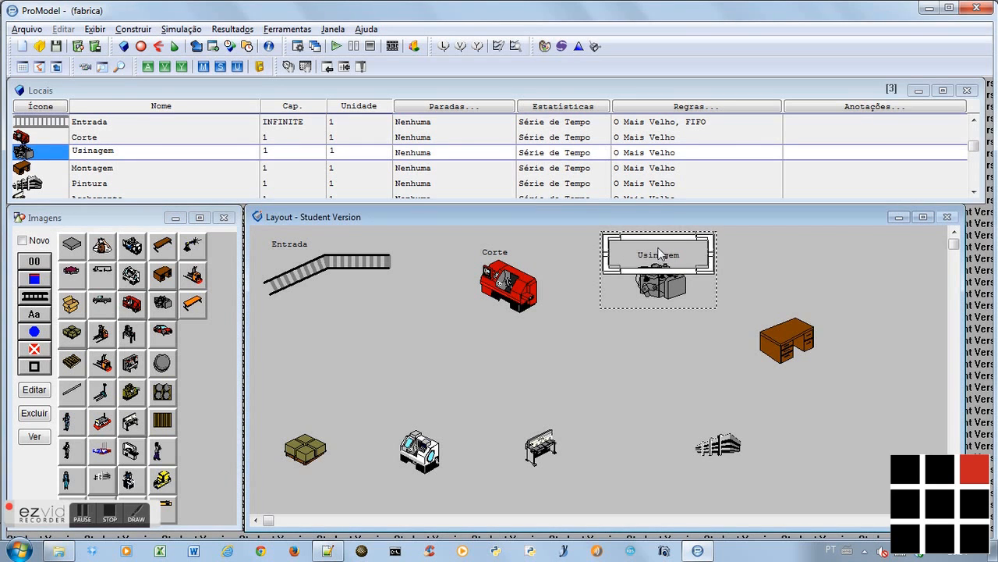
# Move the desk slightly down and add the name label Montagem above it
pyautogui.doubleClick(788, 343)
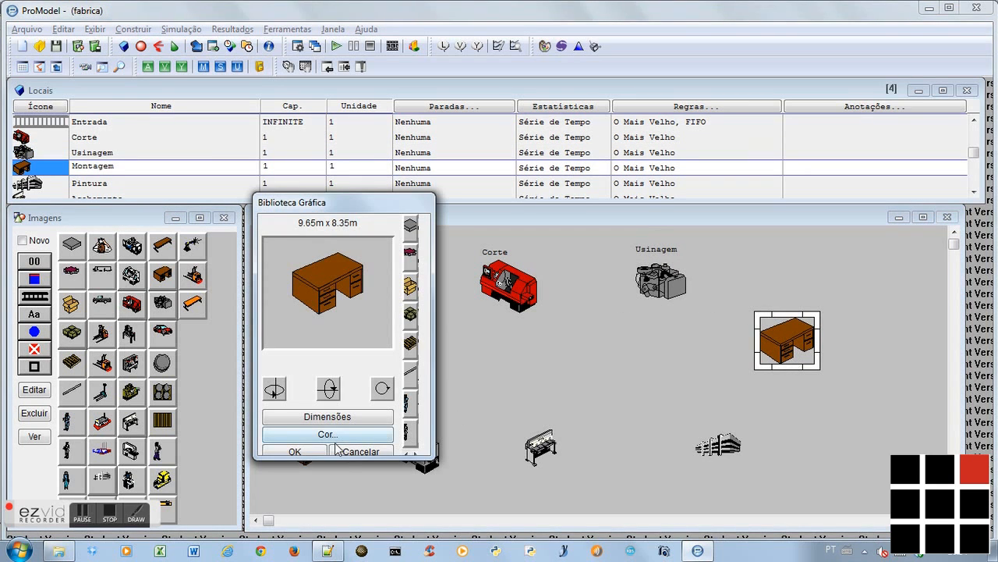
pyautogui.click(343, 451)
pyautogui.moveTo(777, 335); pyautogui.dragTo(783, 351)
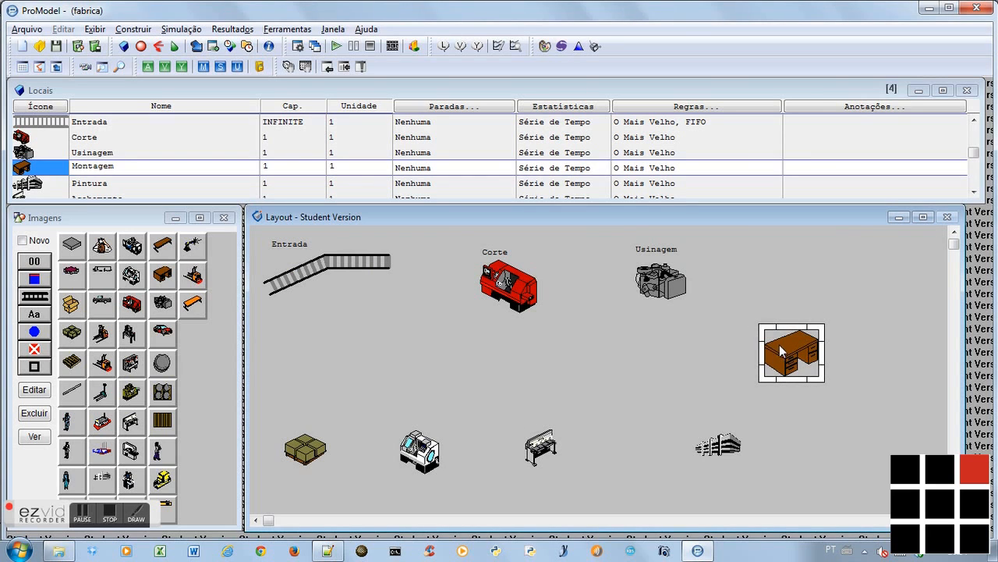
pyautogui.click(34, 316)
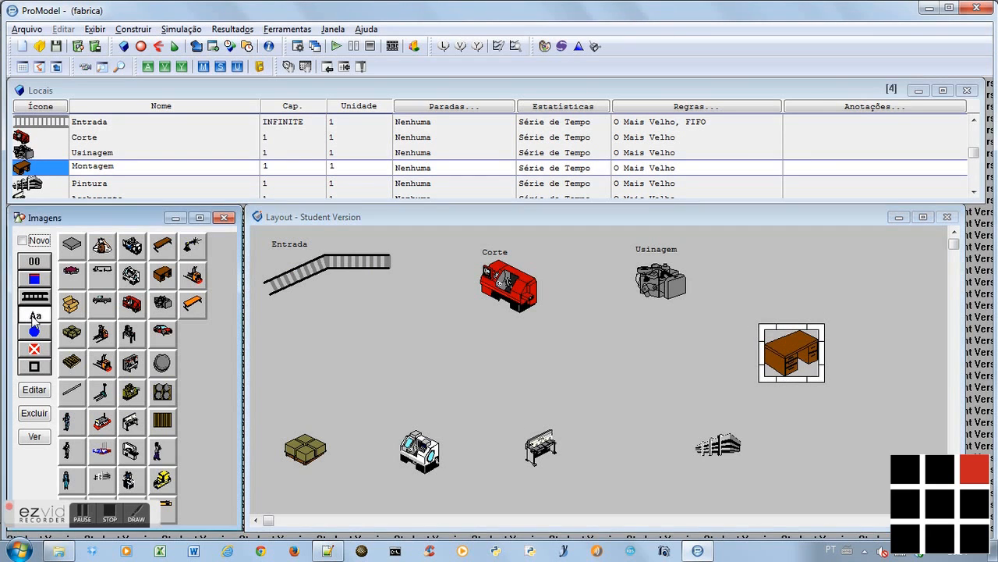
pyautogui.click(699, 316)
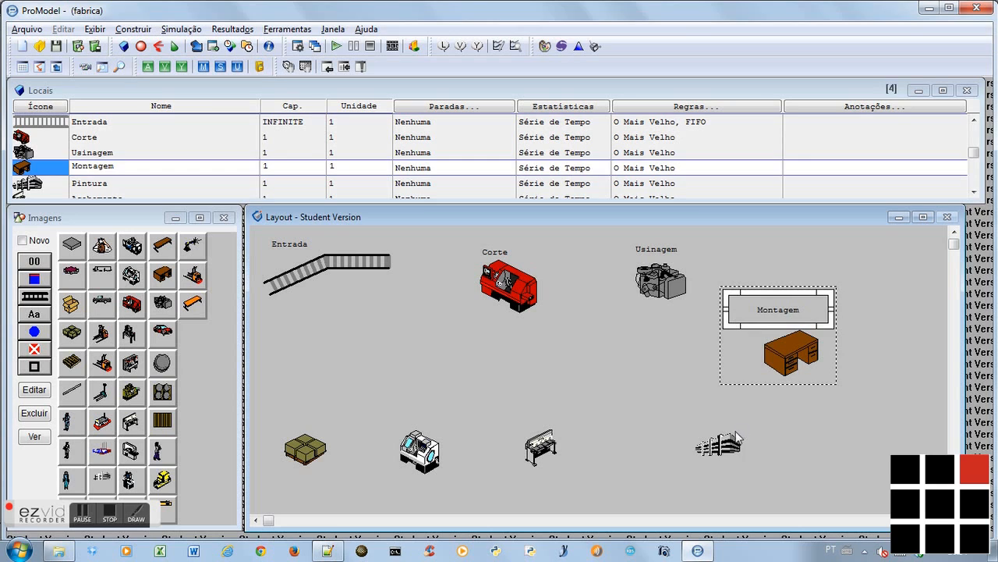
# Move the building graphic slightly down and to the right, then add the name label Pintura above it
pyautogui.click(735, 439)
pyautogui.moveTo(736, 439); pyautogui.dragTo(758, 466)
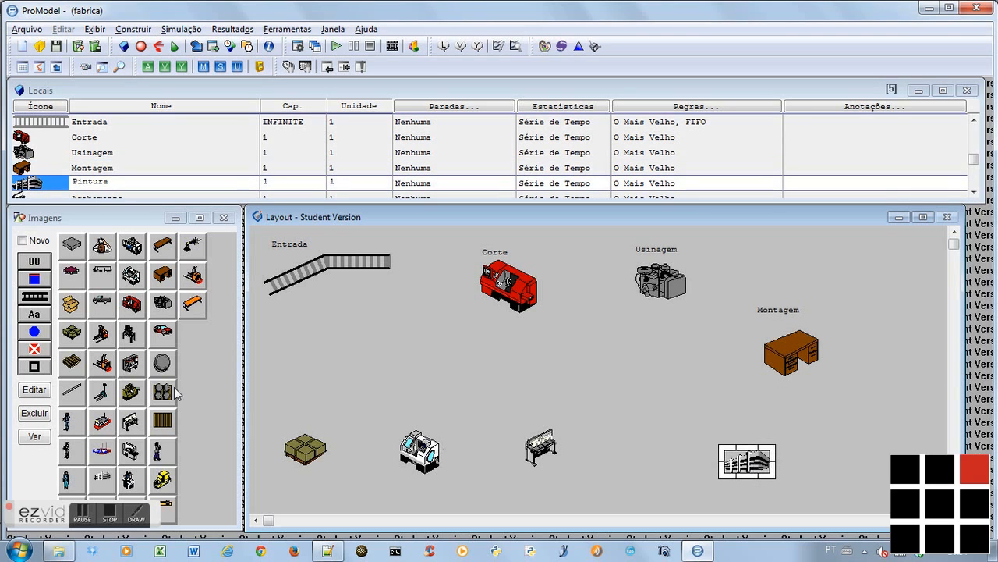
pyautogui.click(37, 320)
pyautogui.click(723, 441)
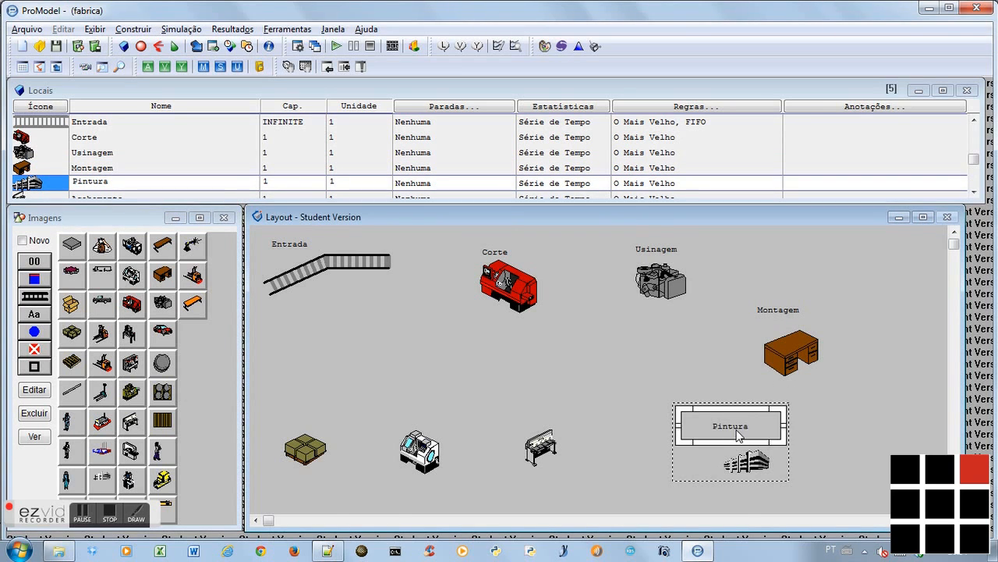
# Move the press closer to the building and add the name label Acabamento above it
pyautogui.click(539, 453)
pyautogui.moveTo(557, 468); pyautogui.dragTo(589, 472)
pyautogui.click(34, 316)
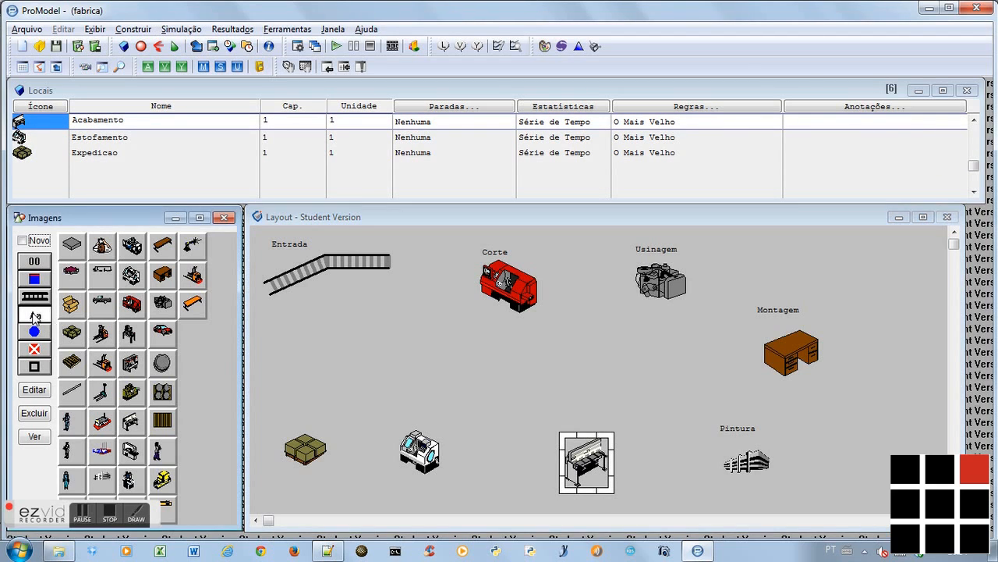
pyautogui.click(592, 424)
# Move the white lathe slightly to the right and add the name label Estofamento above it
pyautogui.moveTo(422, 454); pyautogui.dragTo(438, 462)
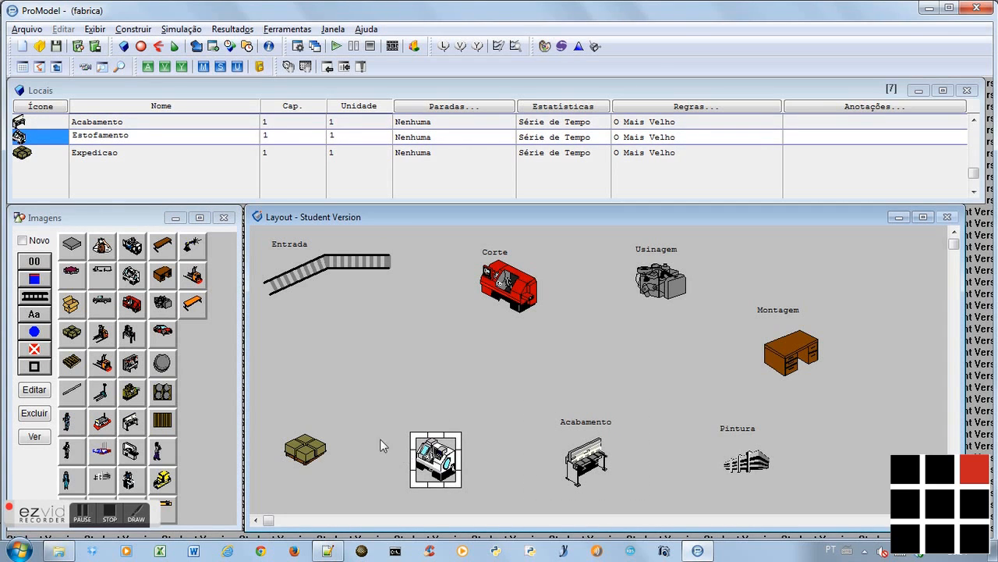
pyautogui.click(36, 315)
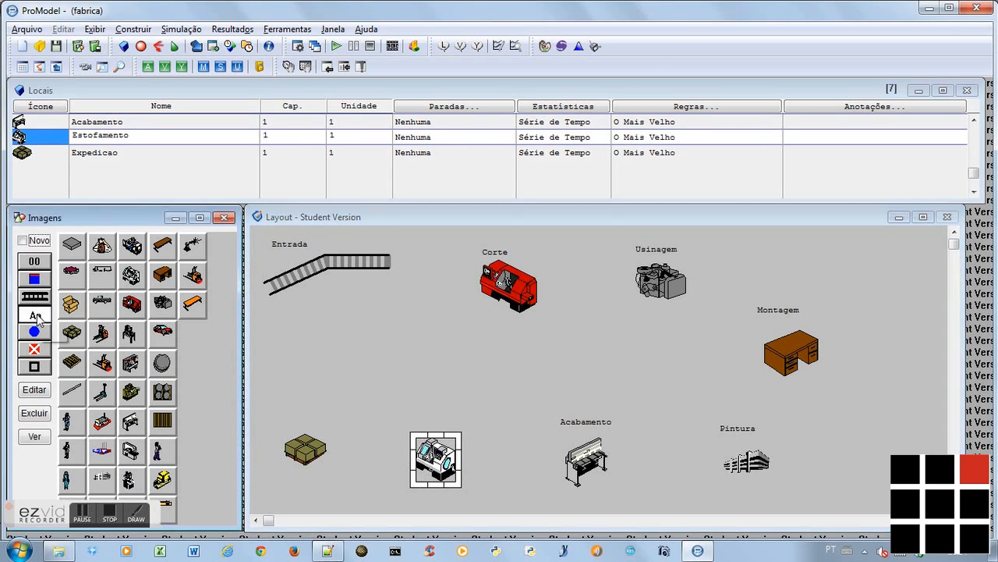
pyautogui.click(423, 418)
pyautogui.moveTo(427, 421); pyautogui.dragTo(440, 422)
pyautogui.click(446, 454)
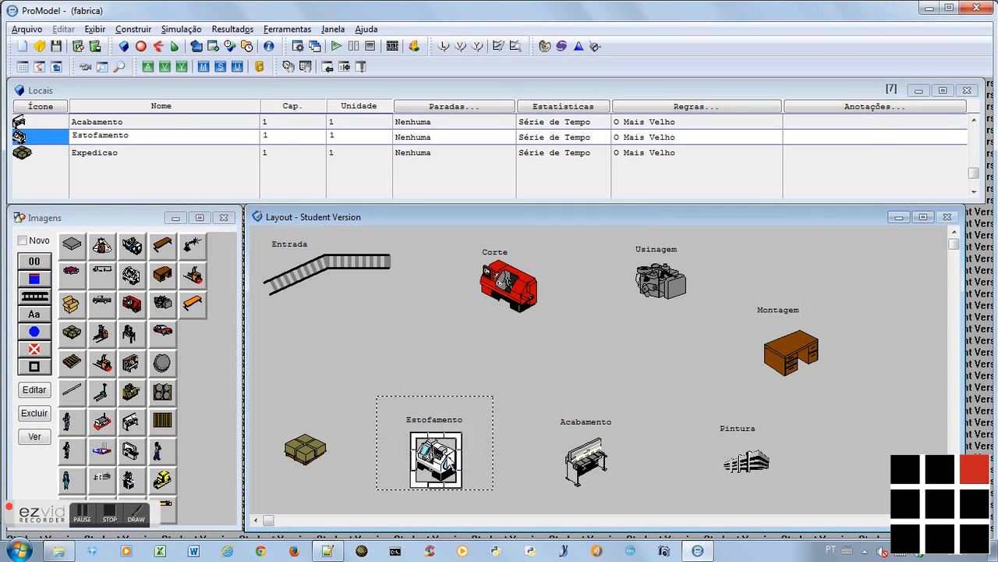
pyautogui.moveTo(449, 460); pyautogui.dragTo(458, 462)
pyautogui.moveTo(443, 425); pyautogui.dragTo(459, 423)
# Add the name label Expedicao above the pallet, then check the next item in the notes
pyautogui.click(310, 453)
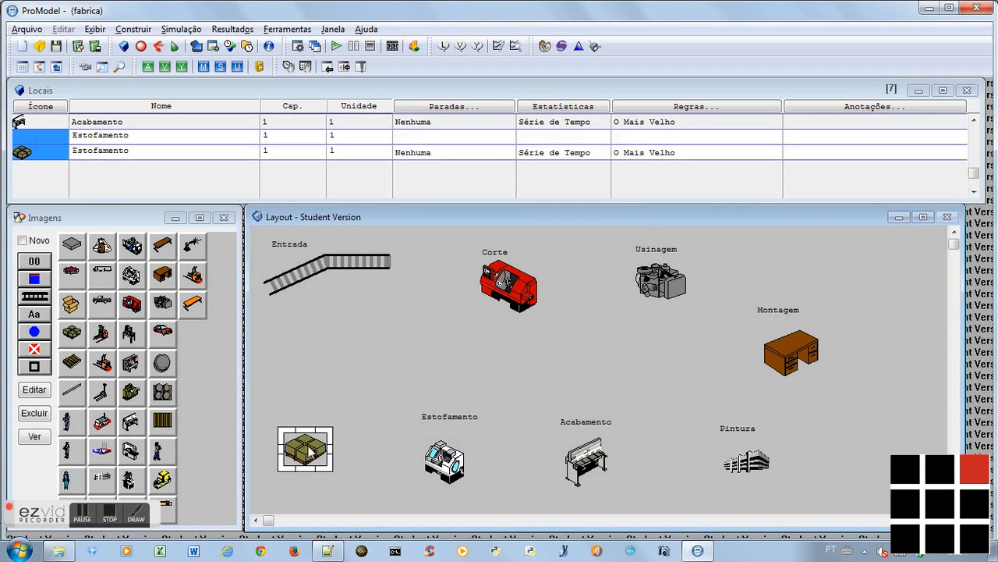
pyautogui.click(34, 315)
pyautogui.click(305, 421)
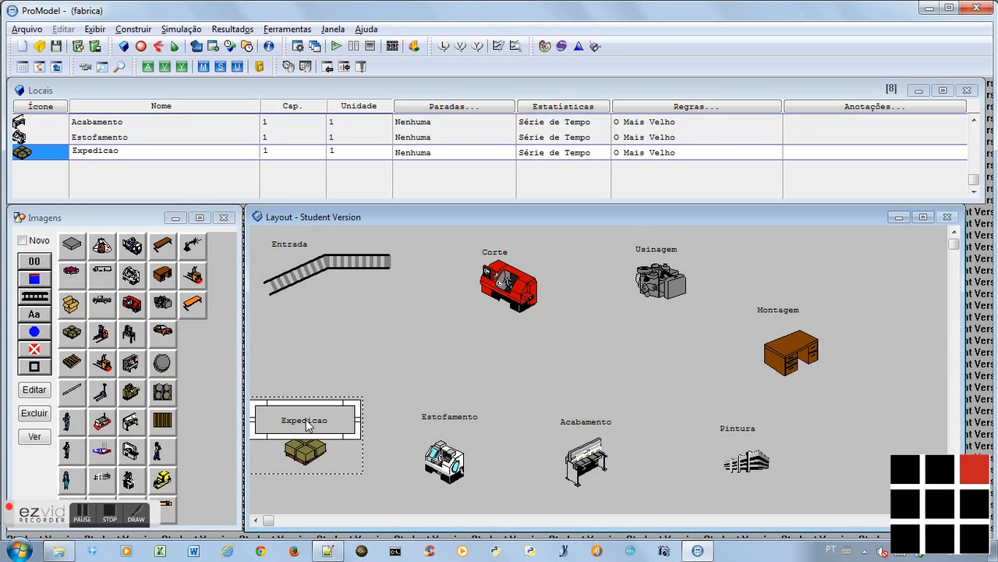
pyautogui.hotkey('alt', 'Tab')
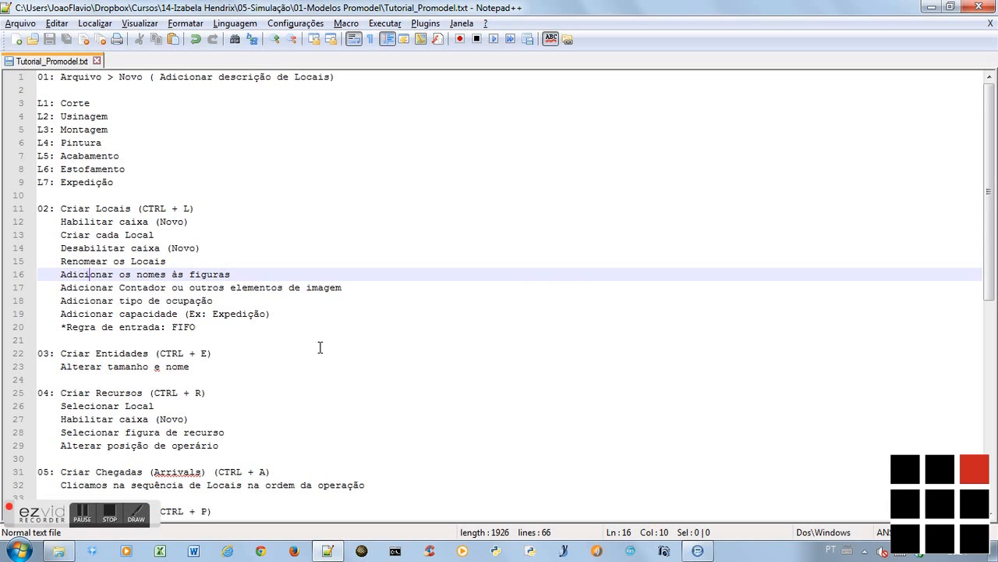
pyautogui.press('Down')
pyautogui.hotkey('alt', 'Tab')
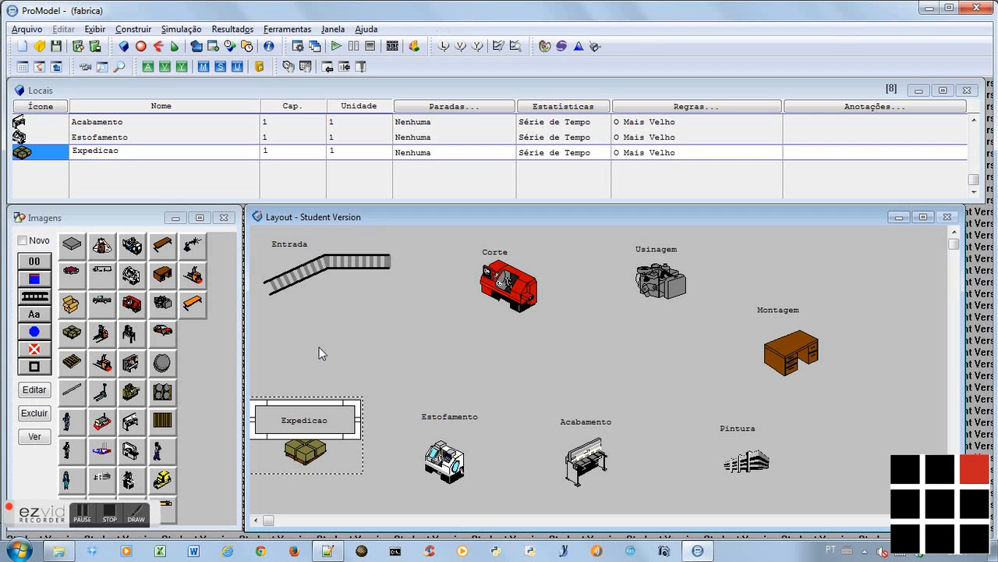
# Set the Entrada conveyor's capacity to 50 and accept its First In, First Out (FIFO) output queue rule
pyautogui.click(342, 284)
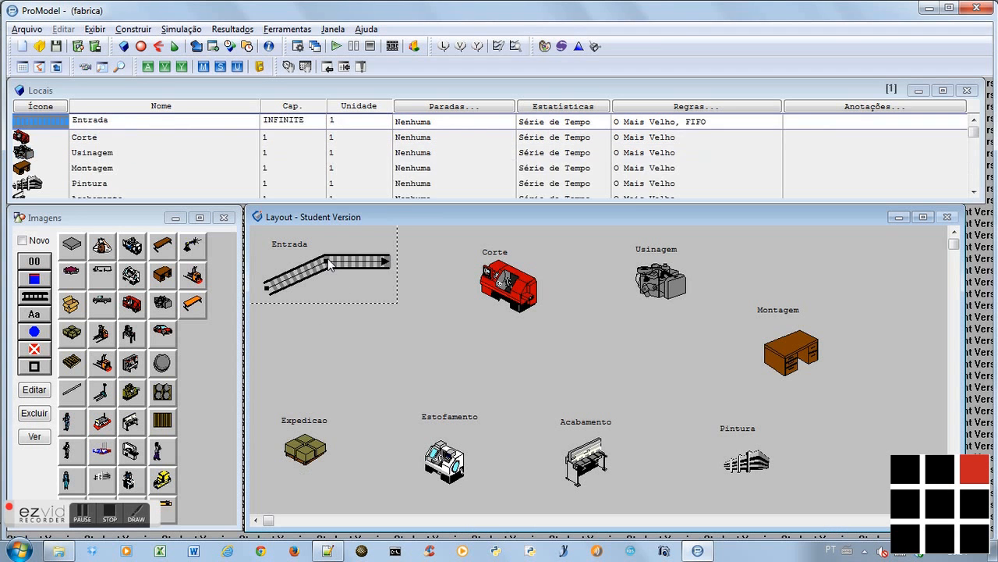
pyautogui.moveTo(307, 121); pyautogui.dragTo(266, 122)
pyautogui.write('50')
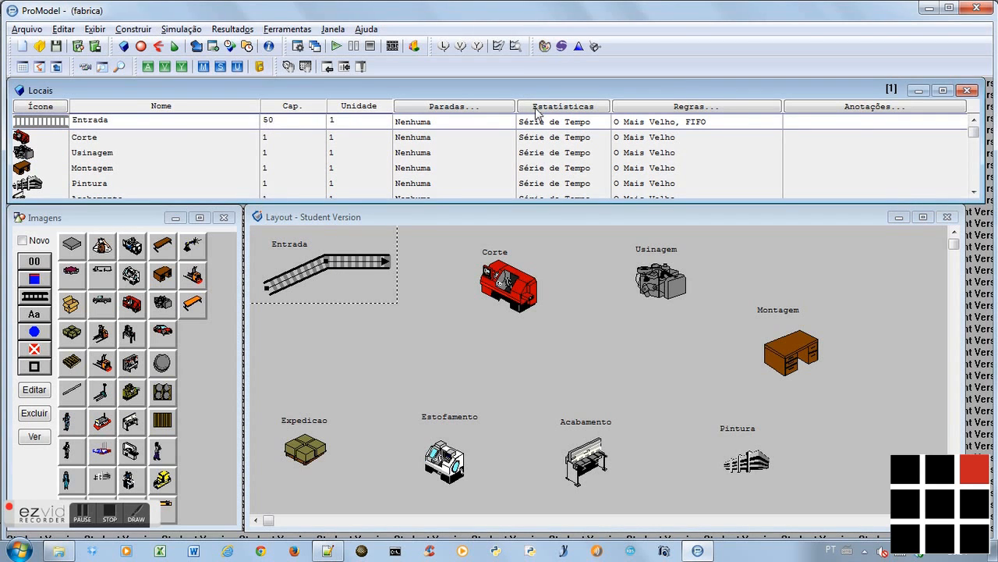
pyautogui.click(721, 106)
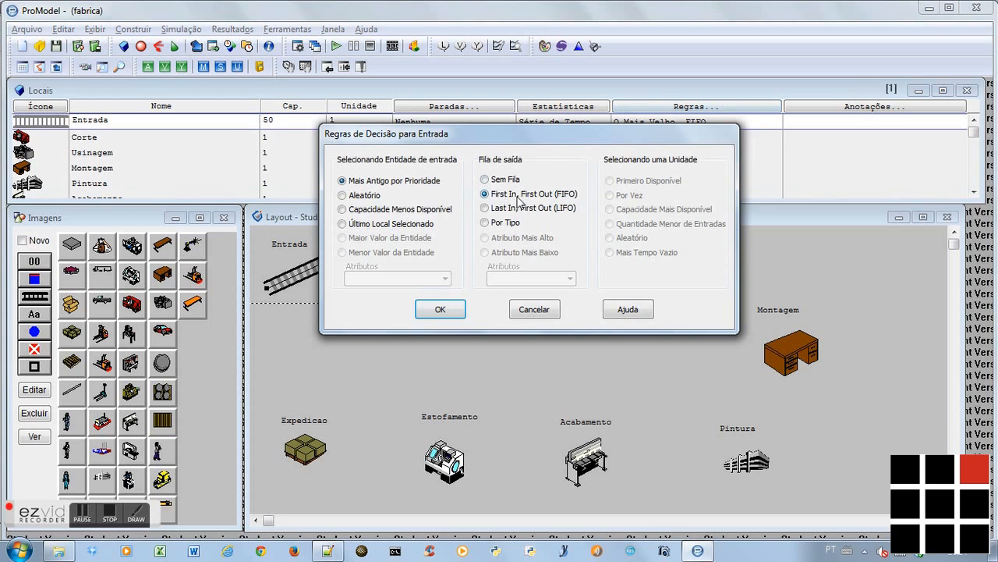
pyautogui.click(439, 310)
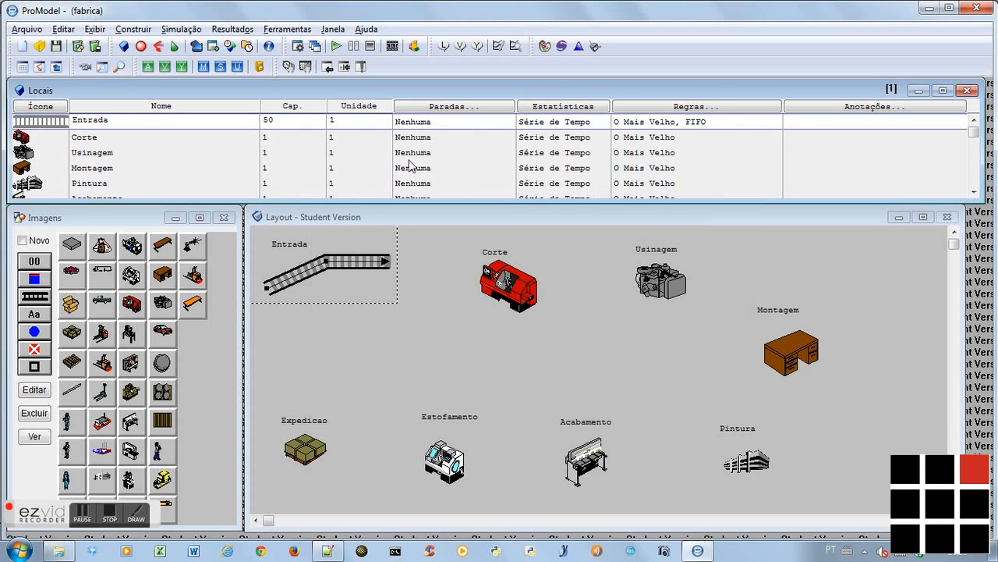
# Add a counter to the Entrada location just below the lower end of the conveyor
pyautogui.click(328, 291)
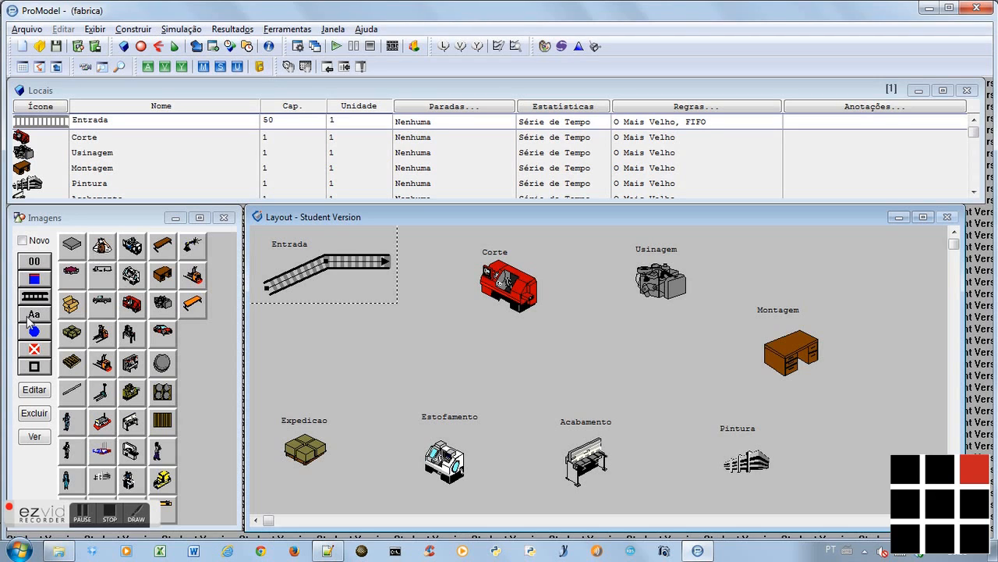
pyautogui.click(35, 264)
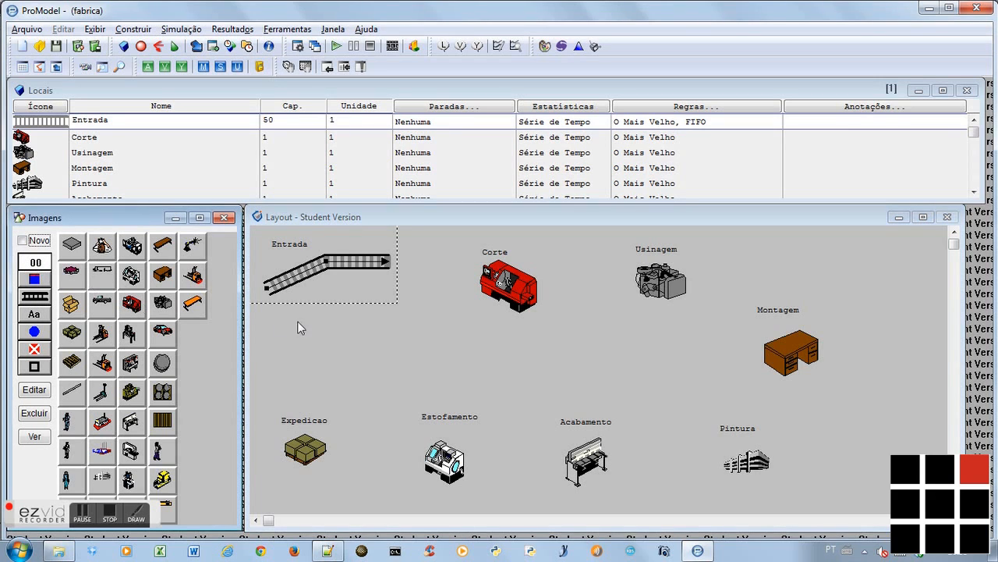
pyautogui.click(290, 312)
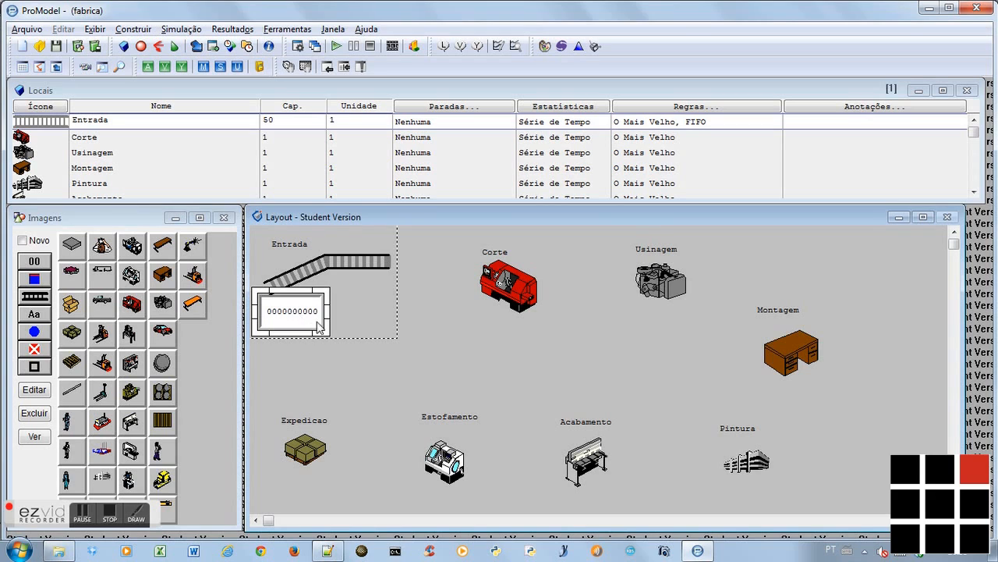
# Widen the Entrada counter to show more digits and add a counter directly below the Expedicao pallet
pyautogui.moveTo(327, 332)
pyautogui.mouseDown()
pyautogui.moveTo(369, 320)
pyautogui.moveTo(313, 330)
pyautogui.mouseUp()
pyautogui.click(316, 454)
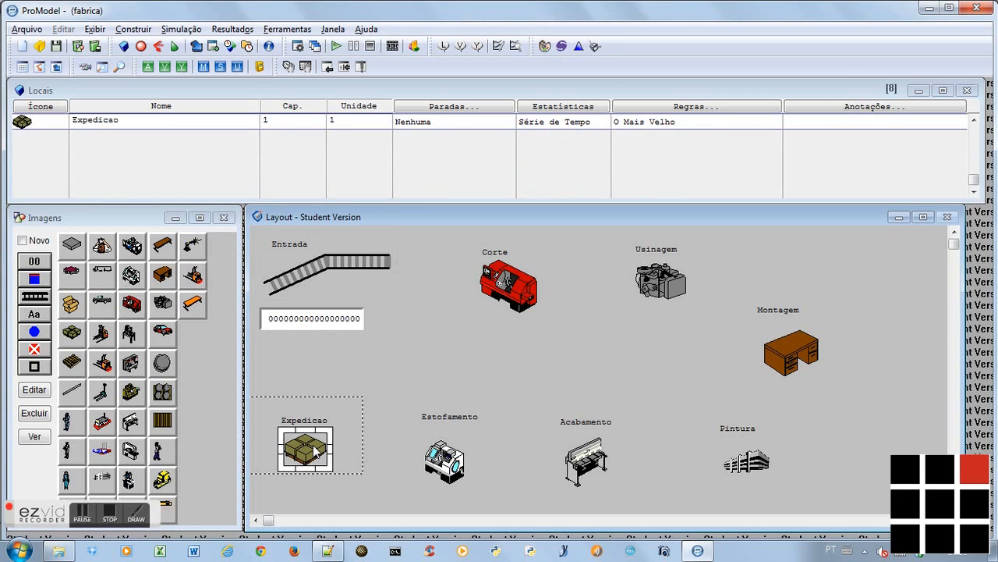
pyautogui.click(34, 262)
pyautogui.click(313, 484)
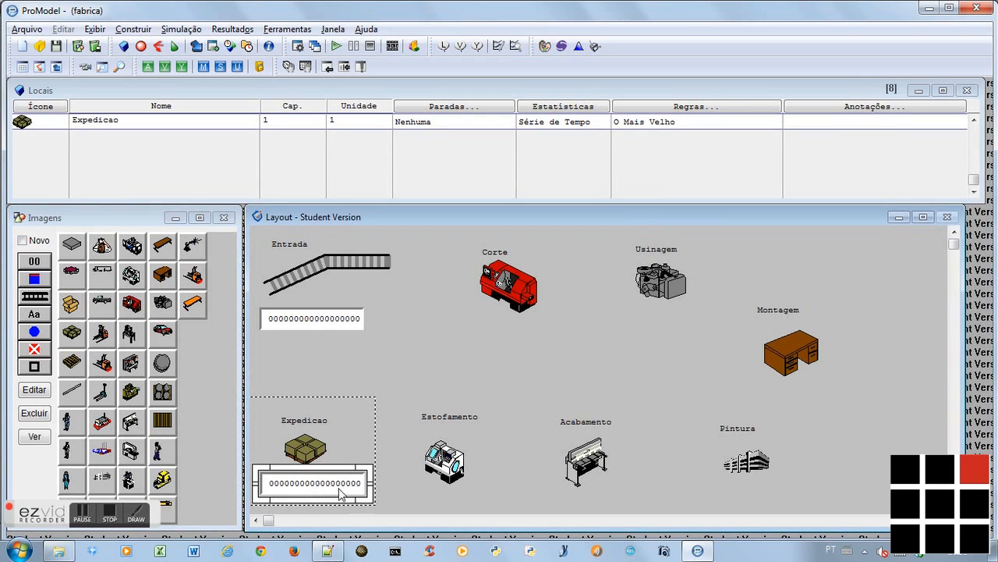
pyautogui.moveTo(369, 502); pyautogui.dragTo(348, 500)
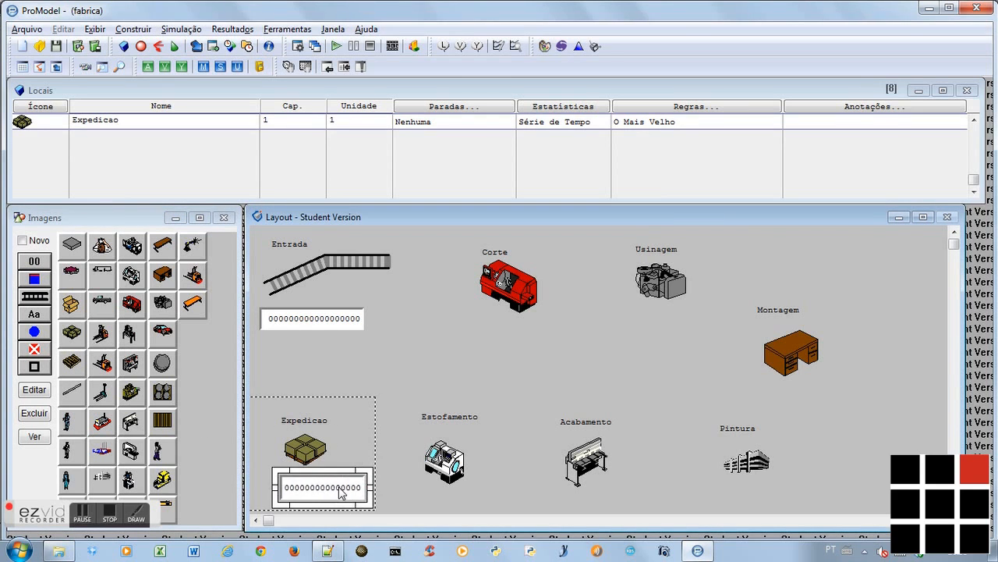
# Set the Expedicao location's capacity to 30 and return to the Entrada record
pyautogui.click(263, 120)
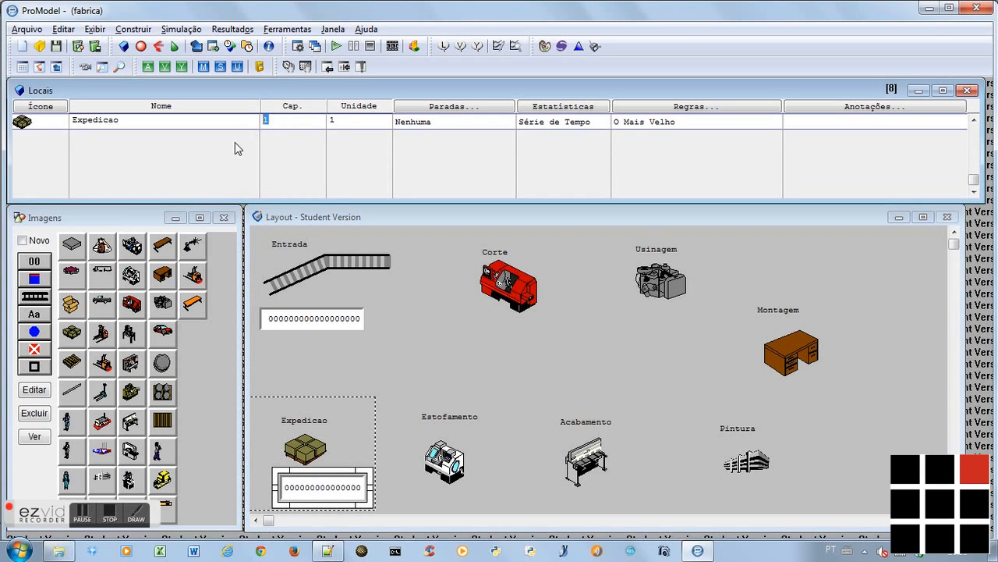
pyautogui.write('3')
pyautogui.press('Up')
pyautogui.press('Up')
pyautogui.press('Up')
pyautogui.press('Up')
pyautogui.press('Up')
pyautogui.press('Up')
pyautogui.press('Up')
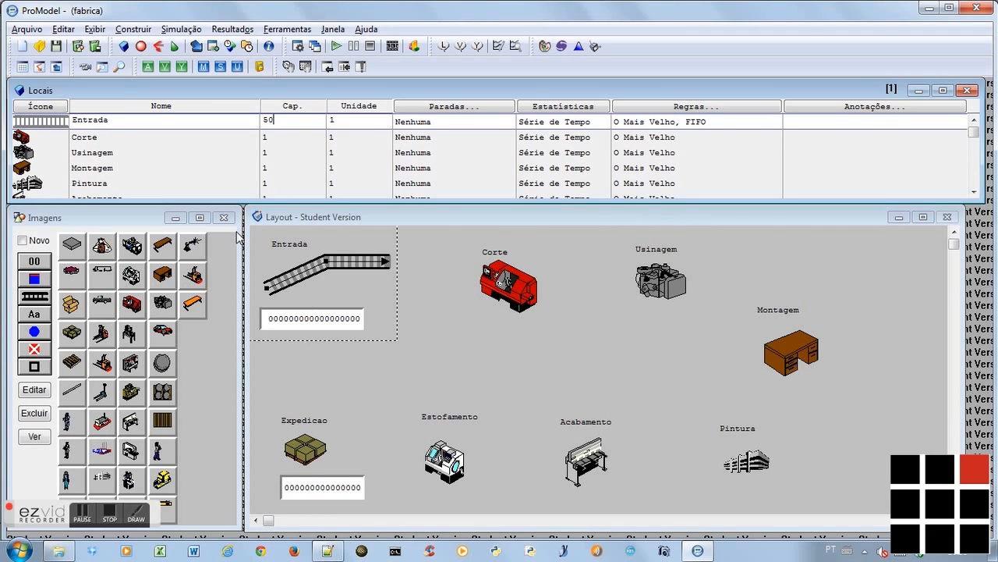
# Add an enlarged blue status light above the Corte machine and another one above the Usinagem machine
pyautogui.click(521, 290)
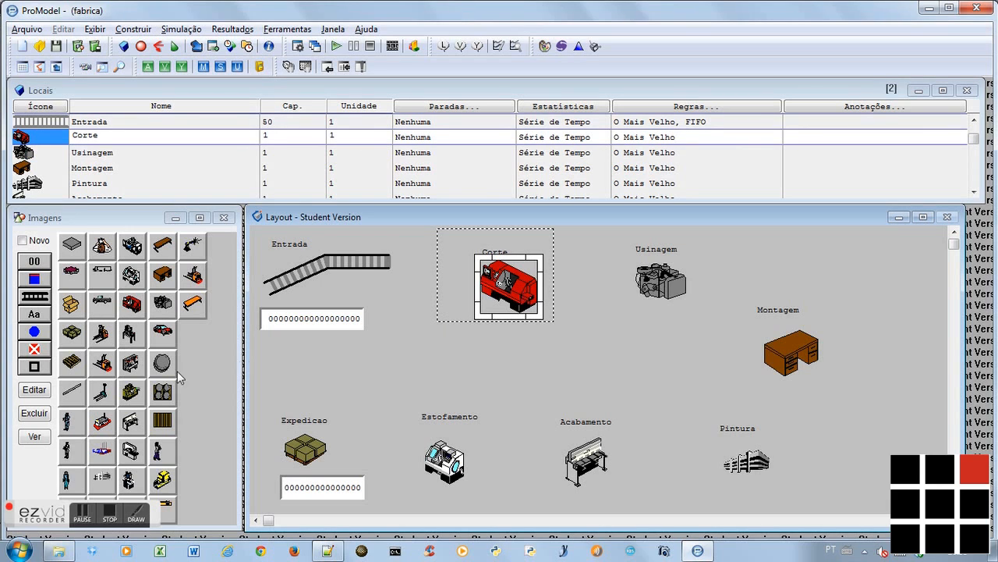
pyautogui.click(34, 333)
pyautogui.click(544, 240)
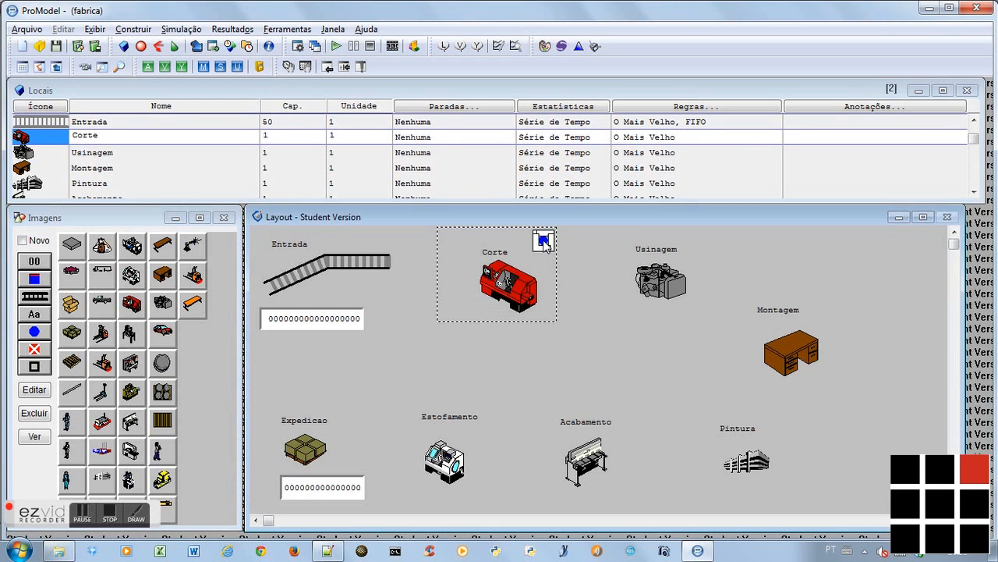
pyautogui.moveTo(554, 250); pyautogui.dragTo(573, 264)
pyautogui.click(659, 281)
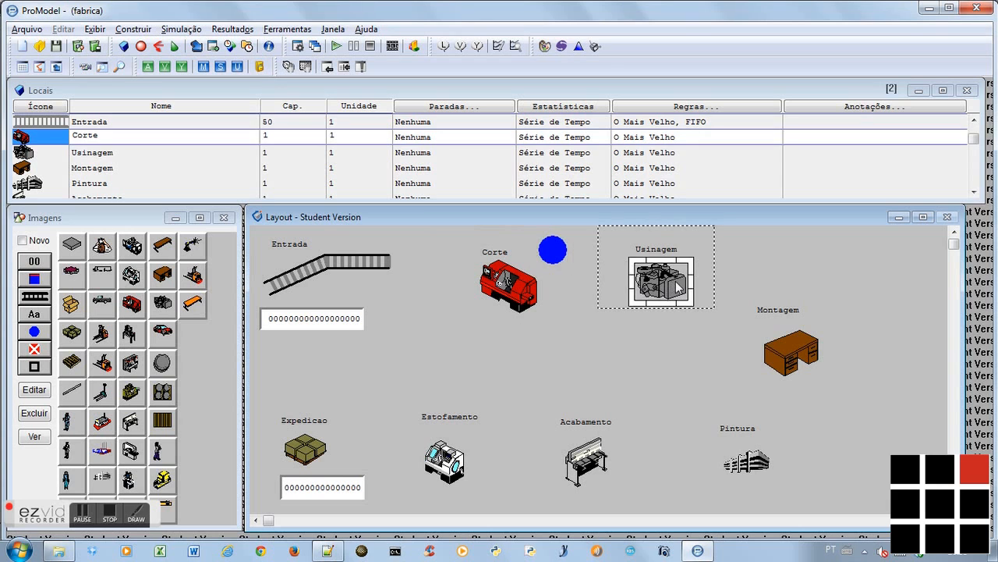
pyautogui.click(44, 335)
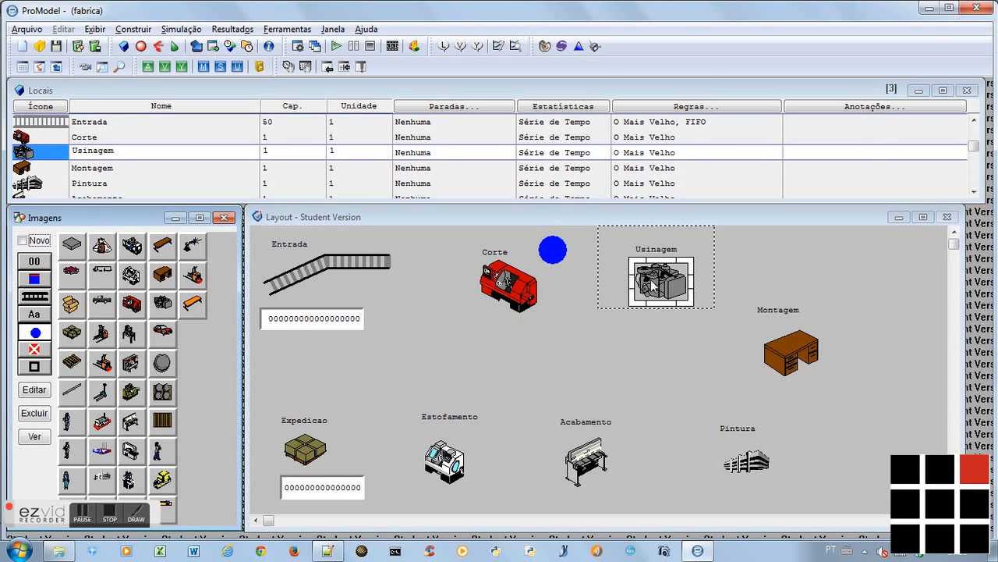
pyautogui.click(702, 239)
# Add blue status lights beside the name labels of the Montagem and Pintura locations
pyautogui.click(791, 343)
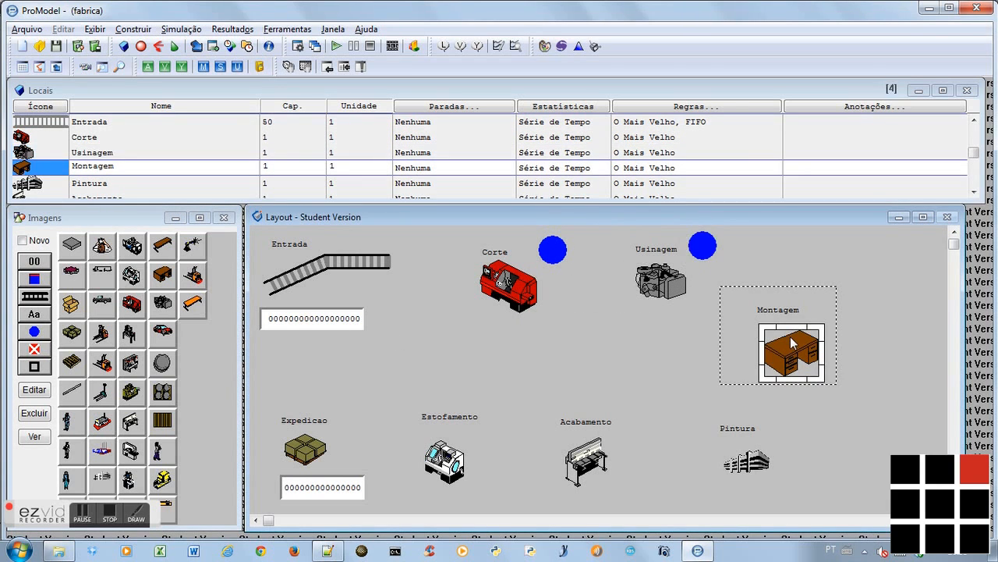
pyautogui.click(43, 332)
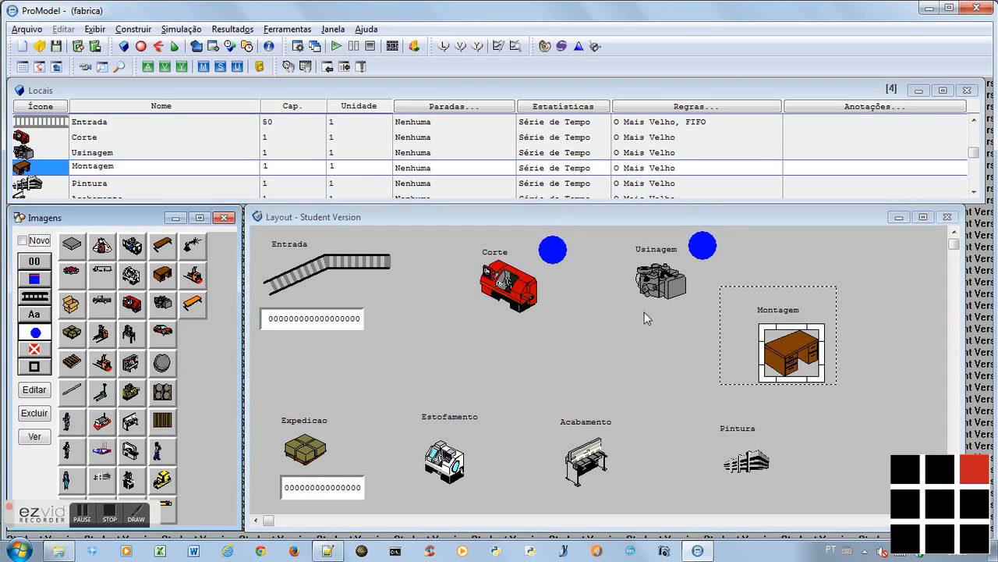
pyautogui.click(825, 302)
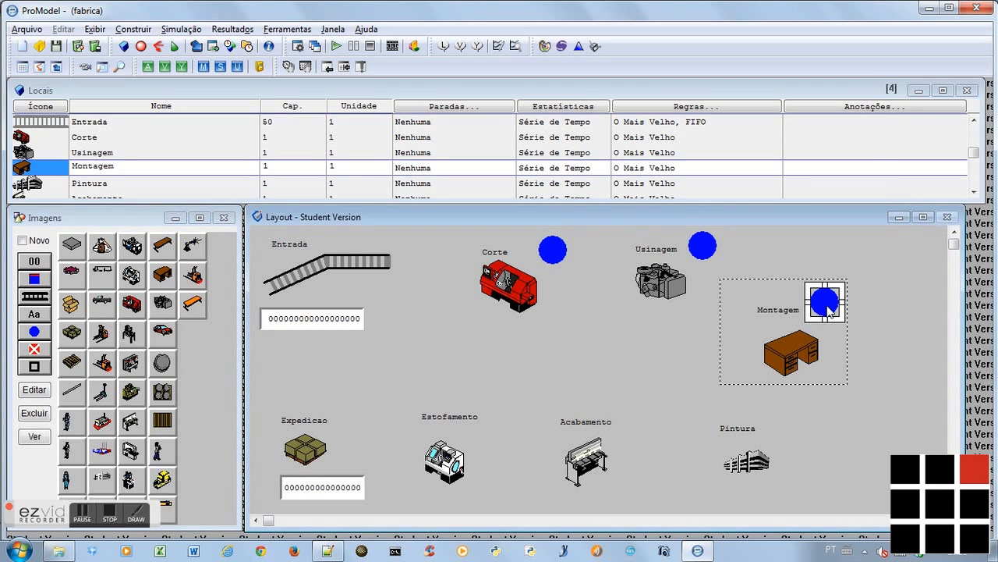
pyautogui.click(737, 460)
pyautogui.click(35, 332)
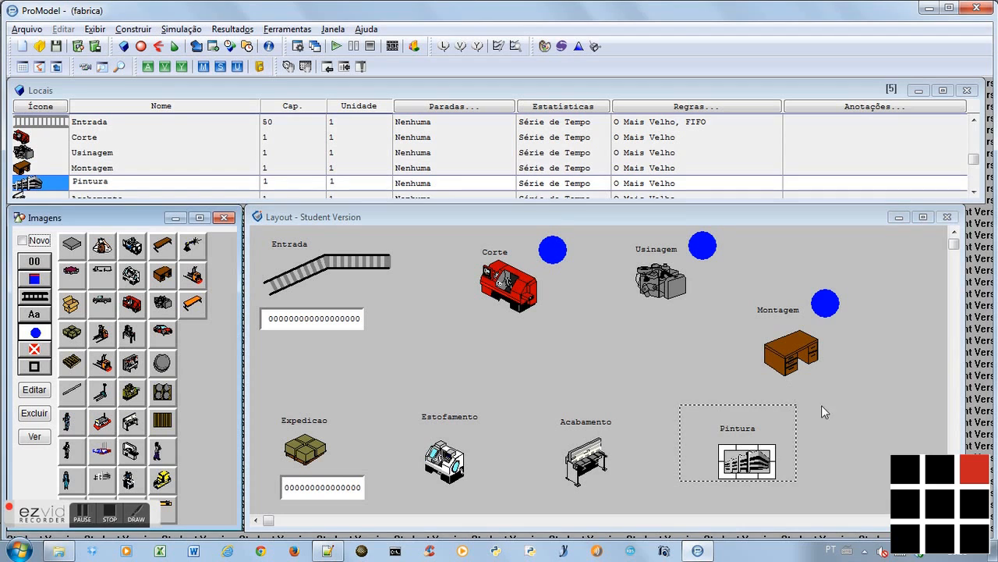
pyautogui.click(788, 414)
# Add blue status lights beside the name labels of the Acabamento and Estofamento locations
pyautogui.click(577, 467)
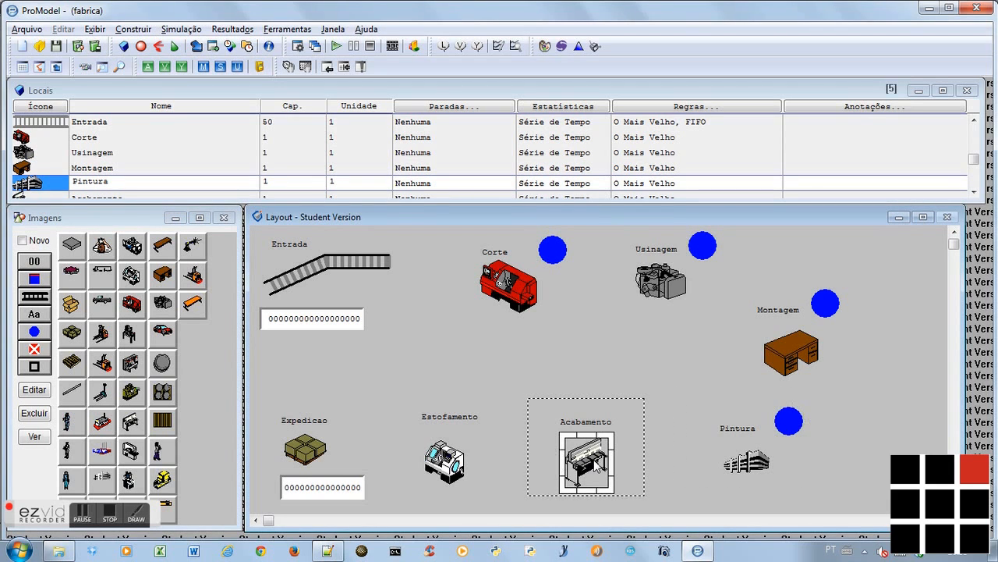
pyautogui.click(35, 331)
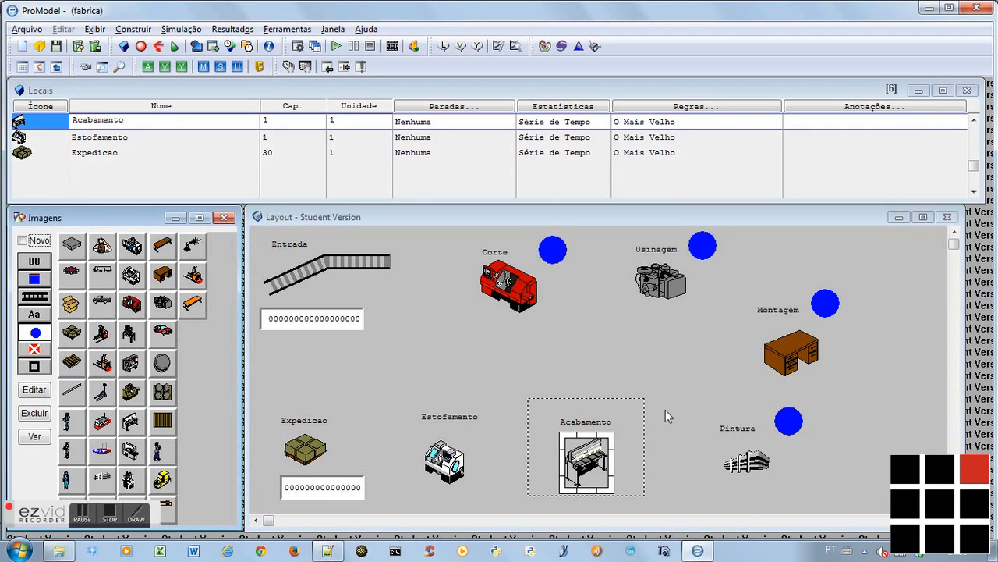
pyautogui.click(633, 407)
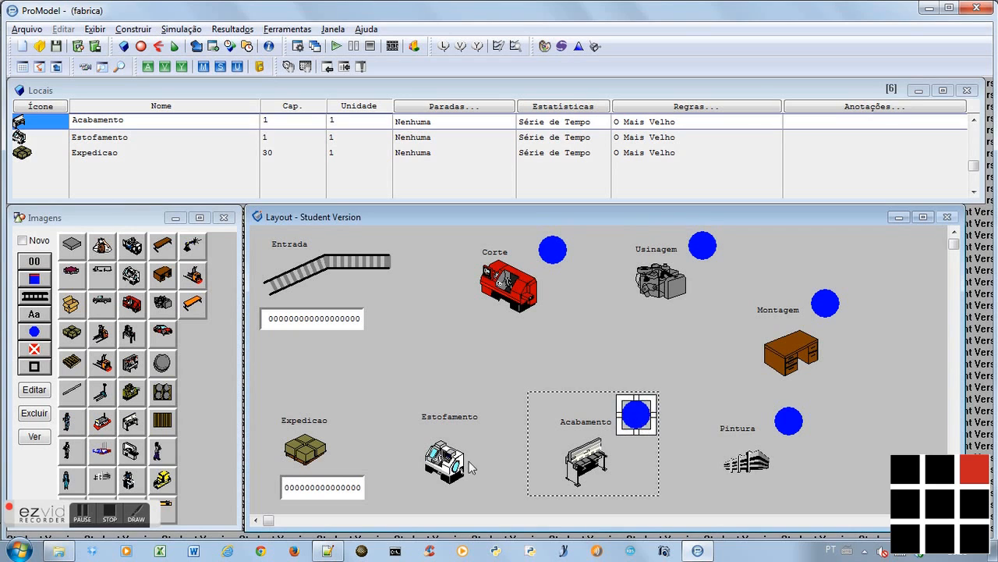
pyautogui.click(444, 460)
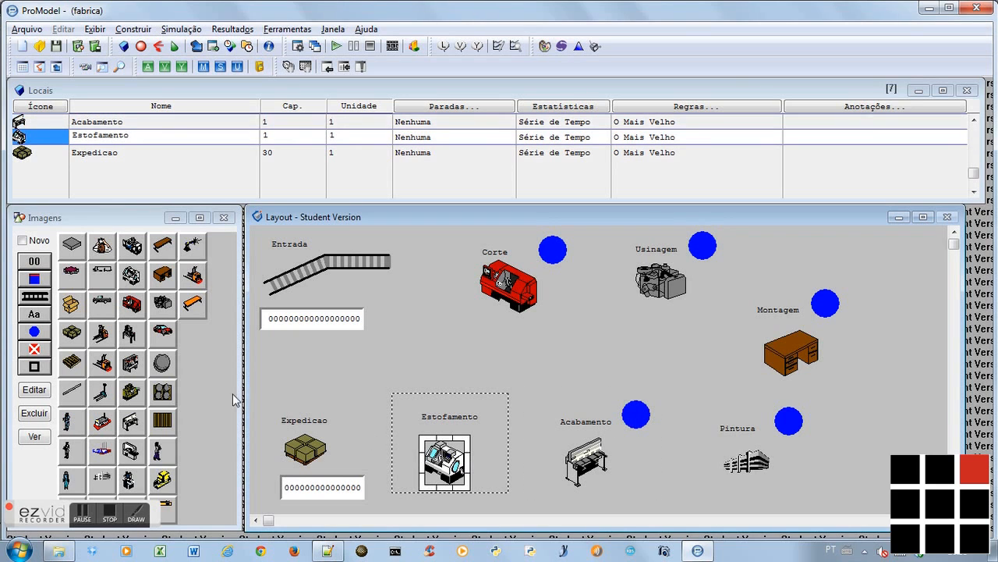
pyautogui.click(497, 406)
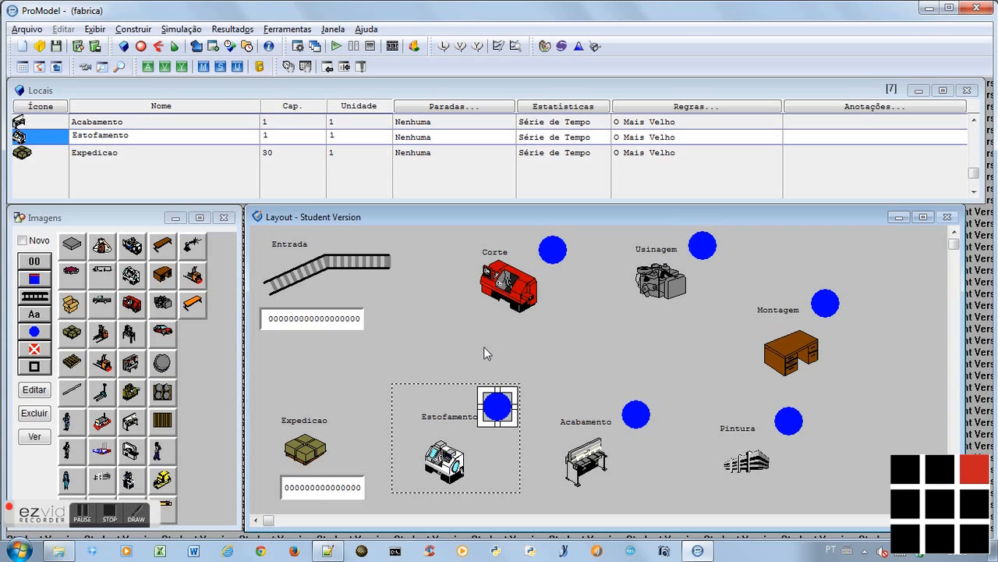
# Switch to the Notepad++ notes and review the remaining Criar Locais items up to the Criar Entidades section, returning to ProModel
pyautogui.hotkey('alt', 'Tab')
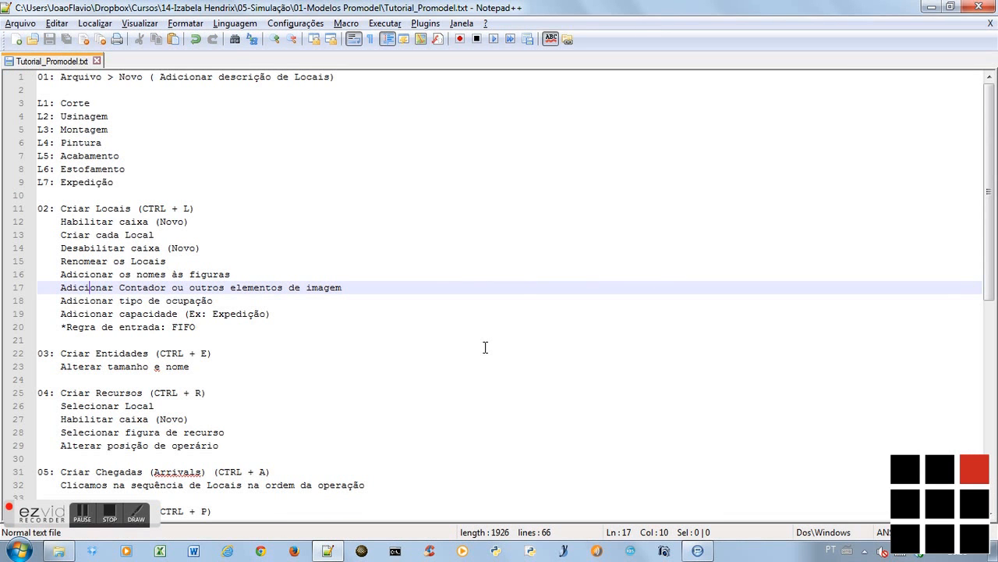
pyautogui.press('Down')
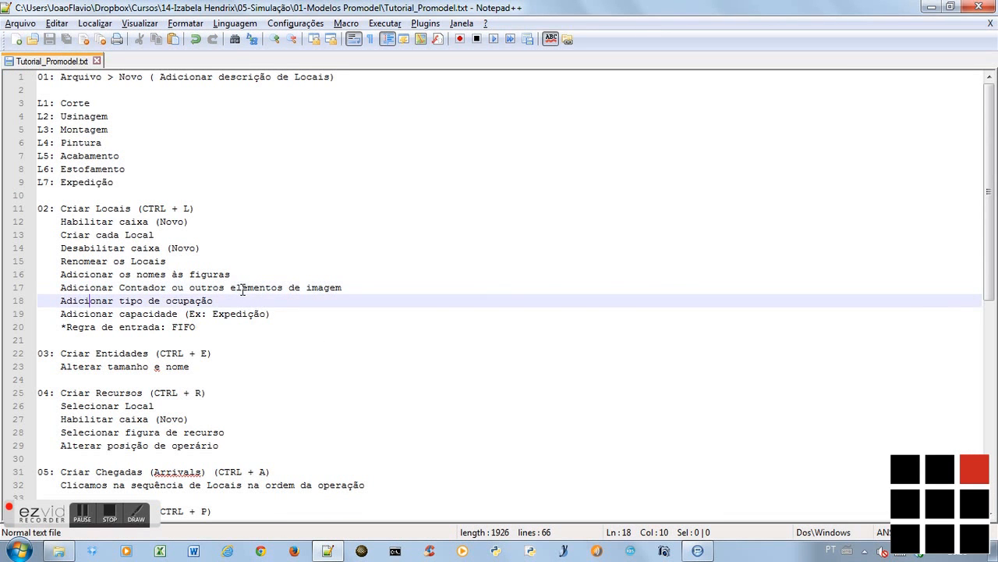
pyautogui.press('Down')
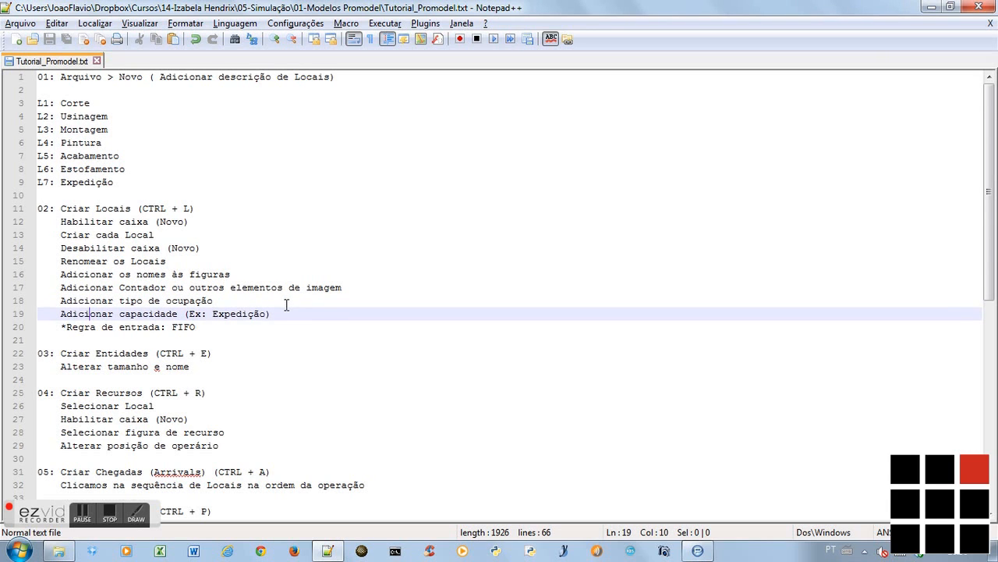
pyautogui.scroll(-3, 286, 304)
pyautogui.press('Down')
pyautogui.press('Down')
pyautogui.press('Down')
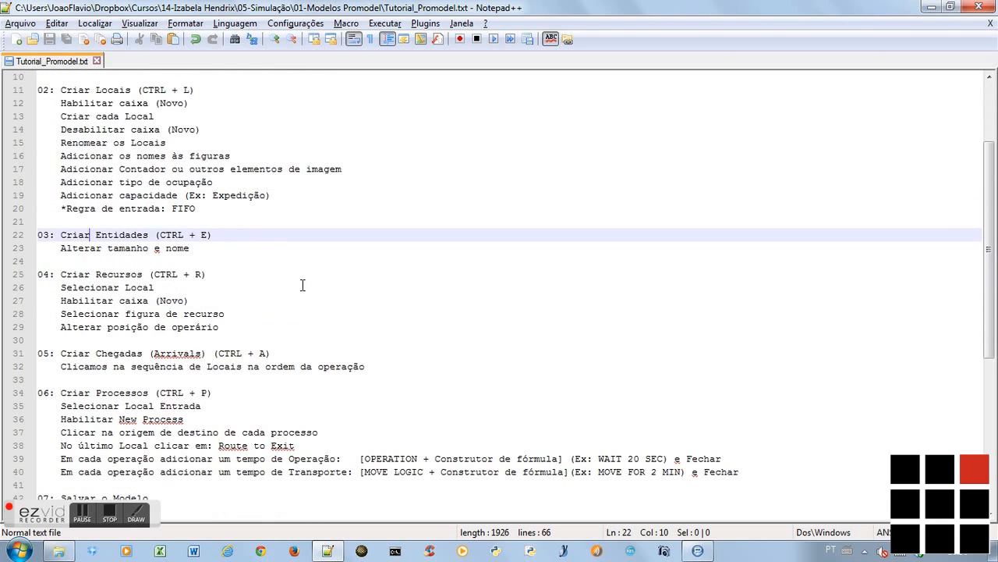
pyautogui.hotkey('alt', 'Tab')
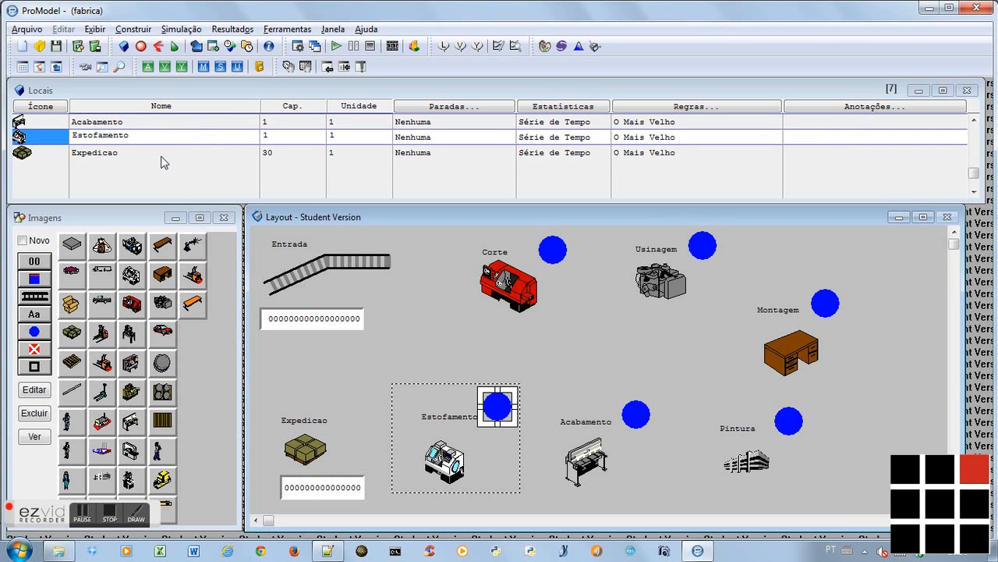
# Create a Mesa entity from the table graphic, enlarge its image, and move the graphics window clear of the entity table
pyautogui.hotkey('ctrl', 'e')
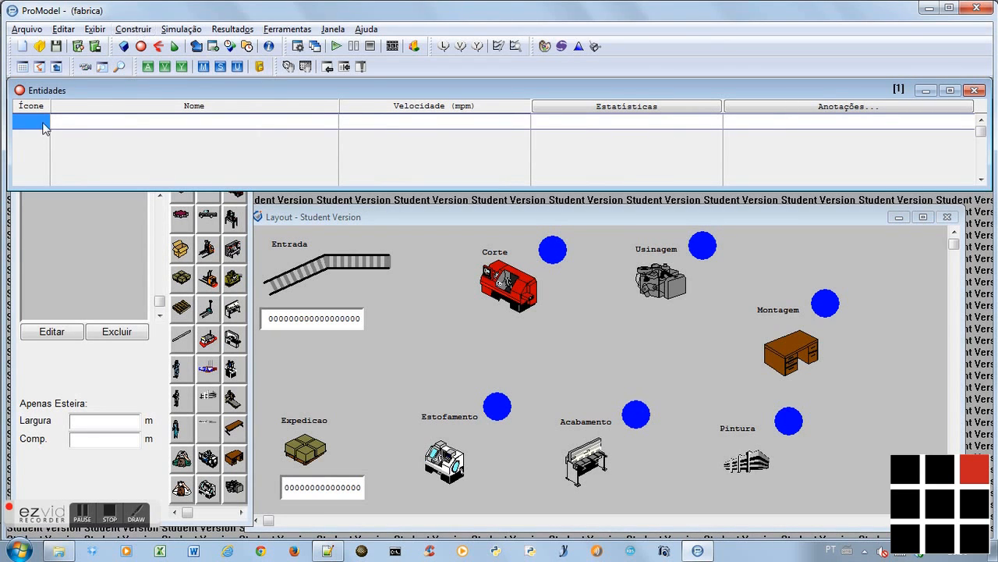
pyautogui.click(235, 428)
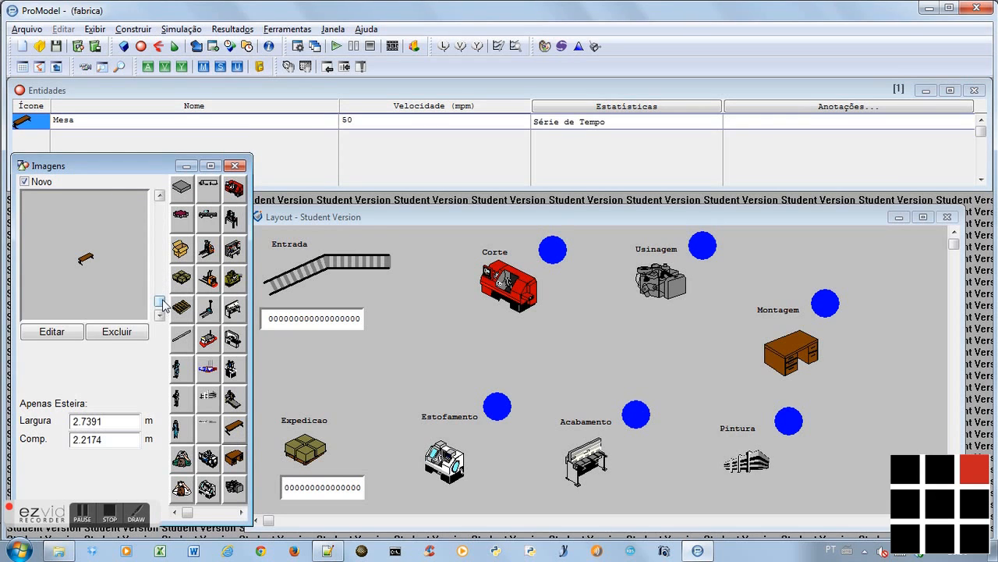
pyautogui.moveTo(163, 305); pyautogui.dragTo(164, 300)
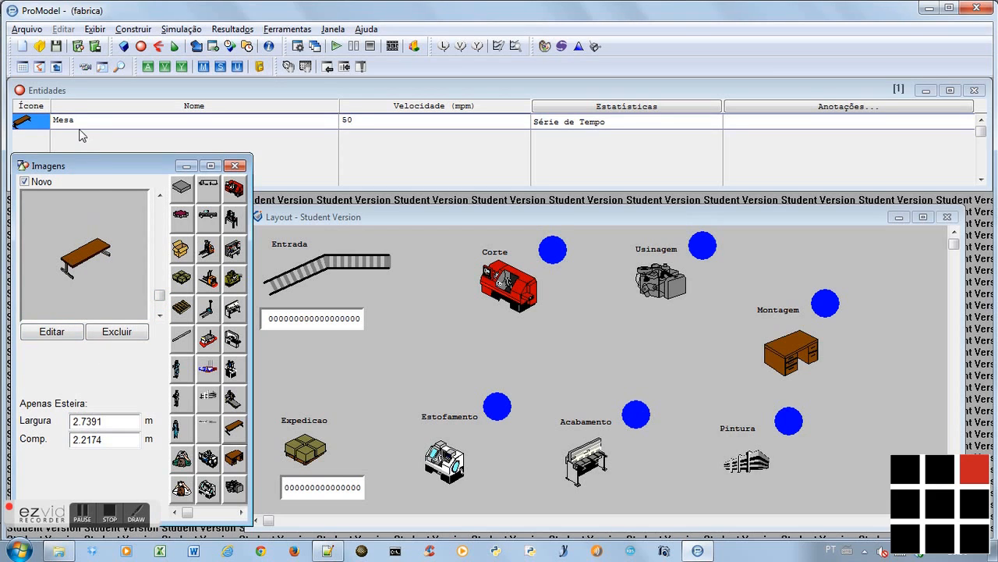
pyautogui.moveTo(90, 162); pyautogui.dragTo(82, 198)
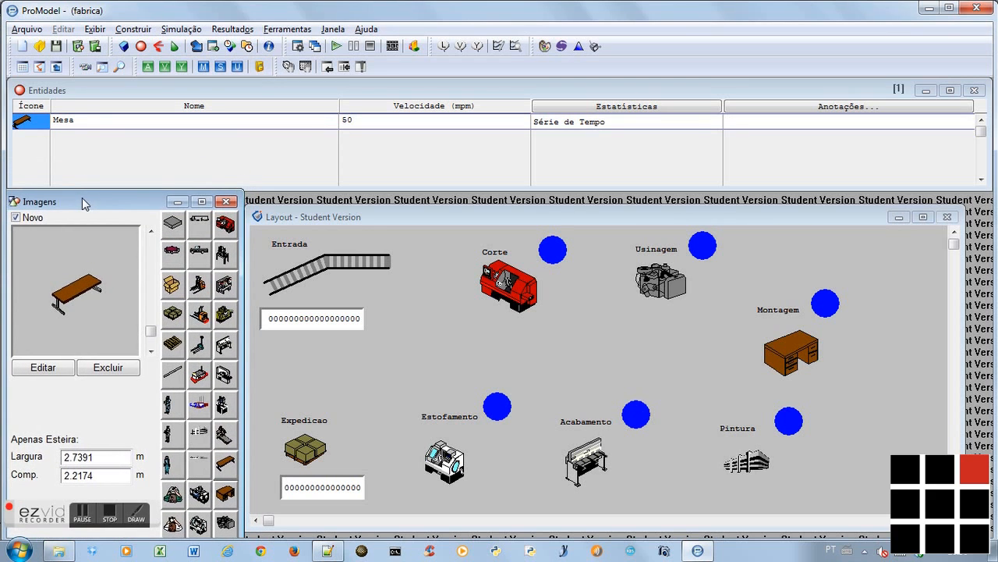
# Read the Criar Recursos and Criar Chegadas instructions in the Notepad++ notes and return to ProModel
pyautogui.hotkey('alt', 'Tab')
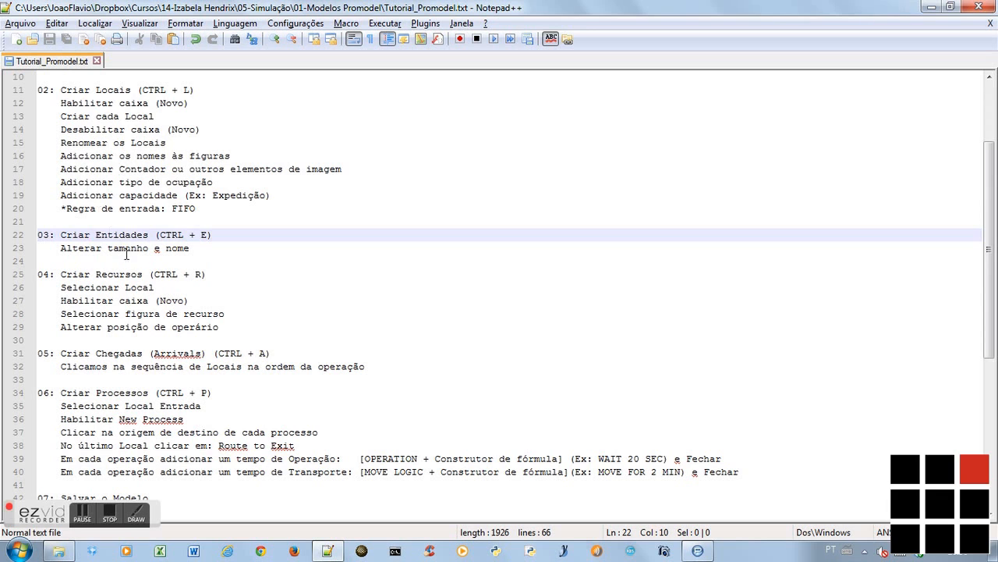
pyautogui.click(109, 275)
pyautogui.scroll(-2, 256, 284)
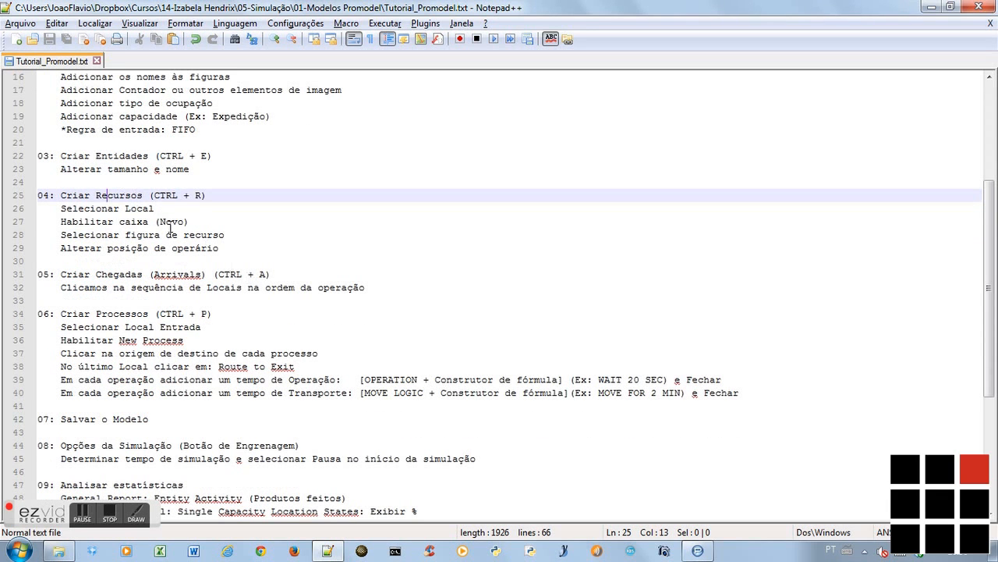
pyautogui.press('Down')
pyautogui.press('Down')
pyautogui.press('Down')
pyautogui.press('Down')
pyautogui.press('Down')
pyautogui.press('Down')
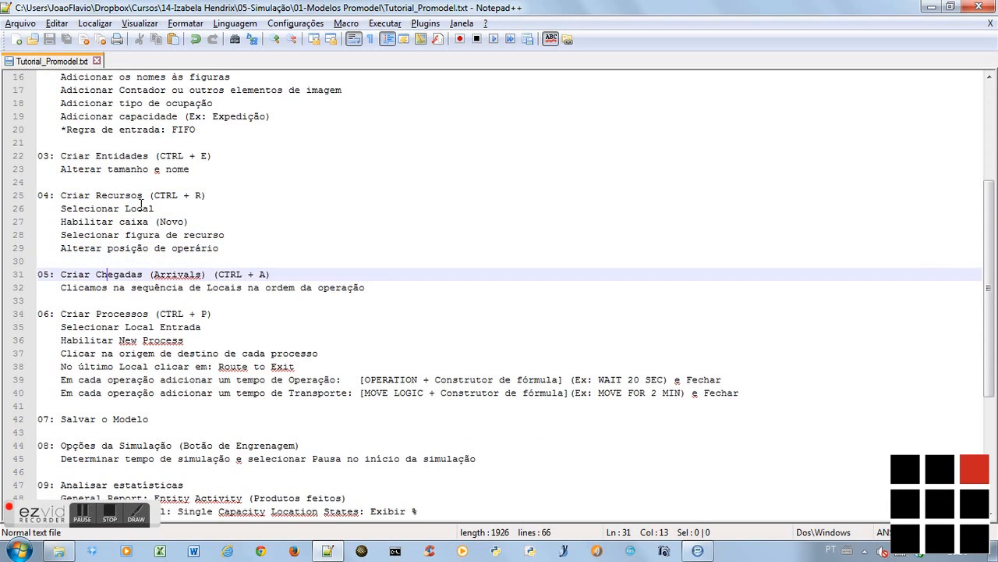
pyautogui.scroll(-1, 141, 205)
pyautogui.hotkey('alt', 'Tab')
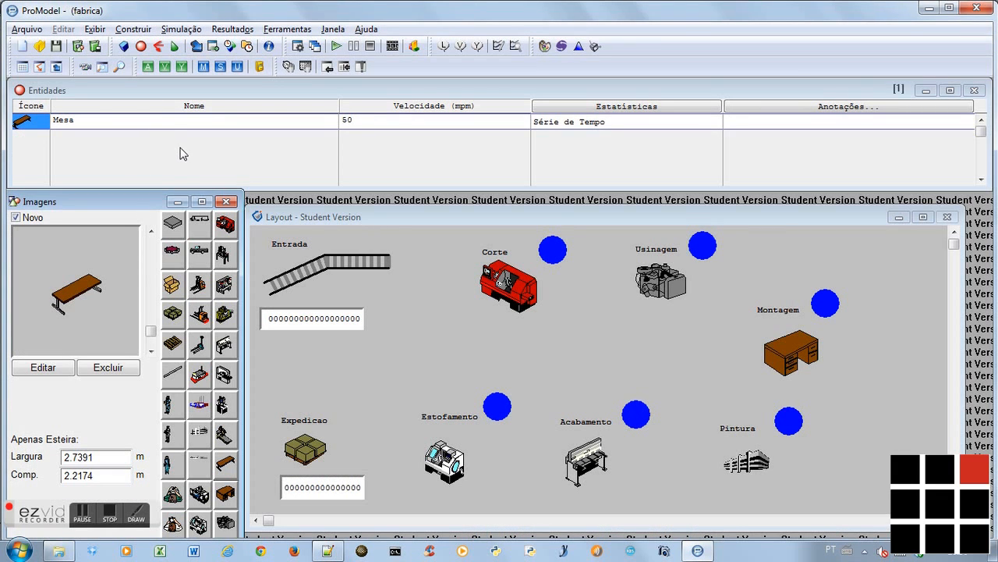
# Create an Inspetor resource from the inspector graphic with an adjusted image size, and check the next section of the notes
pyautogui.hotkey('ctrl', 'r')
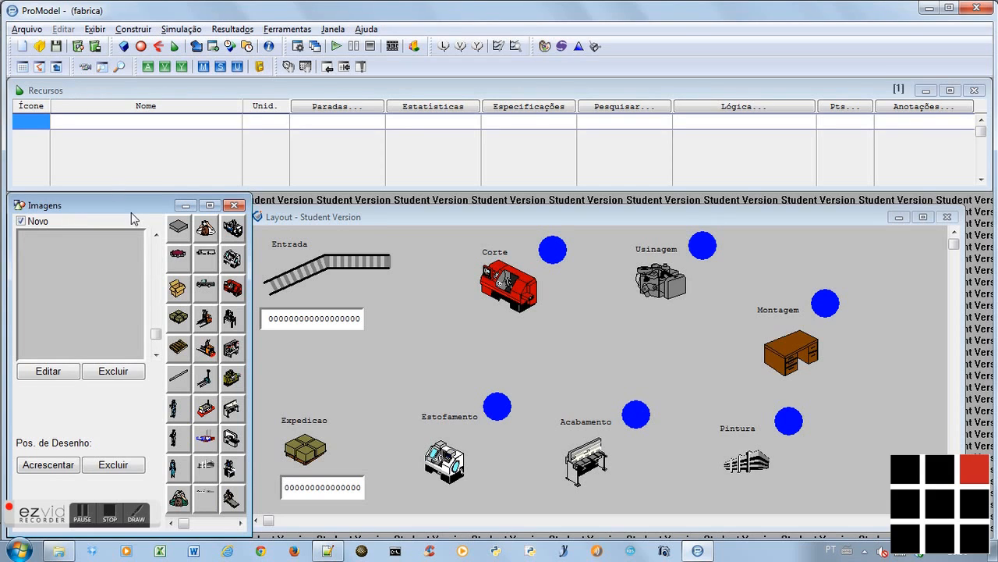
pyautogui.click(209, 229)
pyautogui.moveTo(156, 341); pyautogui.dragTo(156, 336)
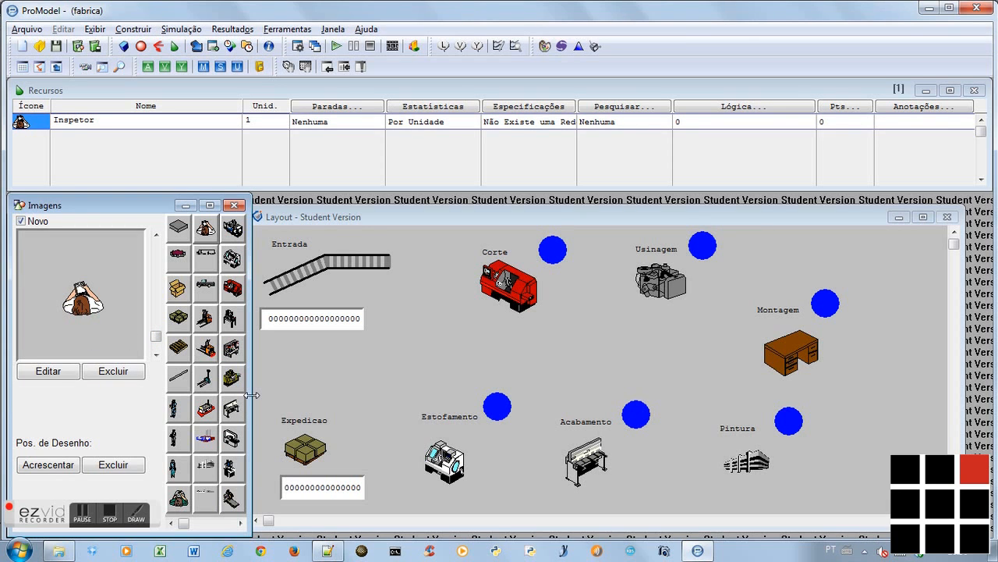
pyautogui.hotkey('alt', 'Tab')
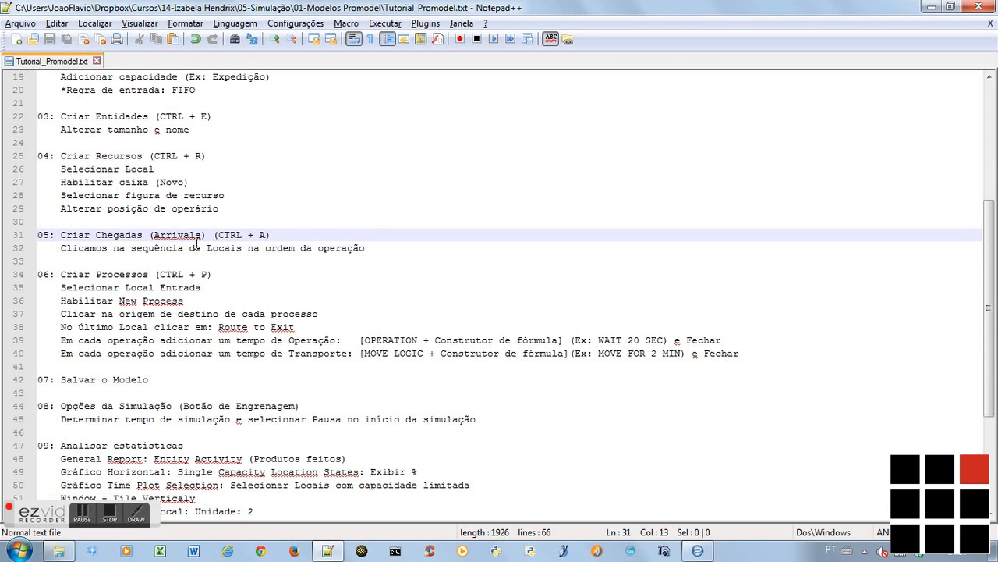
pyautogui.hotkey('alt', 'Tab')
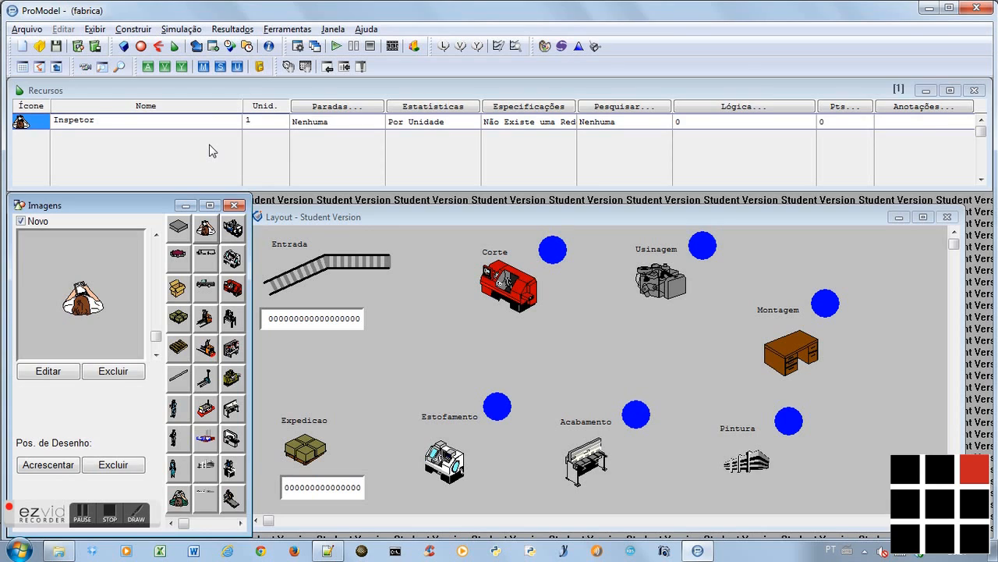
# Define Mesa arrivals at Entrada, Corte, Usinagem, Montagem, Pintura, Acabamento, Estofamento and Expedicao, in that order
pyautogui.hotkey('ctrl', 'a')
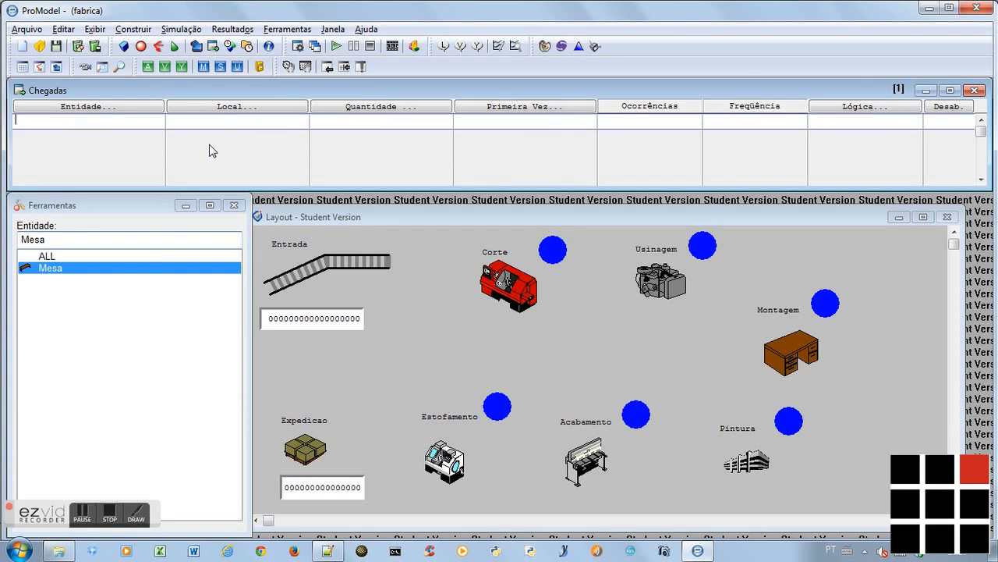
pyautogui.click(62, 271)
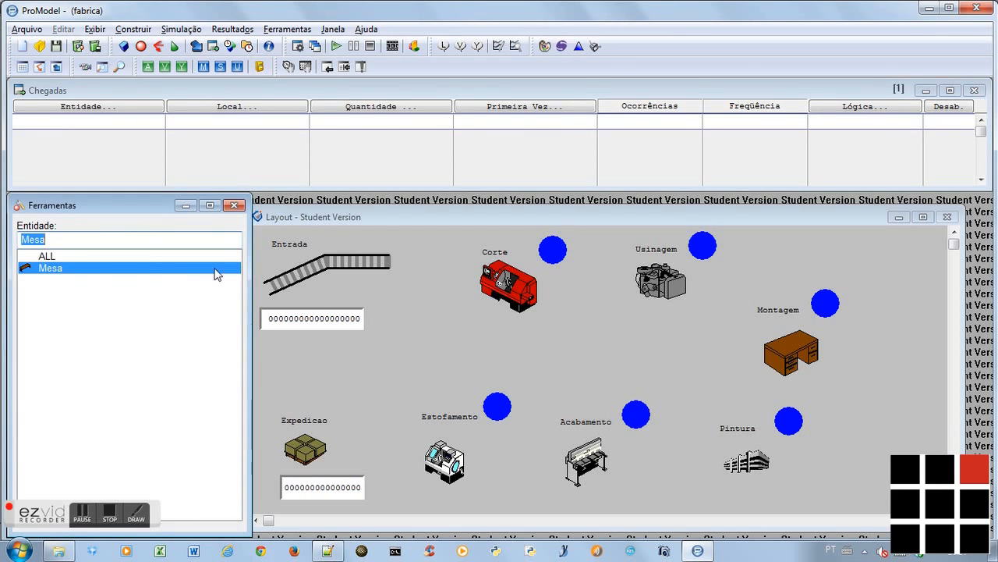
pyautogui.click(341, 263)
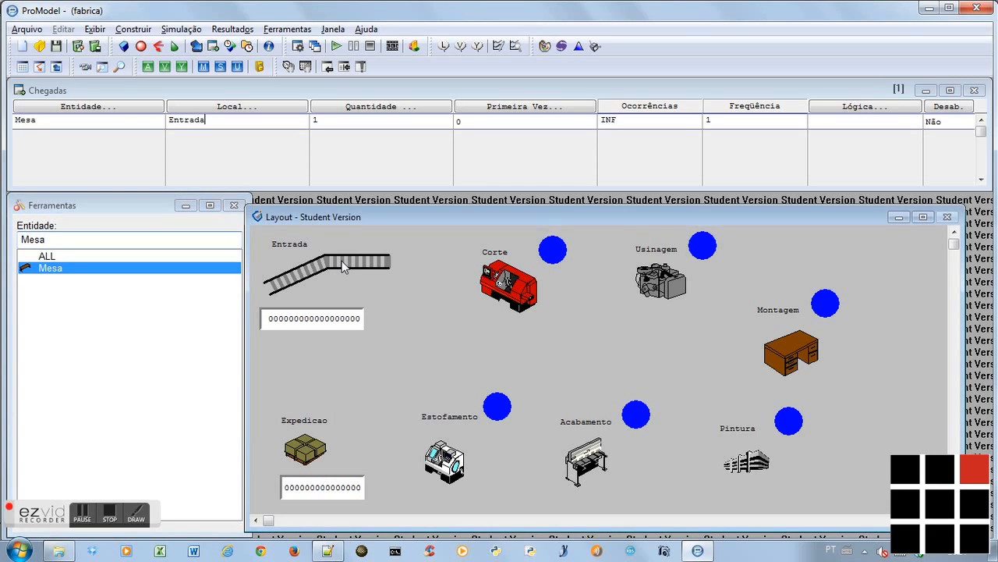
pyautogui.click(510, 284)
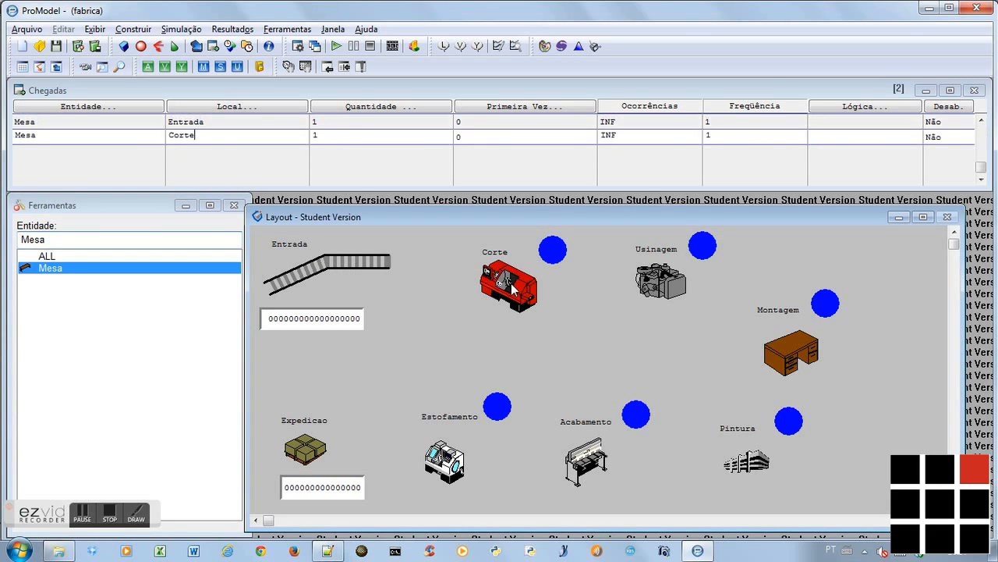
pyautogui.click(651, 290)
pyautogui.click(806, 345)
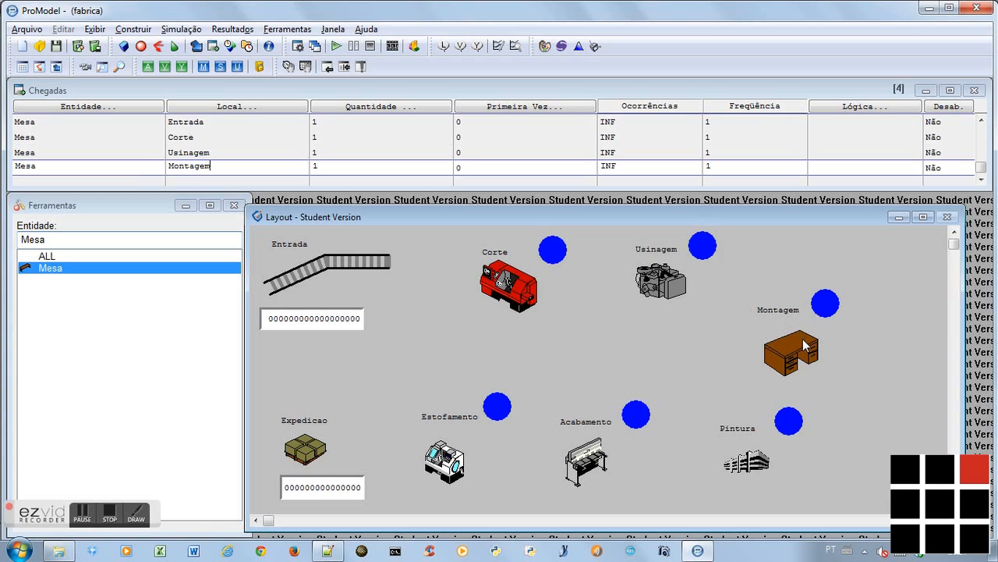
pyautogui.click(746, 466)
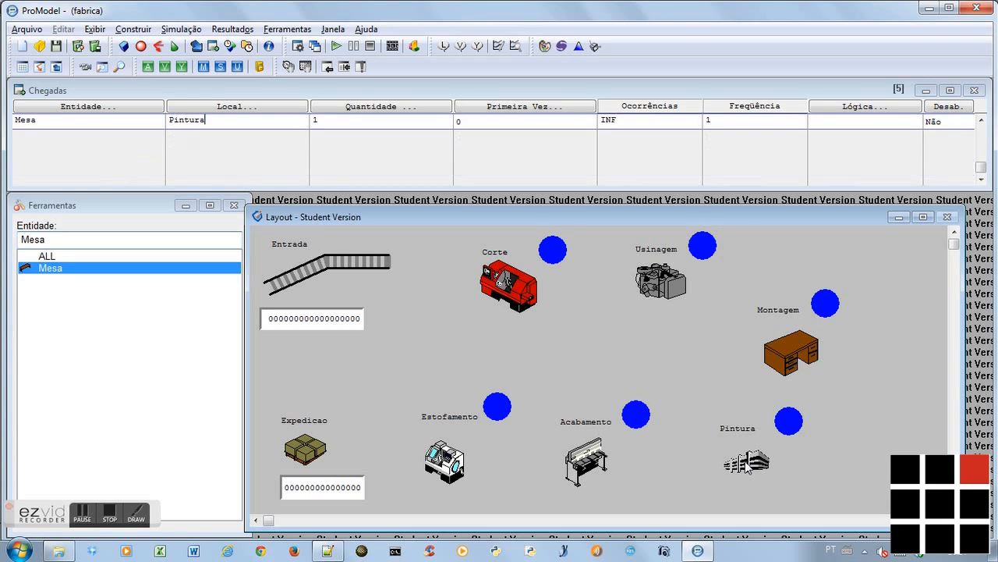
pyautogui.click(601, 463)
pyautogui.click(457, 465)
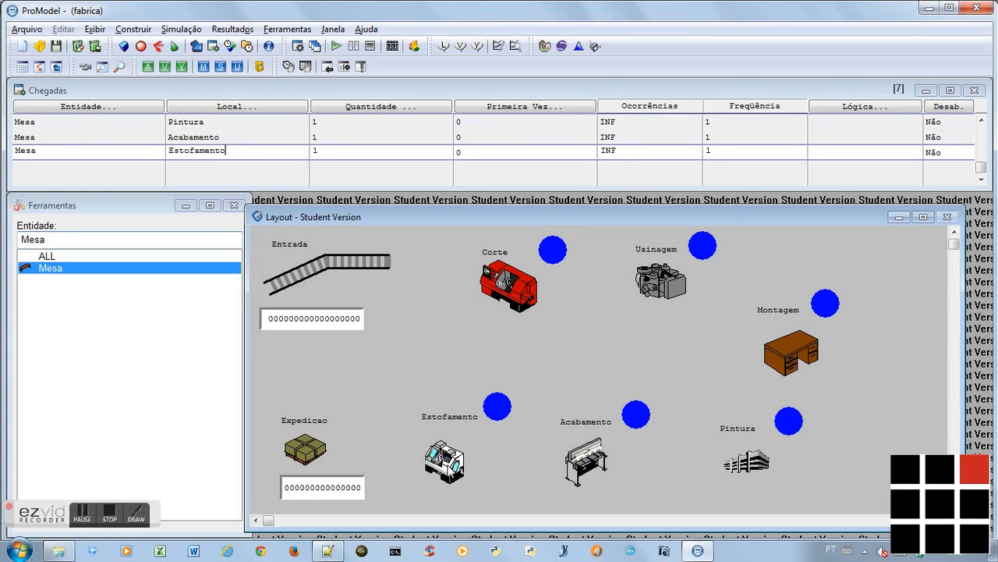
pyautogui.click(326, 455)
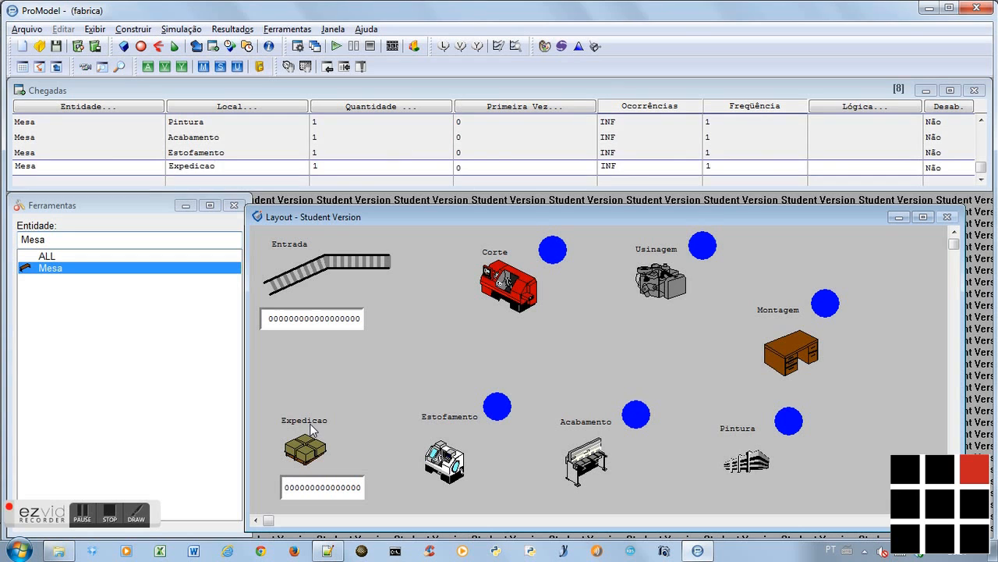
# Switch to the Notepad++ notes, read the first Criar Processos instructions, and return to ProModel
pyautogui.hotkey('alt', 'Tab')
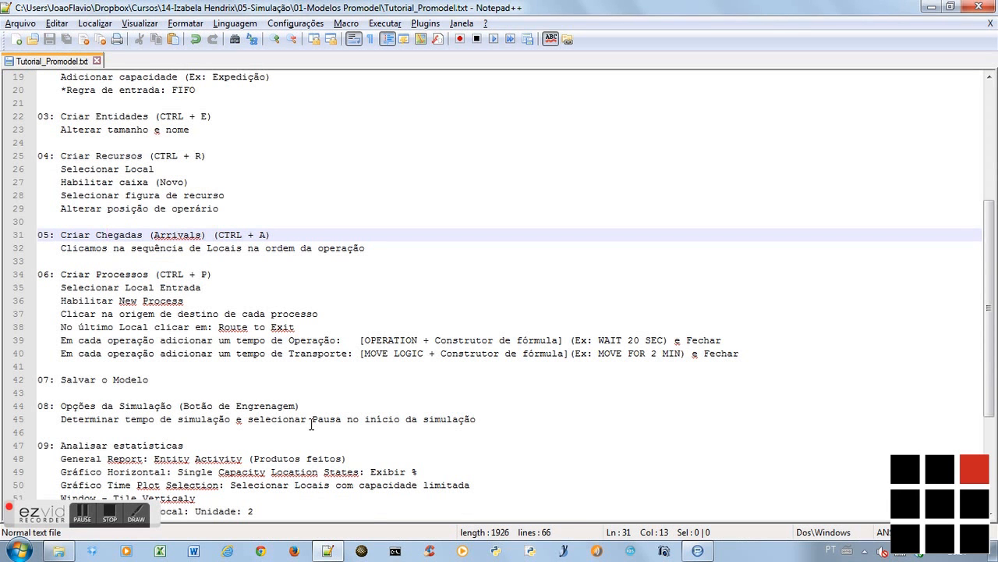
pyautogui.press('Down')
pyautogui.press('Down')
pyautogui.press('Down')
pyautogui.press('Down')
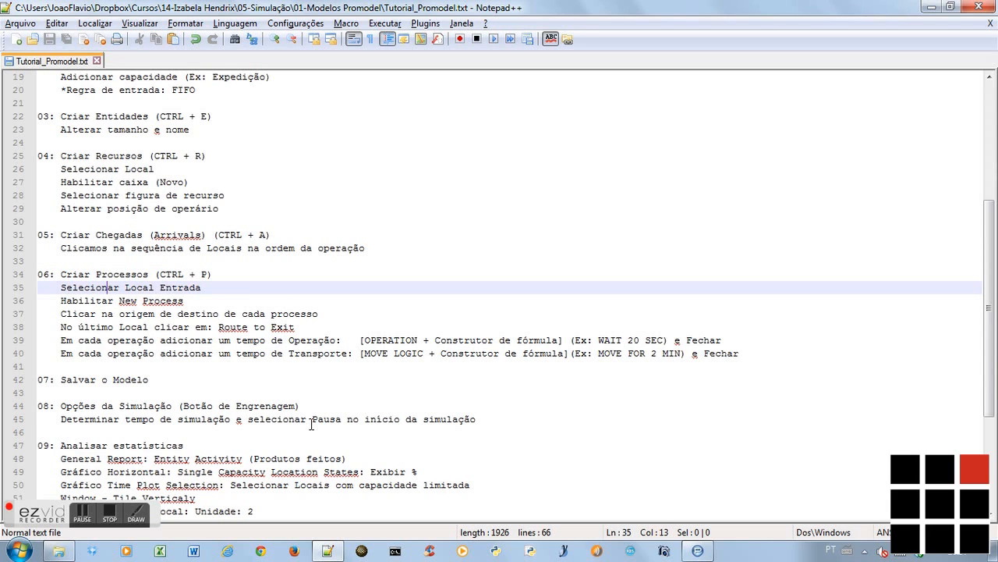
pyautogui.hotkey('alt', 'Tab')
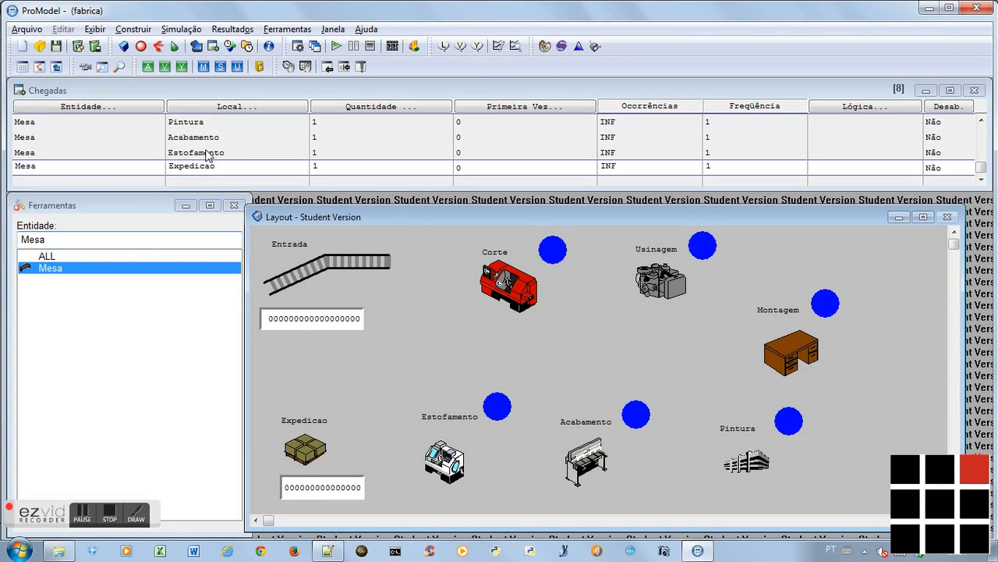
# Create a new process for the Mesa entity at Entrada and route it to Corte
pyautogui.hotkey('ctrl', 'p')
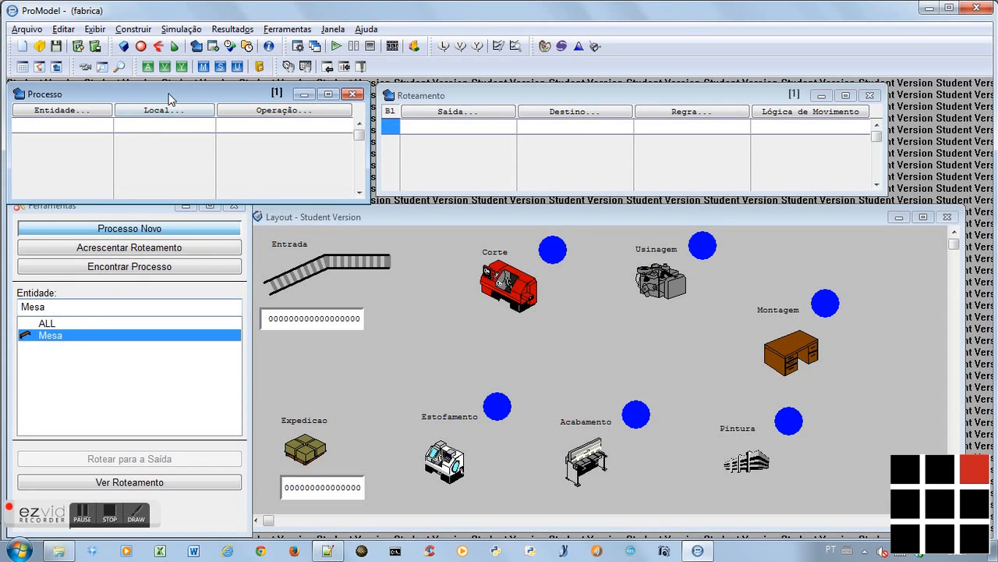
pyautogui.click(69, 337)
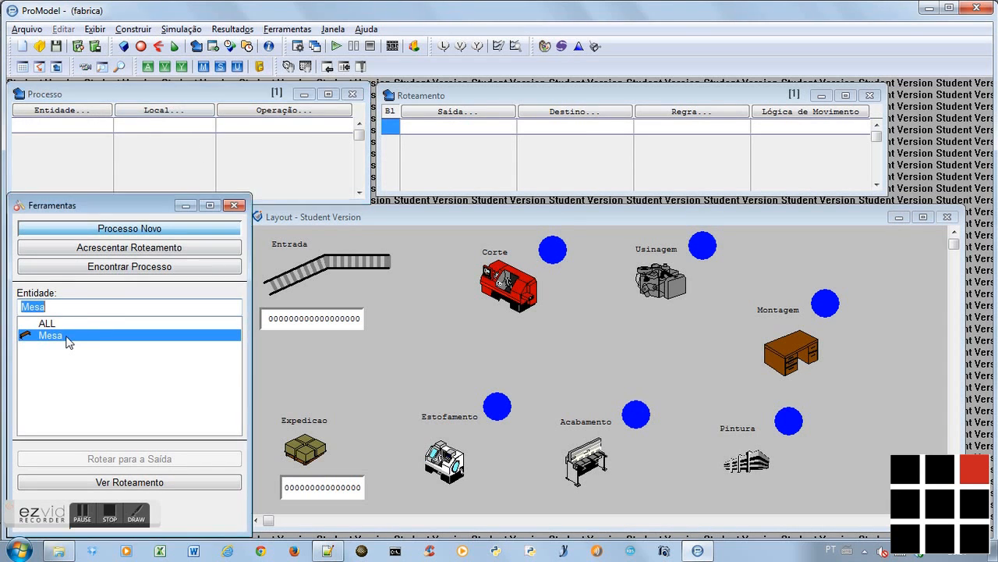
pyautogui.click(127, 230)
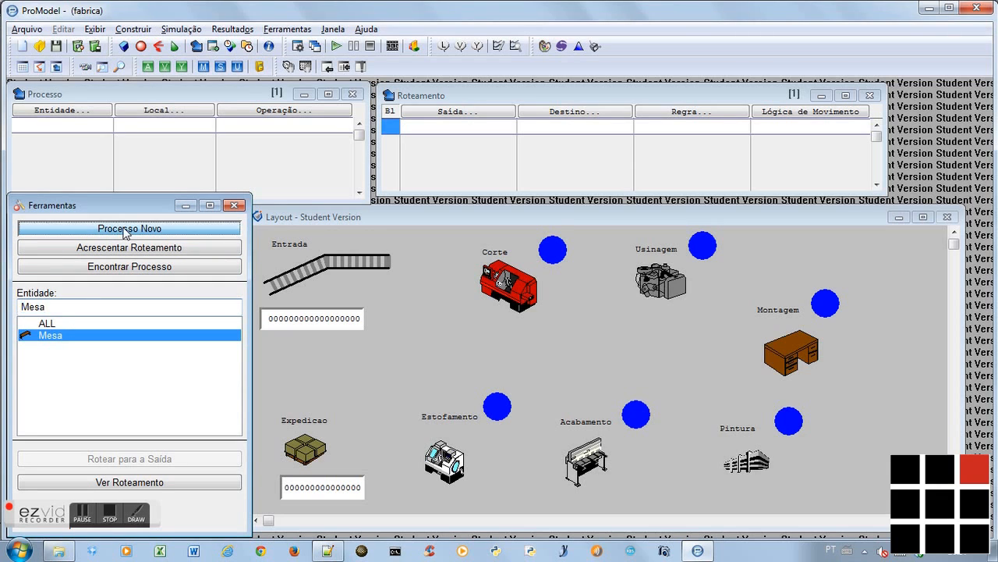
pyautogui.click(335, 262)
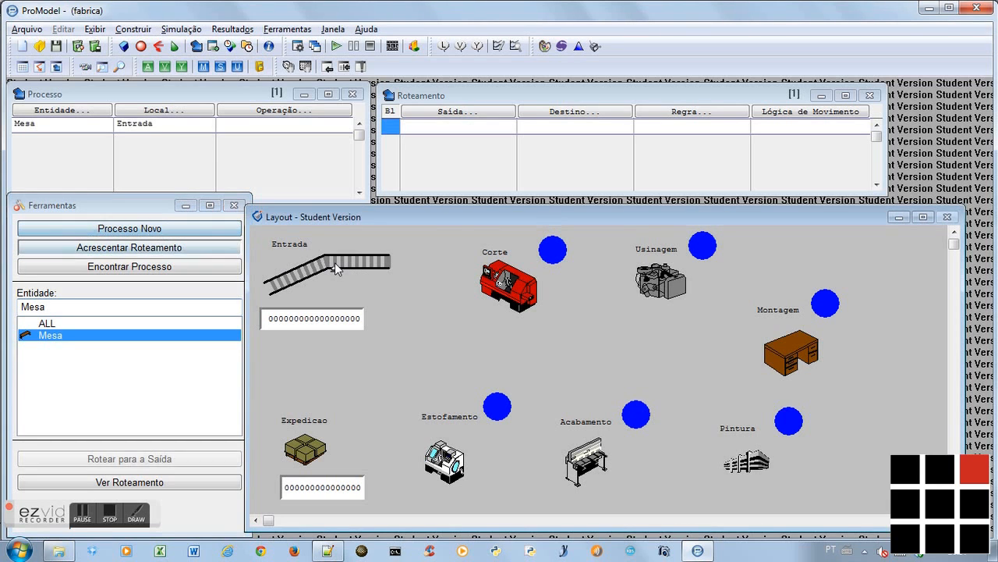
pyautogui.click(500, 278)
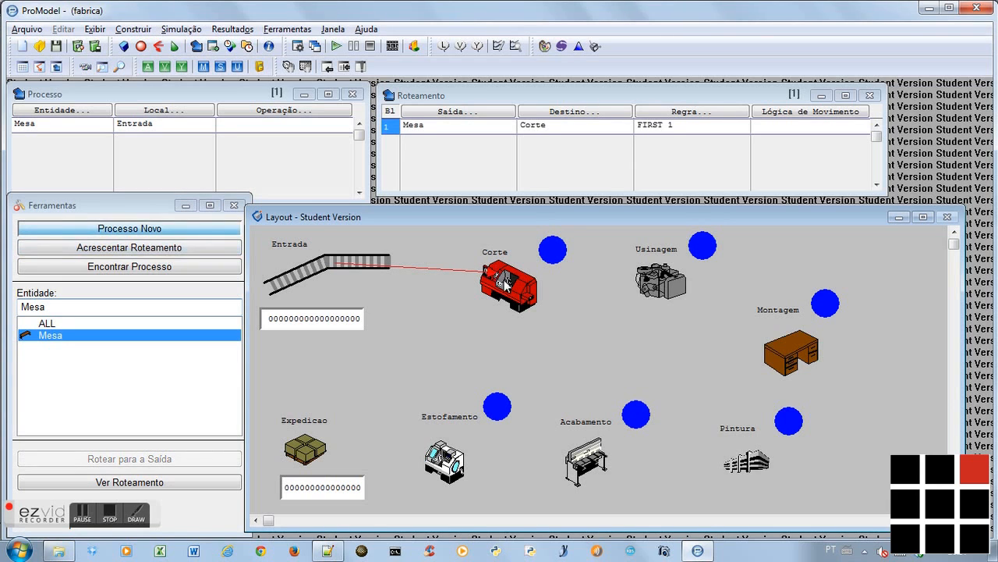
# Add Mesa processes routing Corte to Usinagem, Usinagem to Montagem, and Montagem to Pintura
pyautogui.click(519, 282)
pyautogui.click(655, 285)
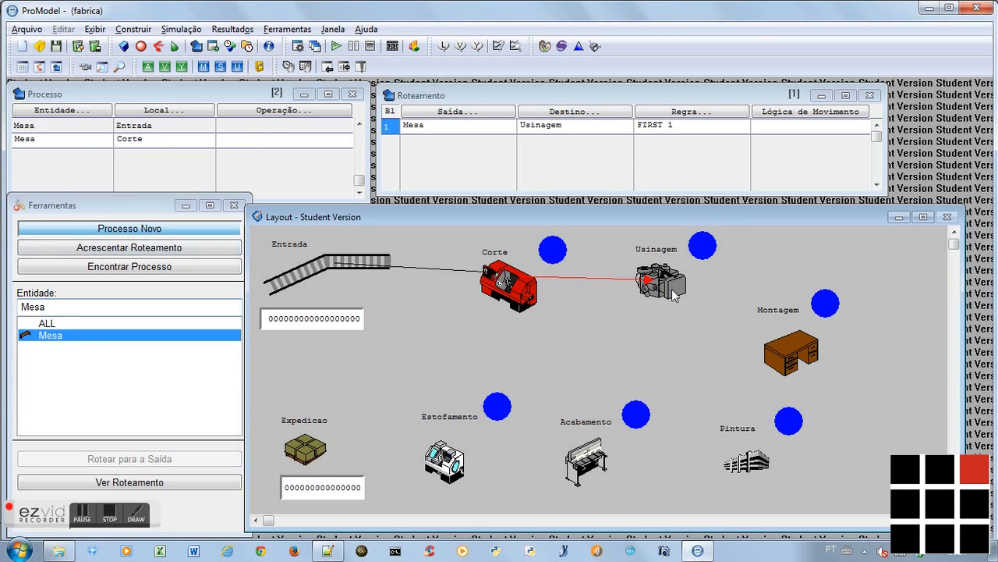
pyautogui.click(677, 290)
pyautogui.click(786, 343)
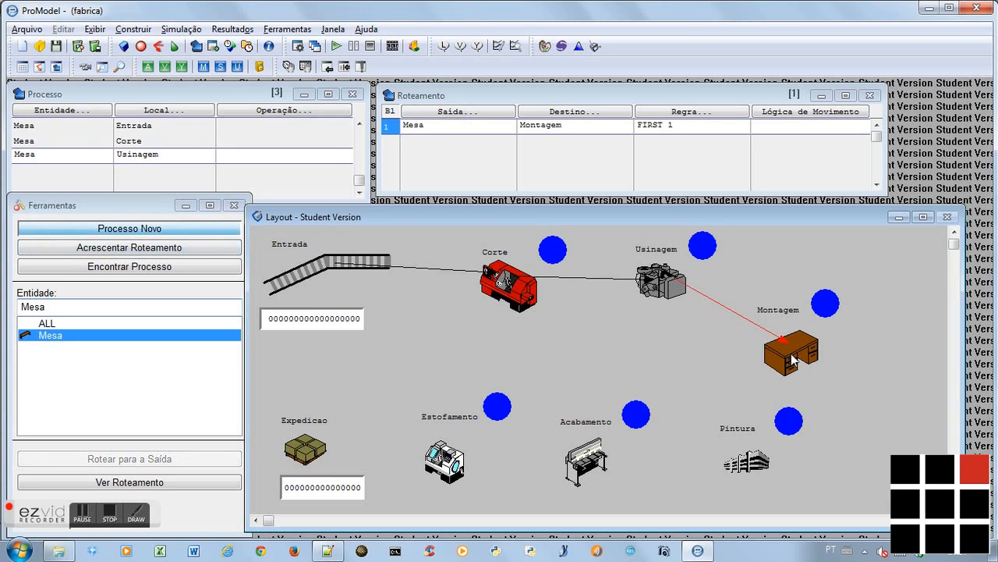
pyautogui.click(793, 360)
pyautogui.click(751, 465)
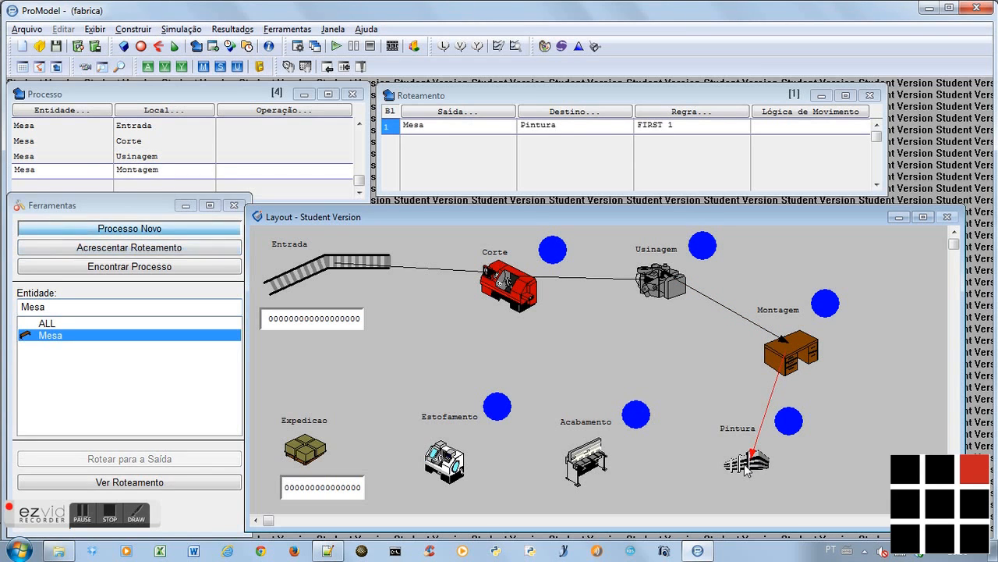
# Continue the Mesa process chain from Pintura through Acabamento and Estofamento to Expedicao, and route Expedicao to the exit
pyautogui.click(747, 470)
pyautogui.click(604, 465)
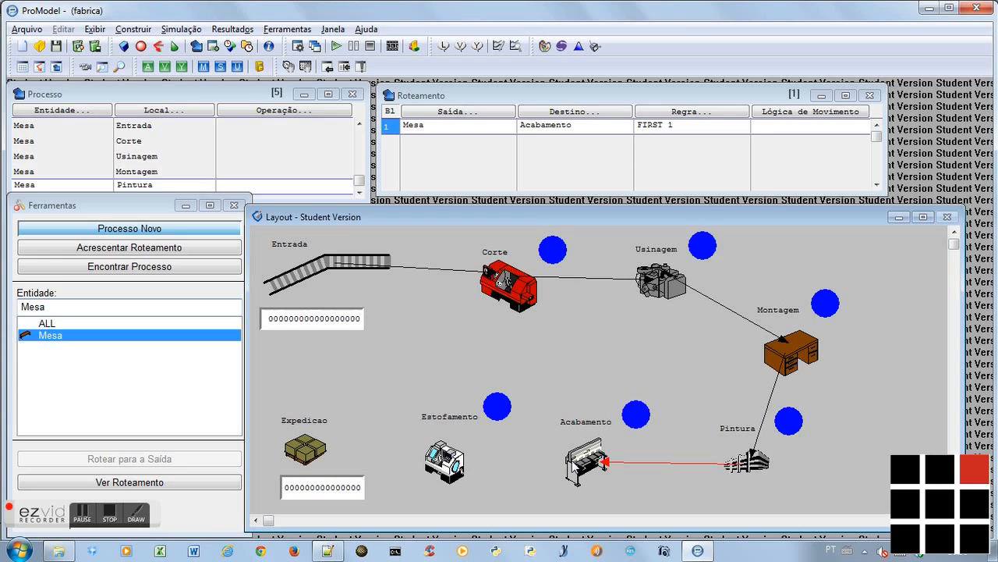
pyautogui.click(579, 466)
pyautogui.click(457, 463)
pyautogui.click(456, 464)
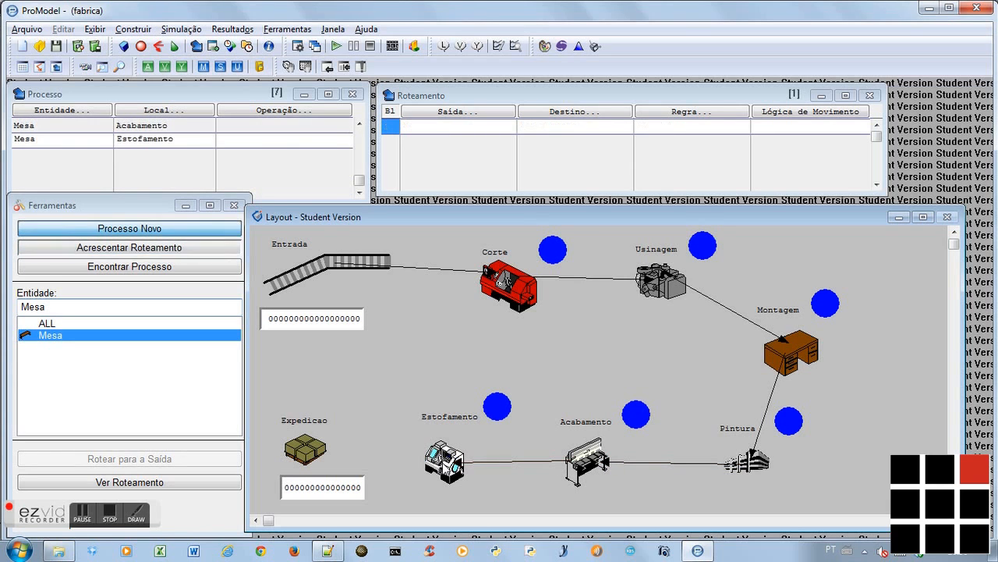
pyautogui.click(306, 453)
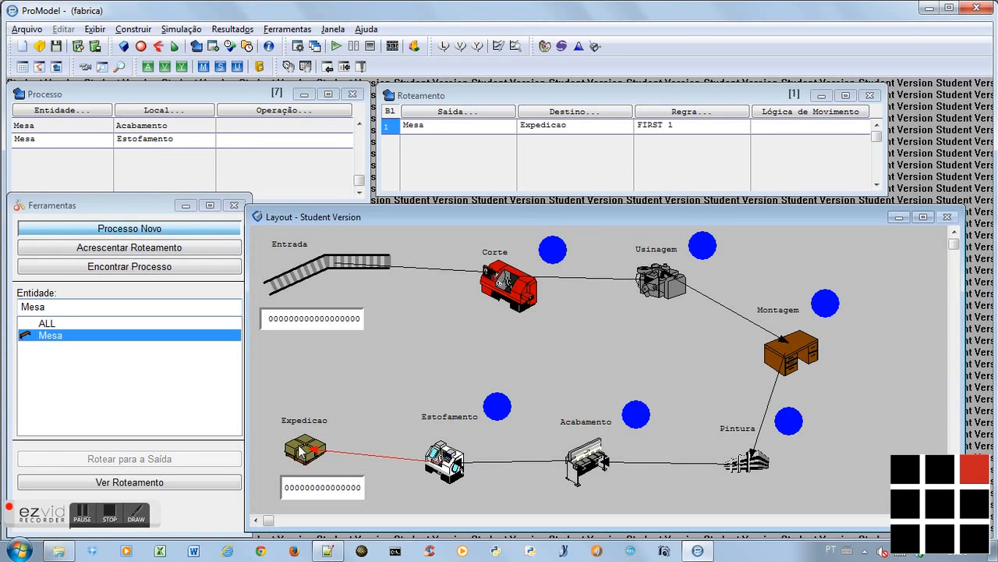
pyautogui.click(300, 451)
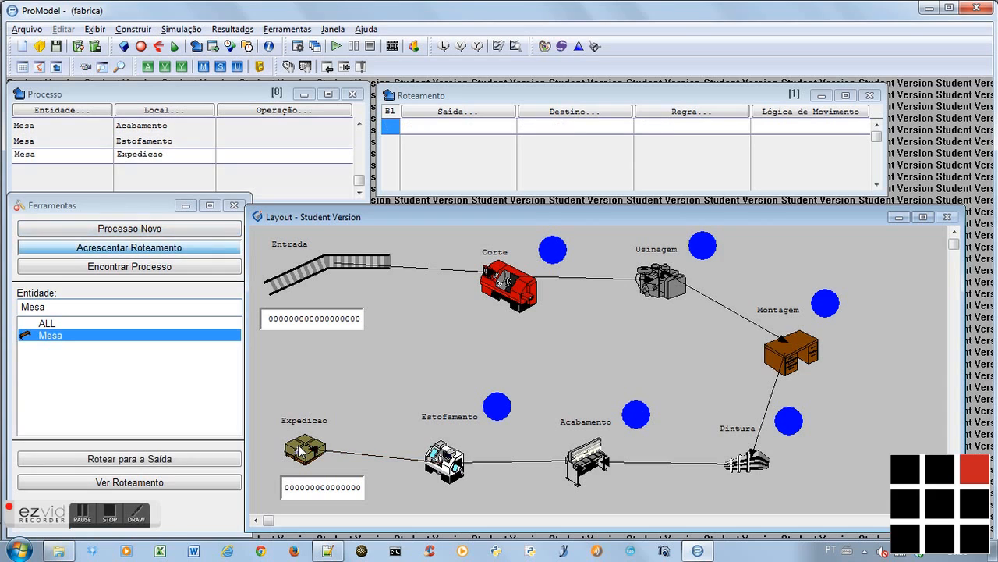
pyautogui.click(178, 459)
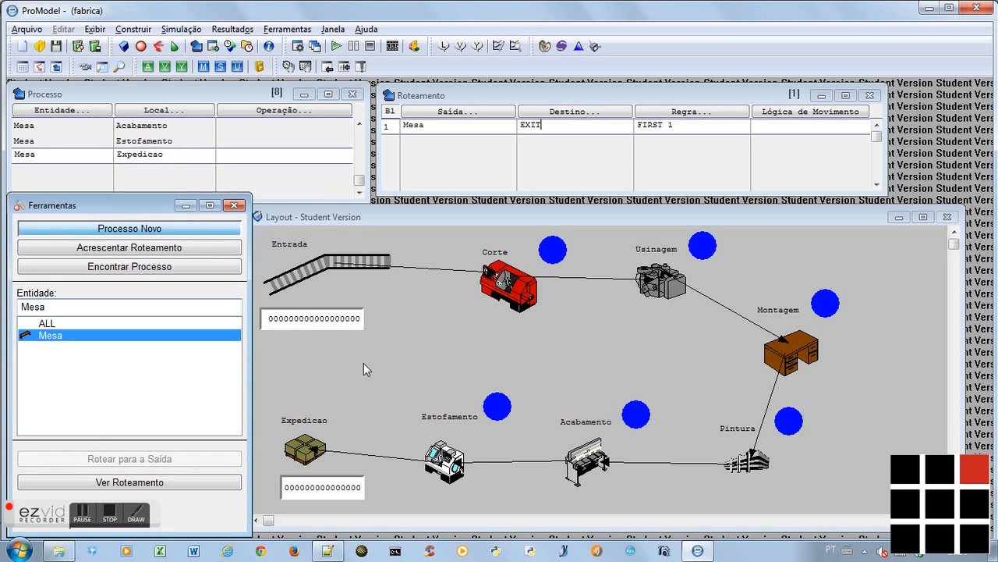
# Switch to the Notepad++ notes, read the remaining Criar Processos lines down to the operation time, and return to ProModel
pyautogui.hotkey('alt', 'Tab')
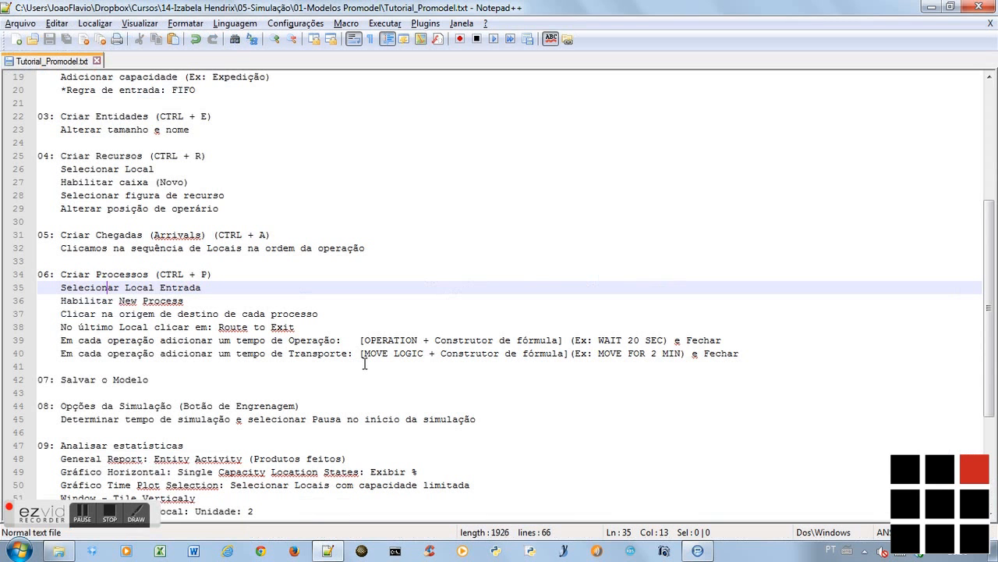
pyautogui.press('Down')
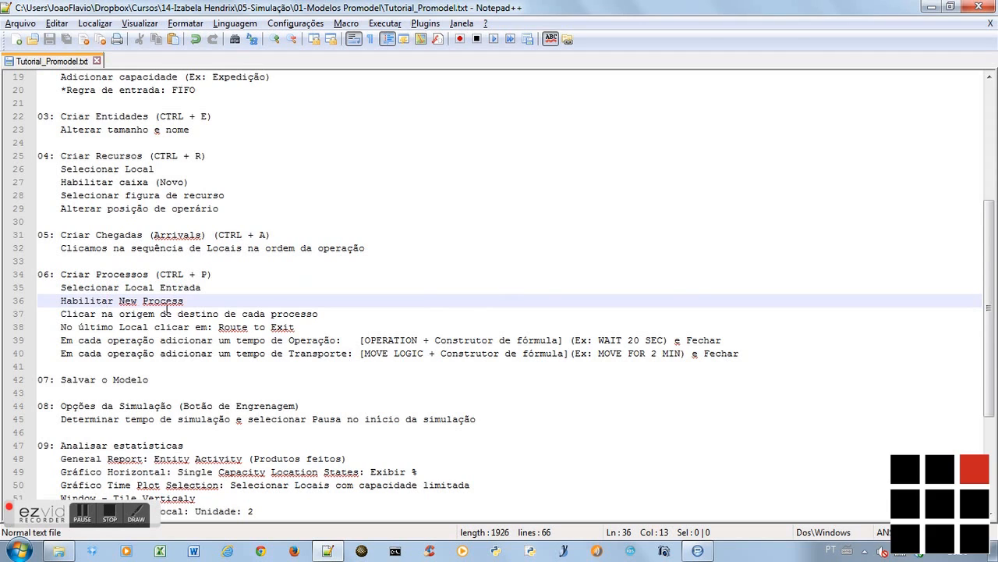
pyautogui.press('Down')
pyautogui.press('Down')
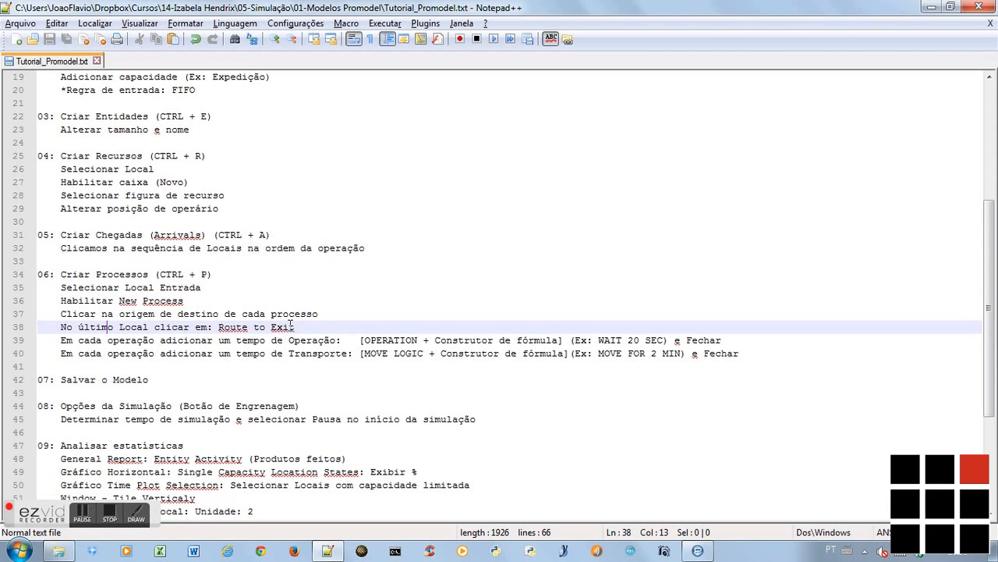
pyautogui.press('Down')
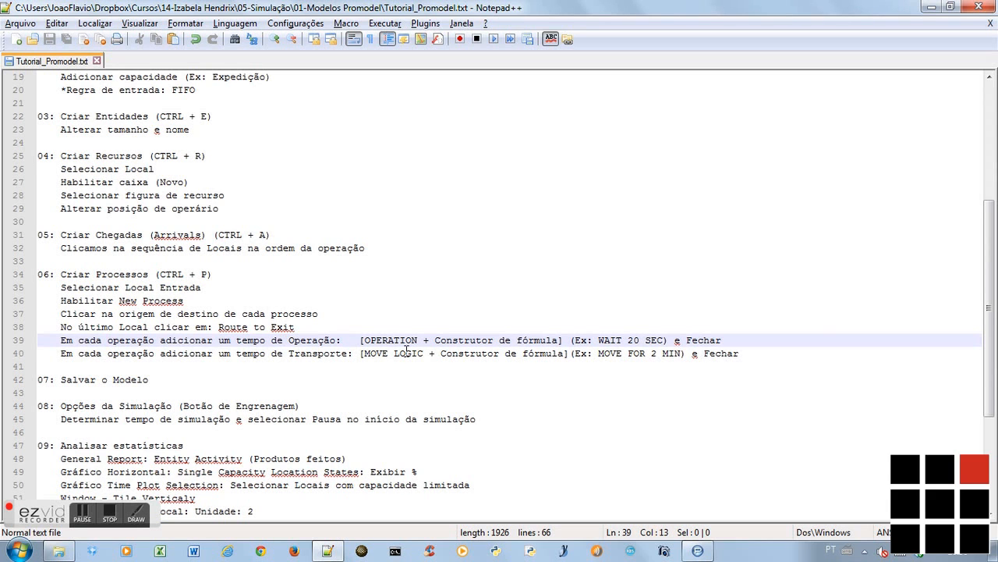
pyautogui.hotkey('alt', 'Tab')
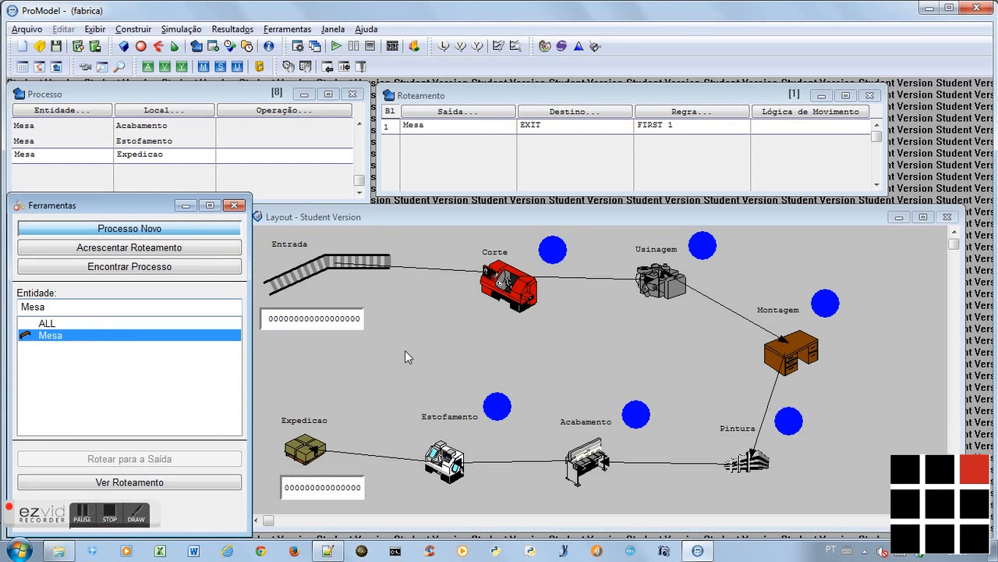
# Build the operation logic WAIT 20 MIN for the Mesa process at Entrada with the logic builder
pyautogui.click(268, 164)
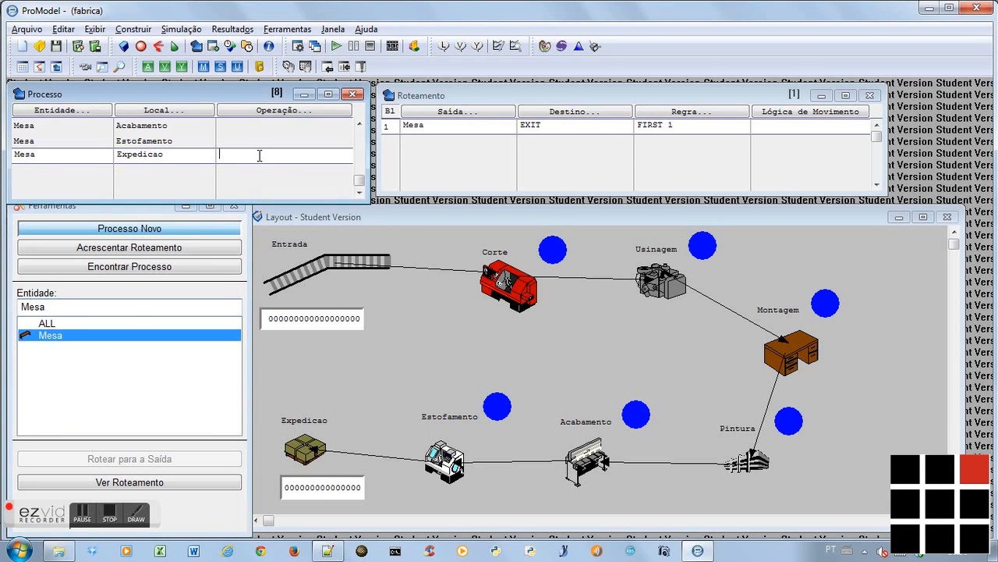
pyautogui.scroll(7, 258, 155)
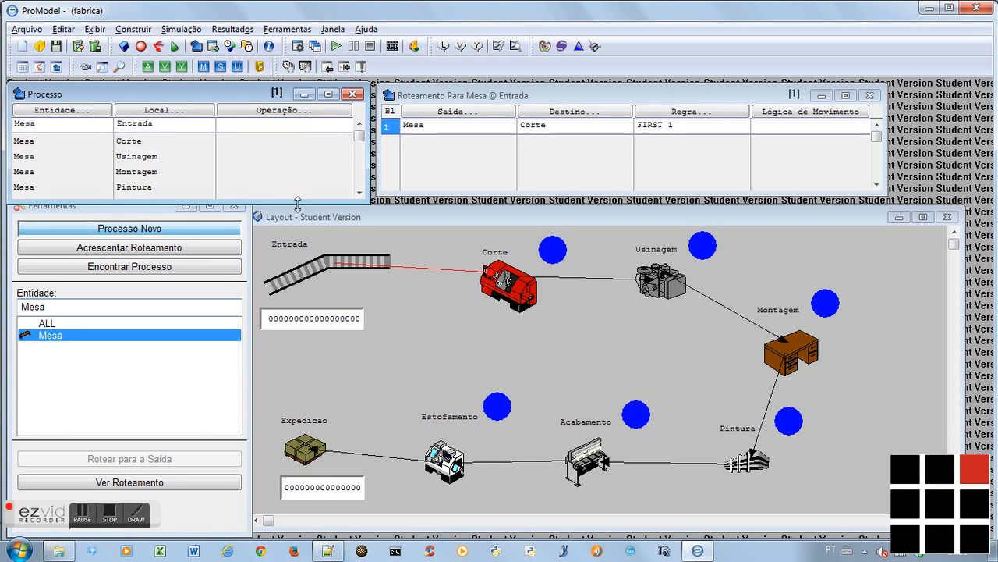
pyautogui.click(258, 111)
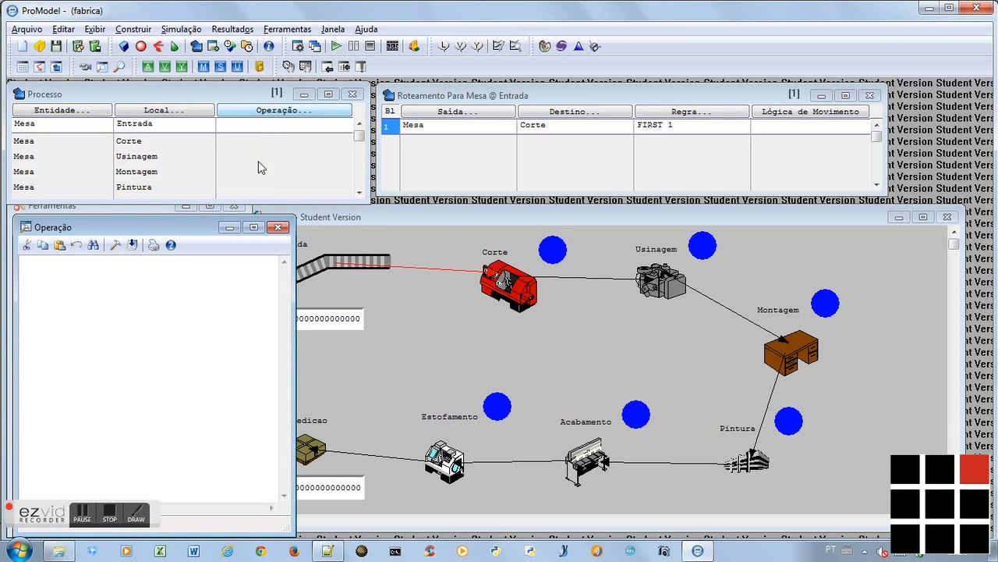
pyautogui.click(114, 245)
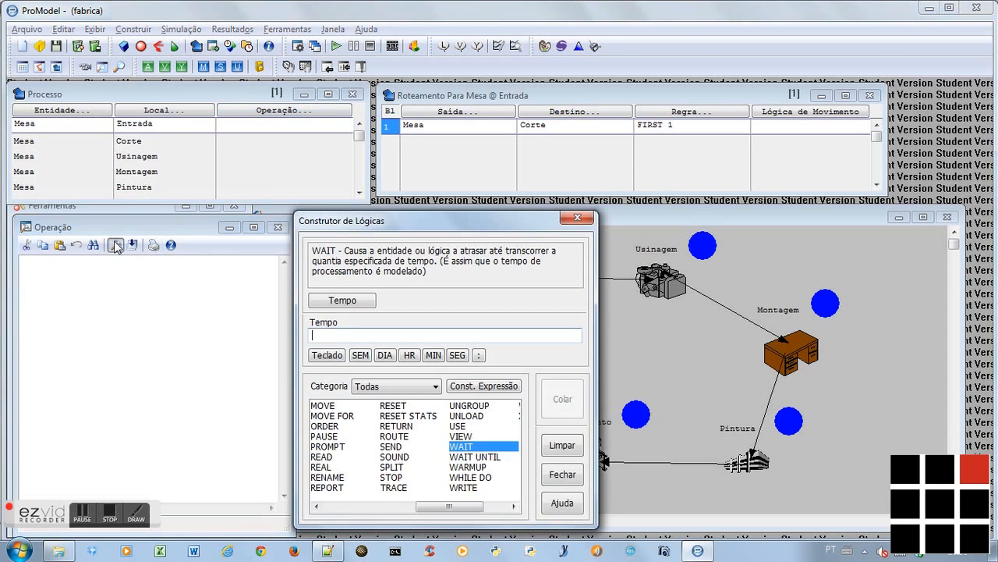
pyautogui.doubleClick(471, 447)
pyautogui.click(471, 464)
pyautogui.click(448, 486)
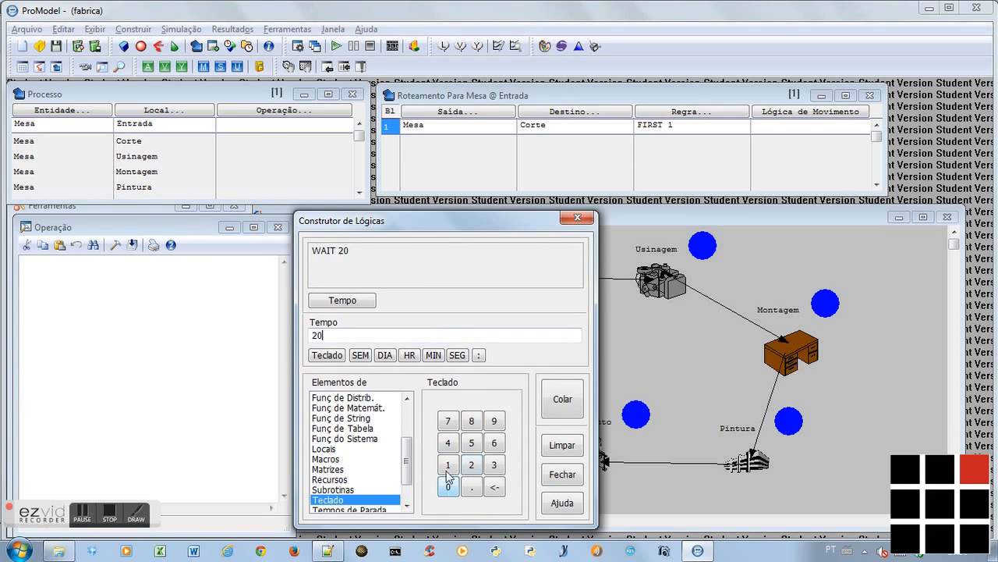
pyautogui.click(434, 355)
pyautogui.click(560, 401)
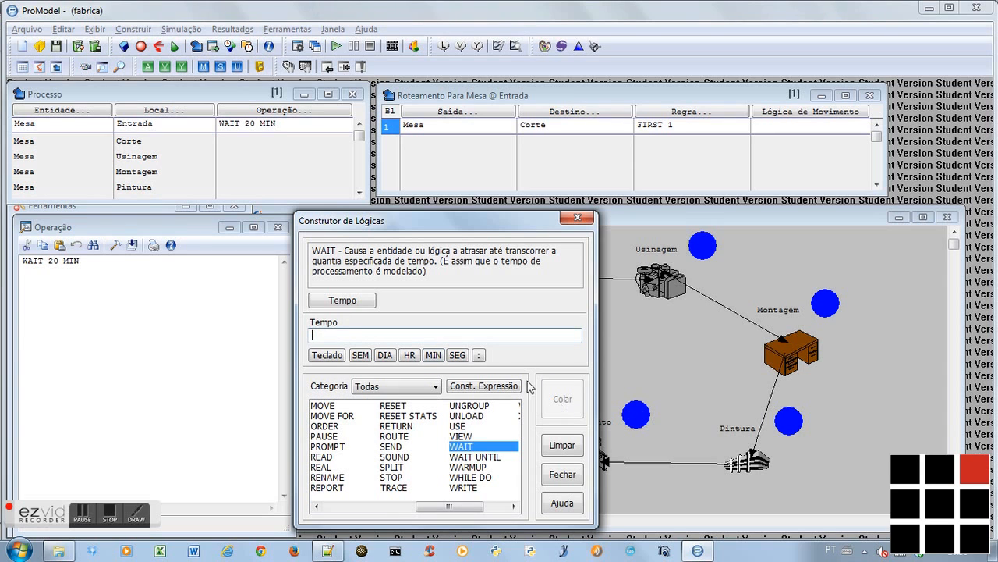
# Build the operation logic WAIT 15 MIN for the Mesa process at Corte
pyautogui.click(255, 139)
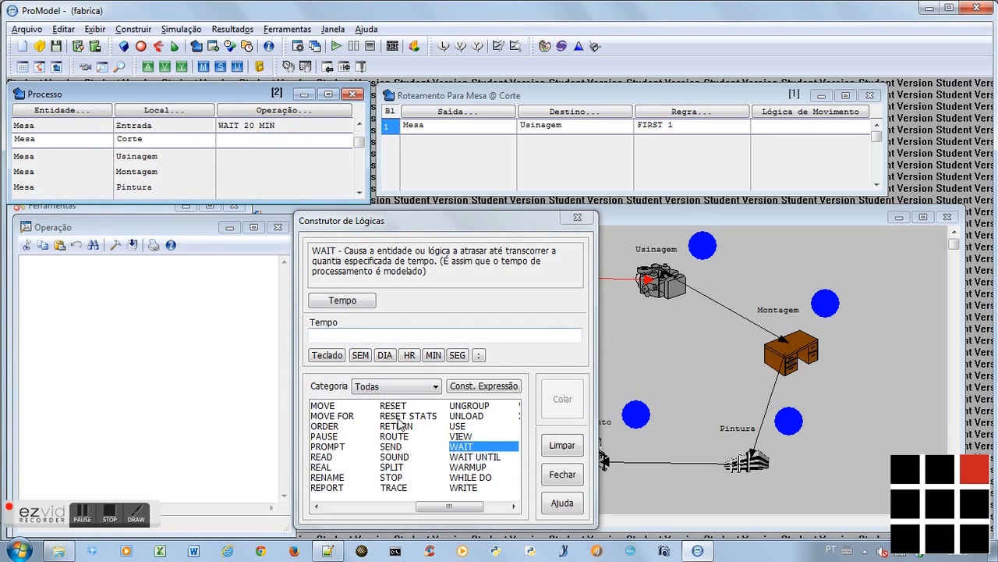
pyautogui.doubleClick(461, 446)
pyautogui.click(451, 464)
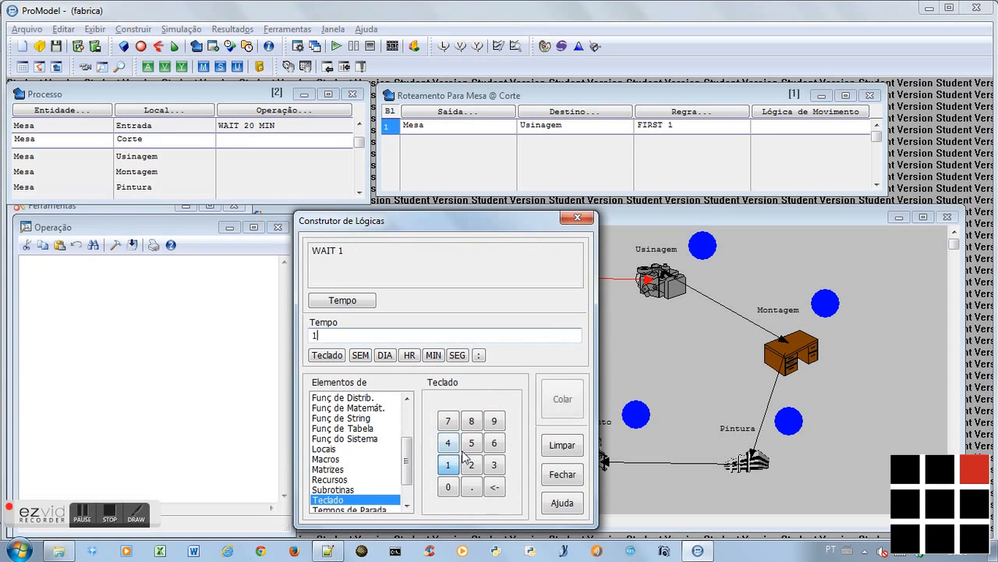
pyautogui.click(470, 444)
pyautogui.click(434, 356)
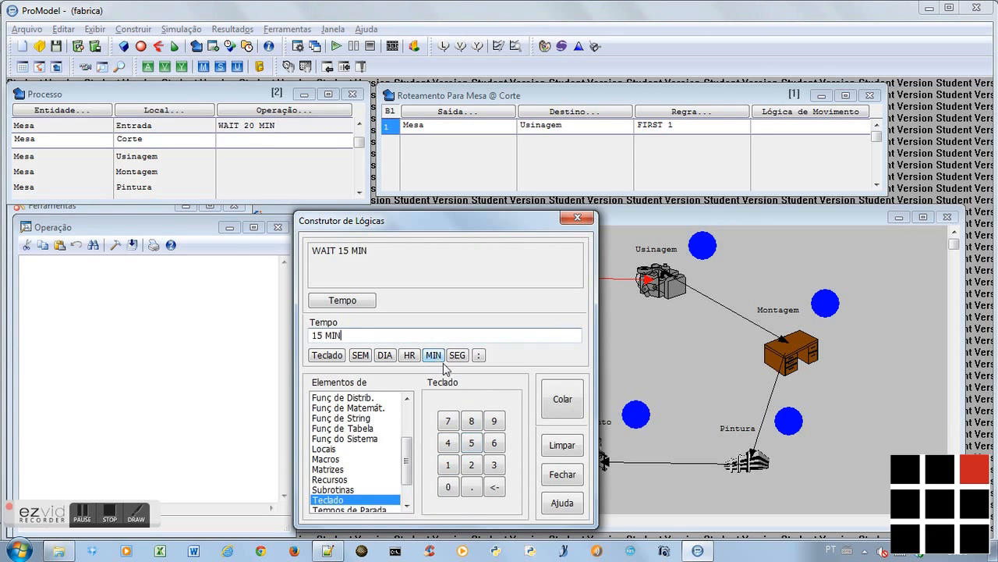
pyautogui.click(552, 409)
# Build the operation logic WAIT 5 MIN for the Mesa process at Usinagem
pyautogui.click(255, 154)
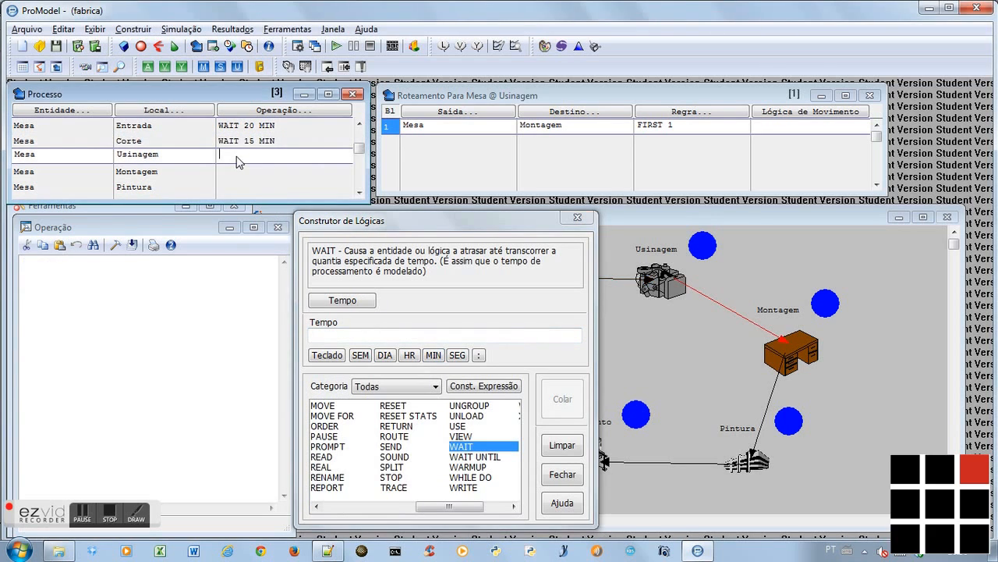
pyautogui.doubleClick(471, 448)
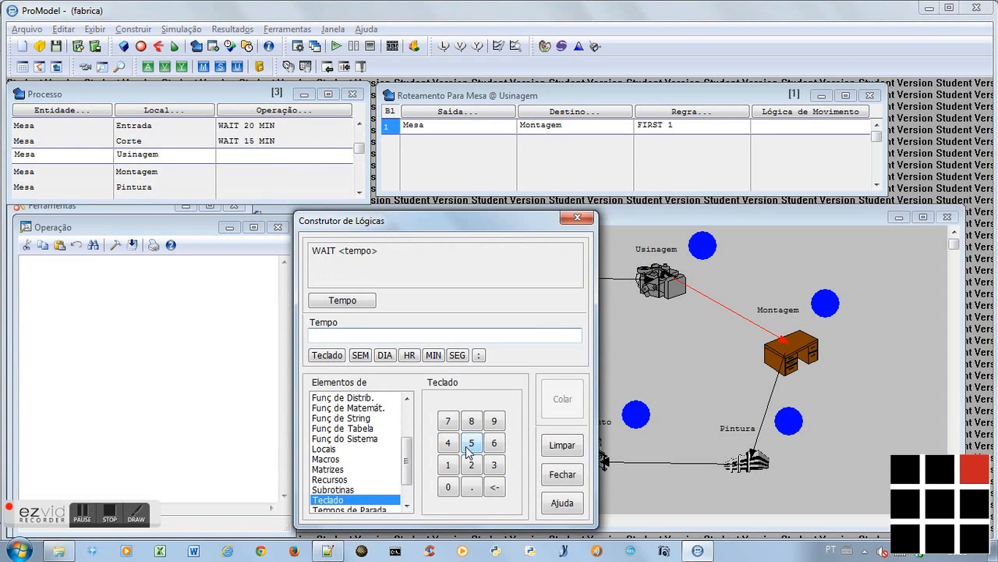
pyautogui.click(471, 443)
pyautogui.click(434, 355)
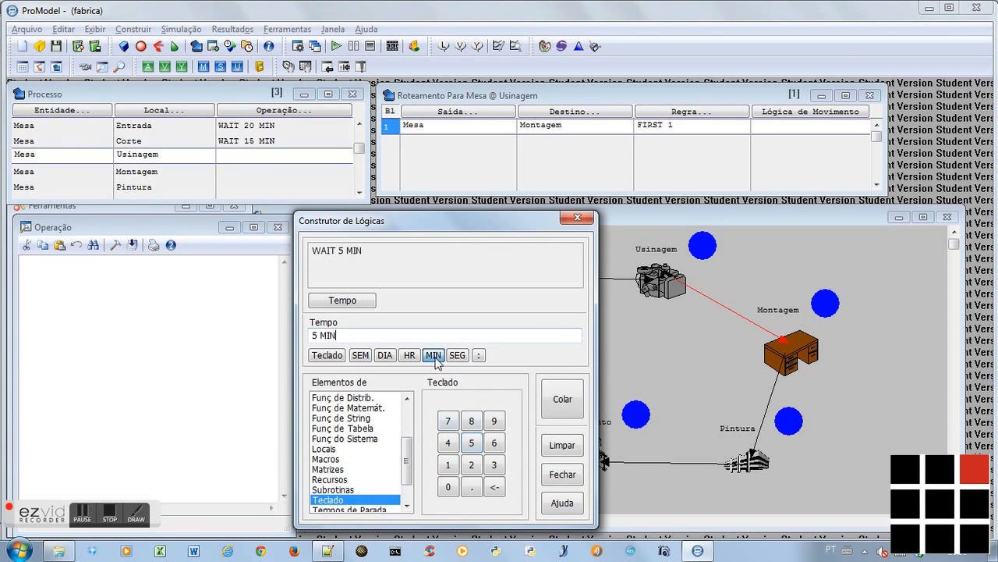
pyautogui.click(549, 401)
# Build the operation logic WAIT 3 MIN for the Mesa process at Montagem
pyautogui.click(239, 172)
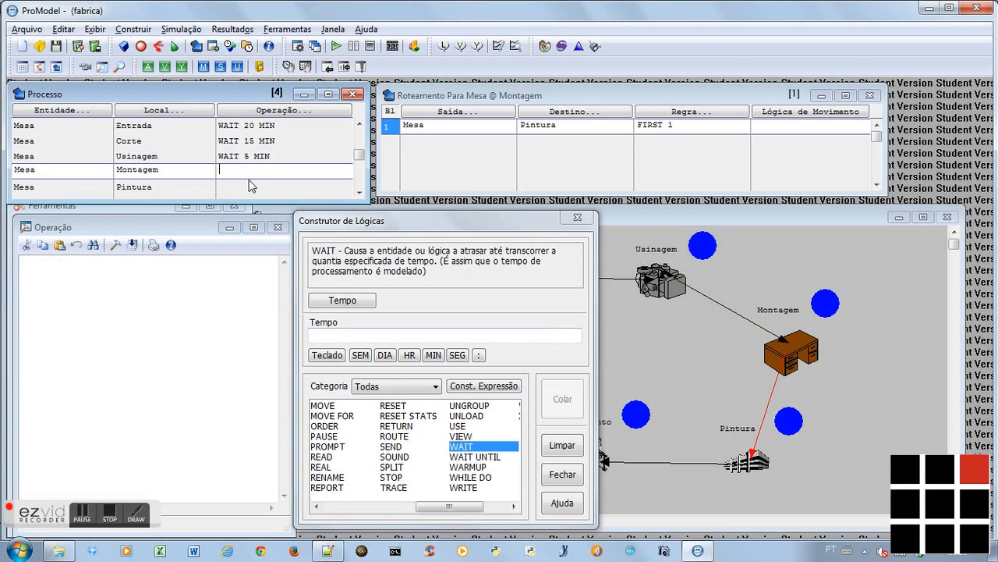
pyautogui.doubleClick(460, 446)
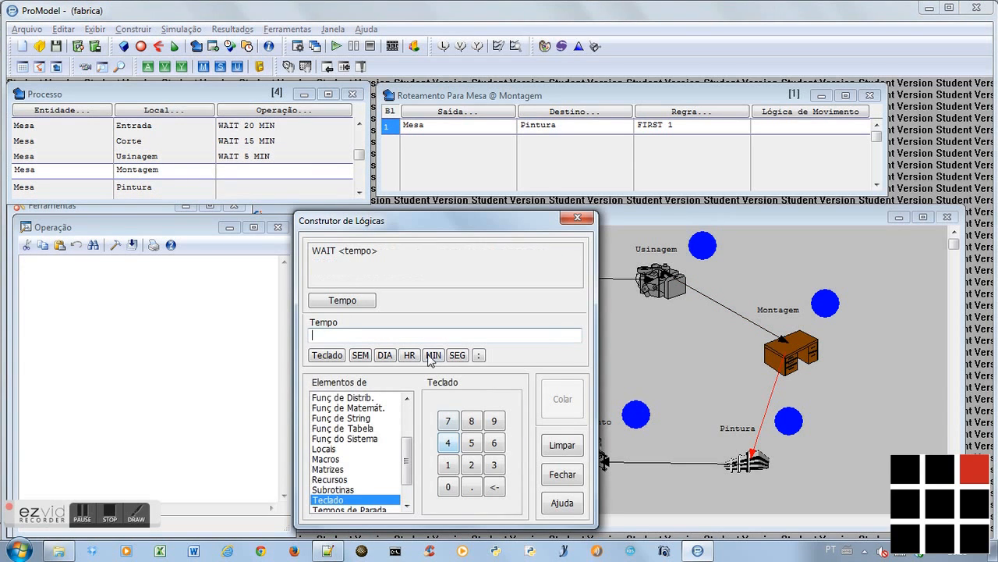
pyautogui.click(494, 465)
pyautogui.click(434, 356)
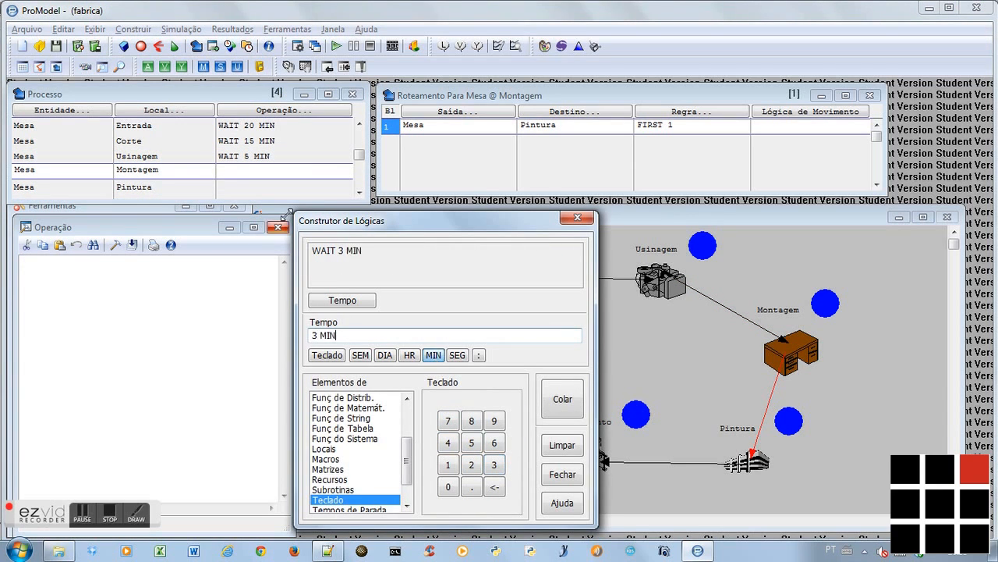
pyautogui.click(546, 410)
# Build the operation logic WAIT 30 MIN for the Mesa process at Pintura
pyautogui.click(250, 188)
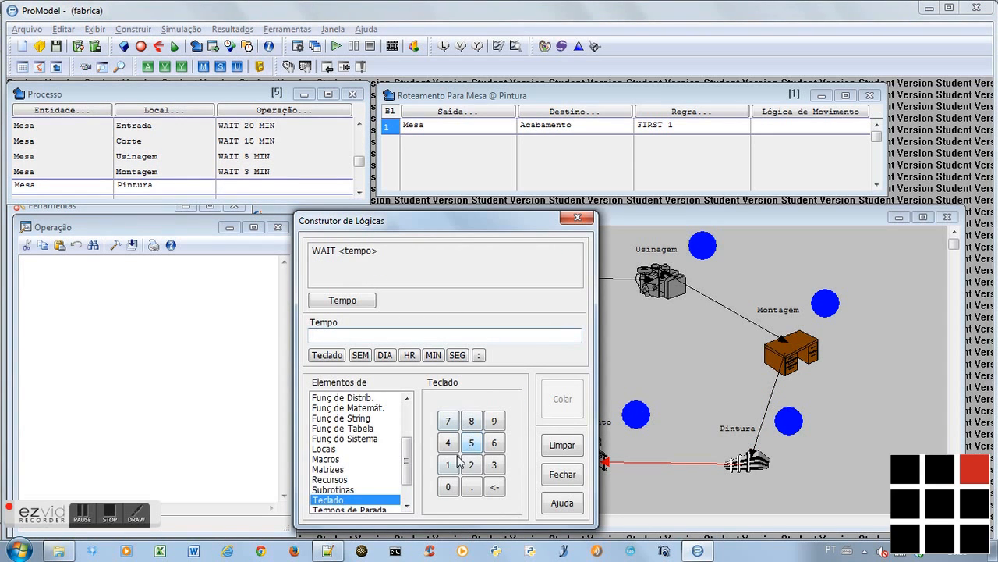
pyautogui.click(494, 465)
pyautogui.click(450, 486)
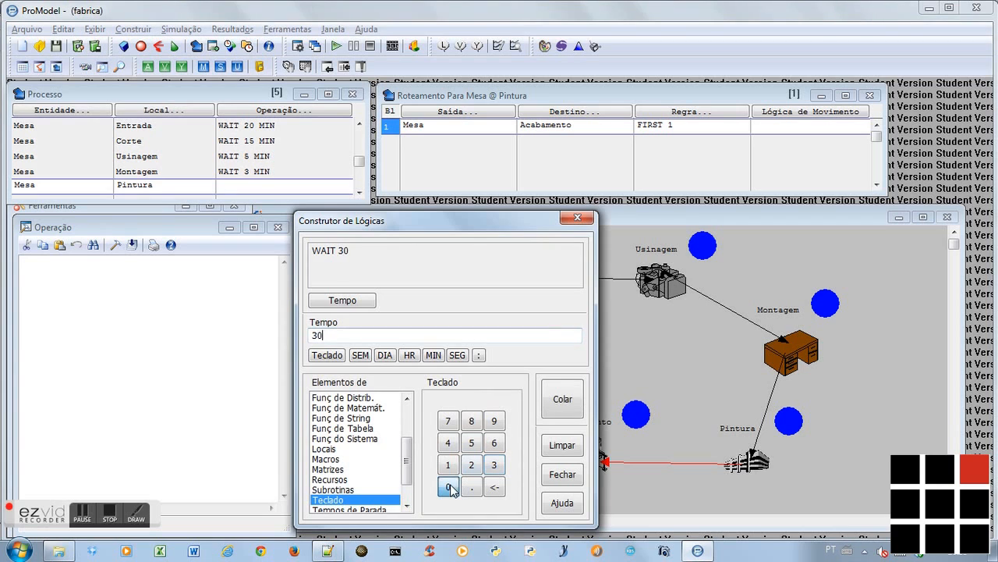
pyautogui.click(433, 355)
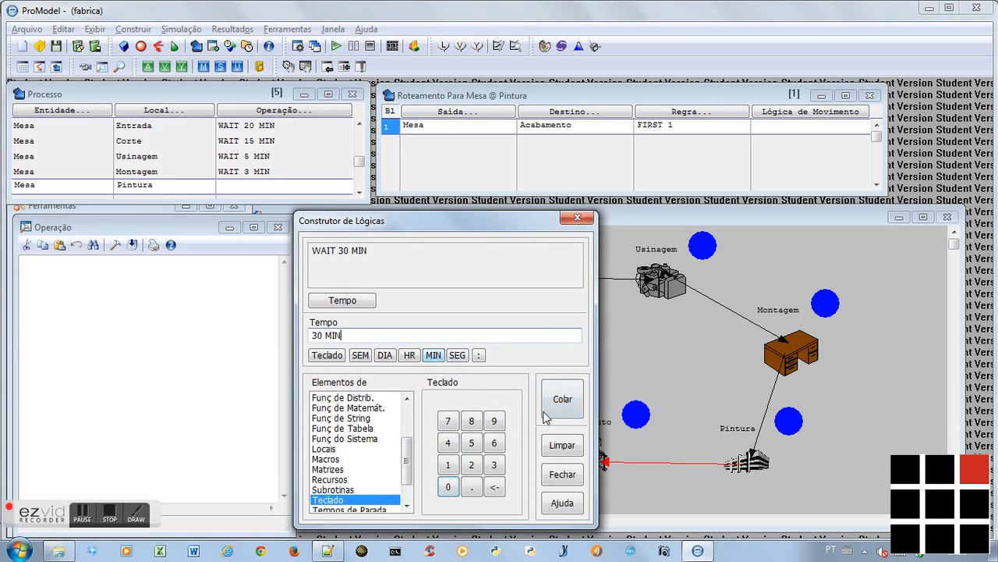
pyautogui.click(562, 399)
# Build the operation logic WAIT 10 MIN for the Mesa process at Acabamento
pyautogui.click(296, 185)
pyautogui.click(296, 191)
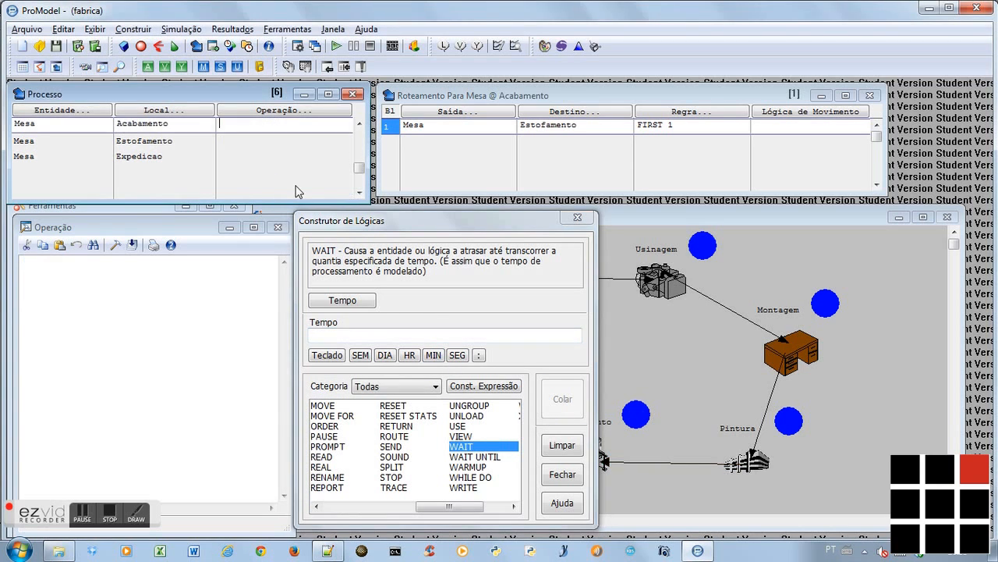
pyautogui.doubleClick(463, 447)
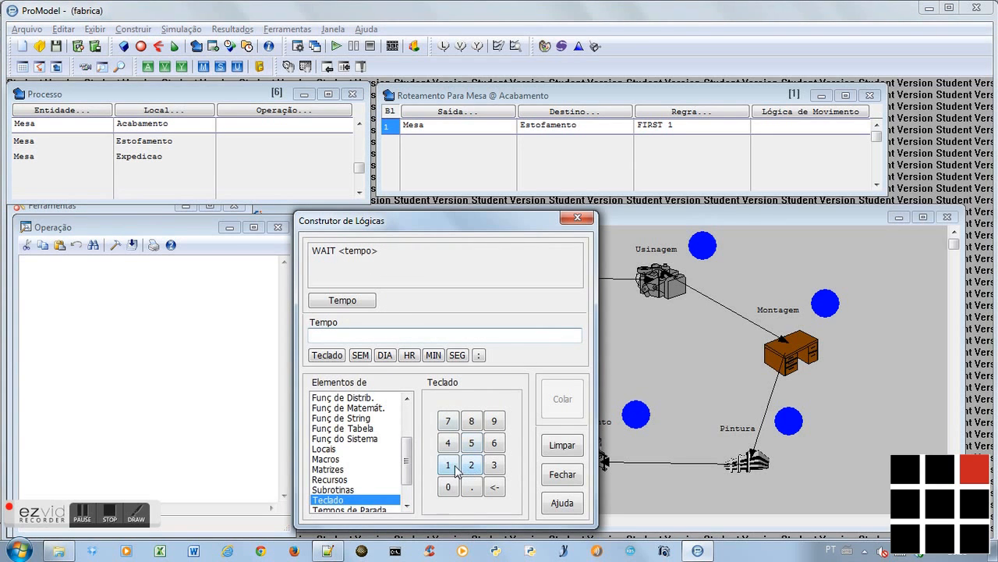
pyautogui.click(448, 465)
pyautogui.click(448, 487)
pyautogui.click(433, 355)
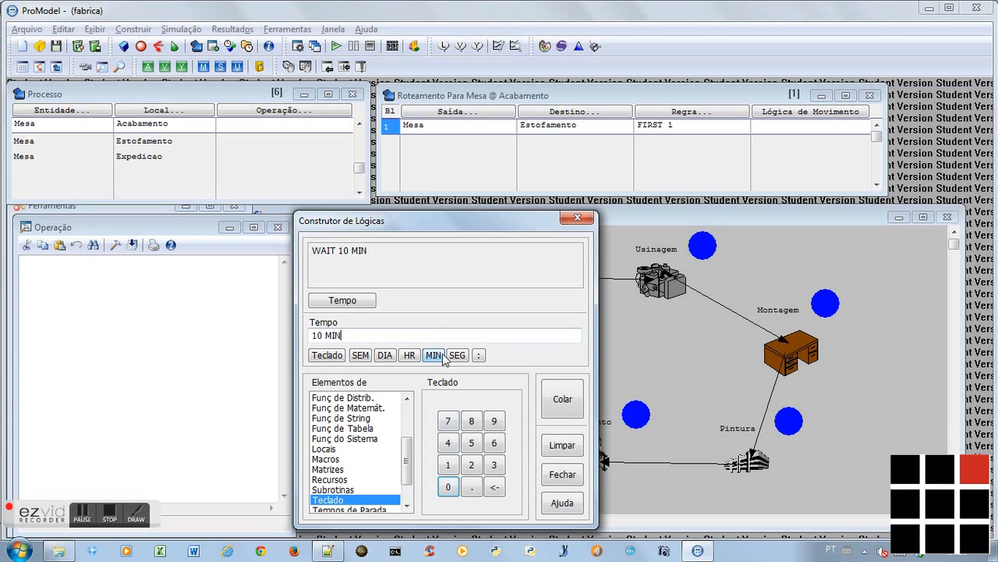
pyautogui.click(559, 400)
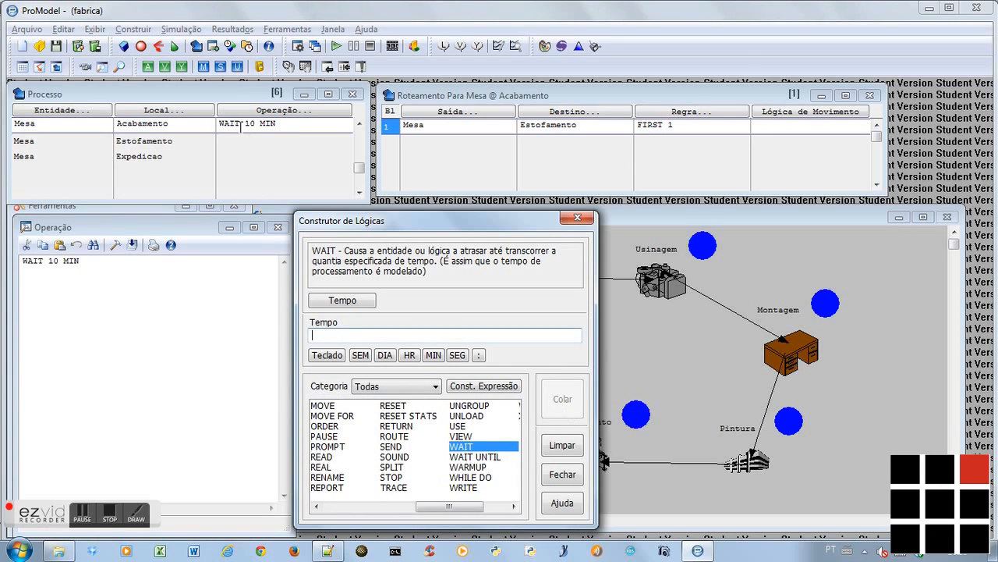
# Build the operation logic WAIT 14 MIN for the Mesa process at Estofamento
pyautogui.click(246, 141)
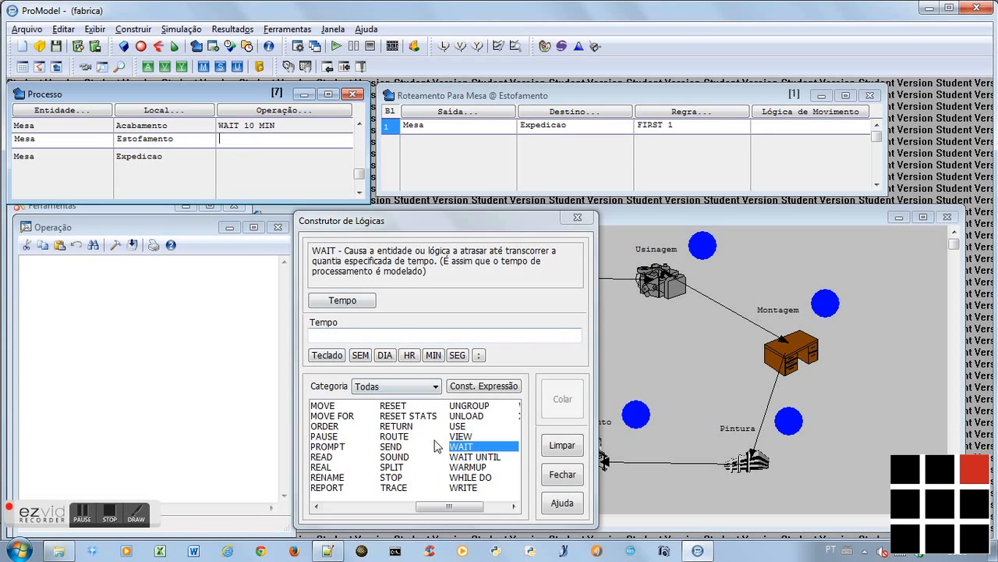
pyautogui.doubleClick(473, 447)
pyautogui.click(449, 466)
pyautogui.click(448, 442)
pyautogui.click(434, 356)
pyautogui.click(557, 403)
# Build the operation logic WAIT 20 MIN for the Mesa process at Expedicao, and close the logic builder and operation editor
pyautogui.click(244, 160)
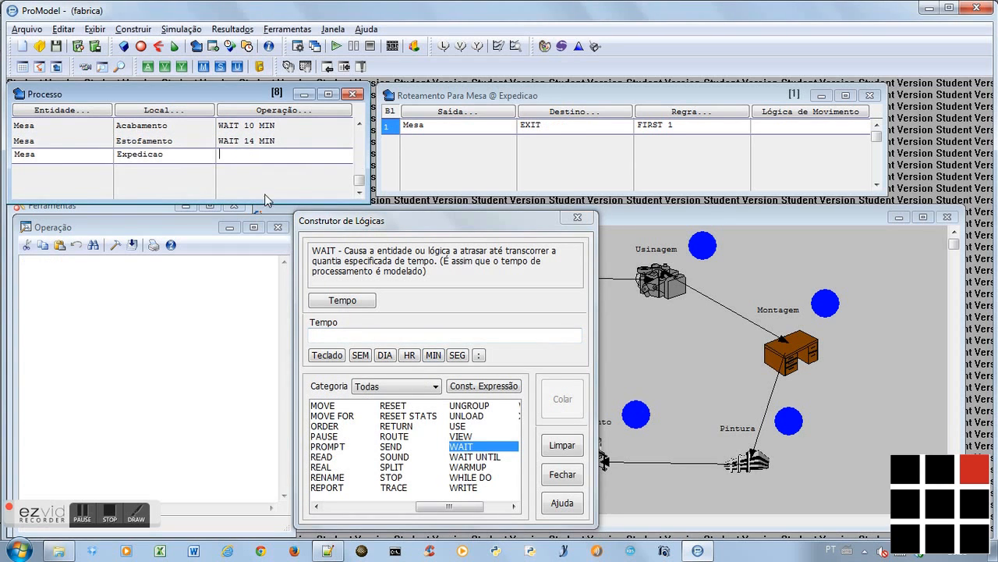
pyautogui.doubleClick(466, 446)
pyautogui.click(471, 466)
pyautogui.click(447, 487)
pyautogui.click(434, 355)
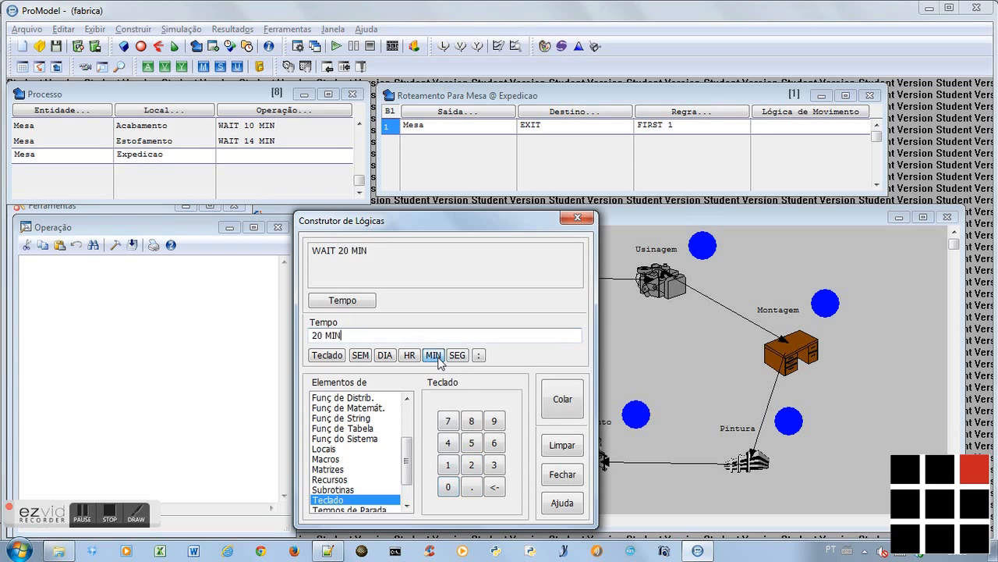
pyautogui.click(562, 401)
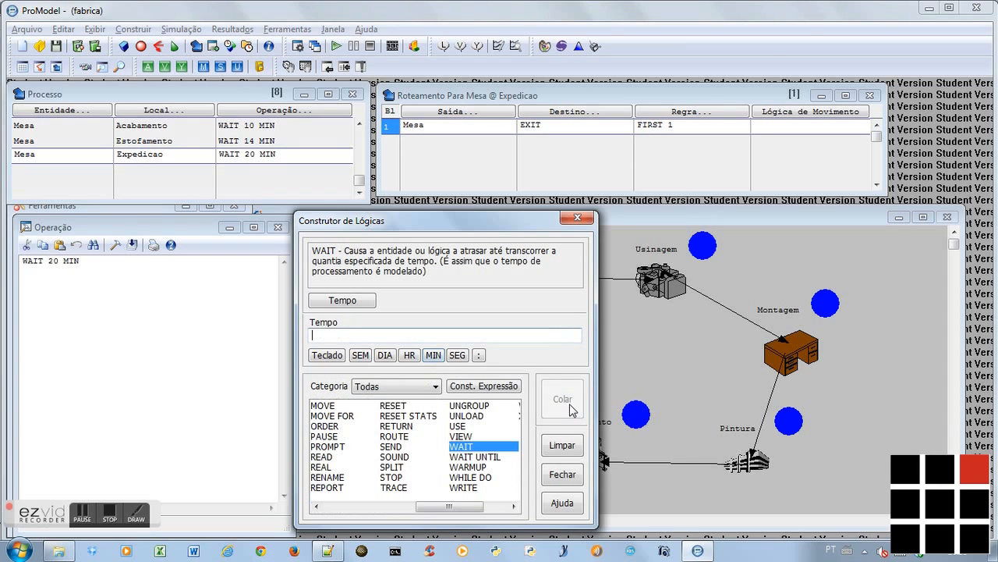
pyautogui.click(562, 475)
pyautogui.click(279, 227)
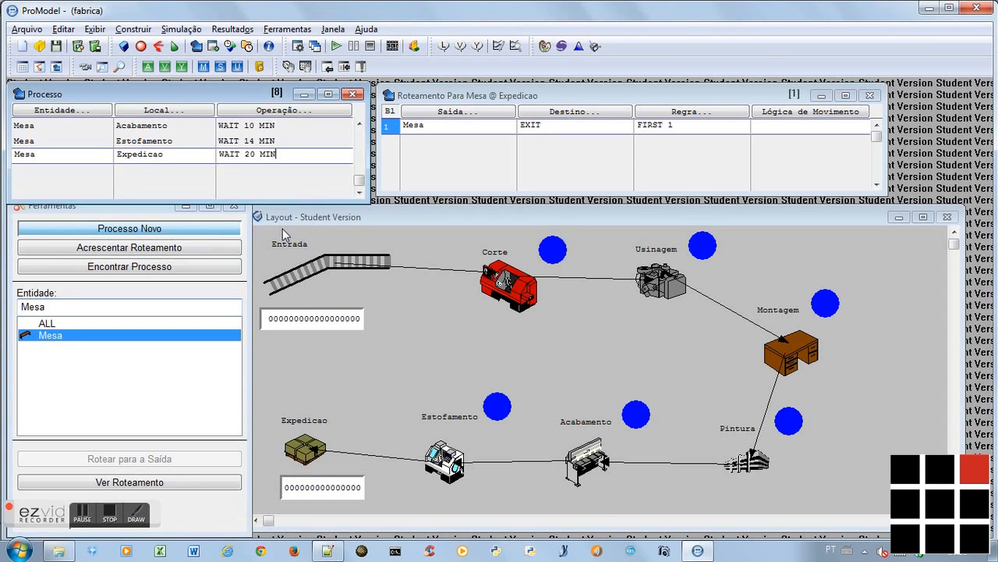
# Build the movement logic MOVE FOR 2 MIN for the Mesa routing from Entrada to Corte with the logic builder
pyautogui.scroll(7, 286, 159)
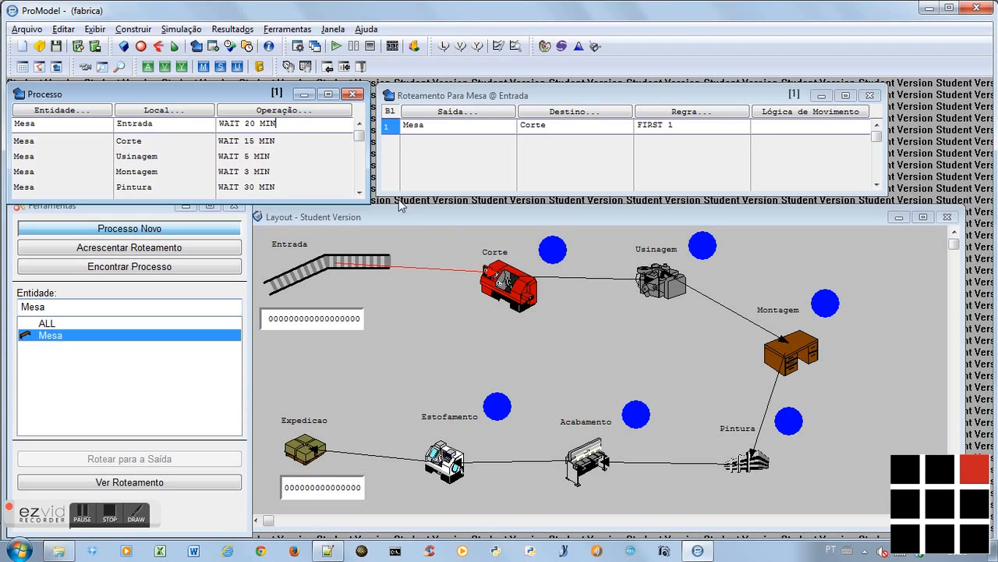
pyautogui.click(792, 125)
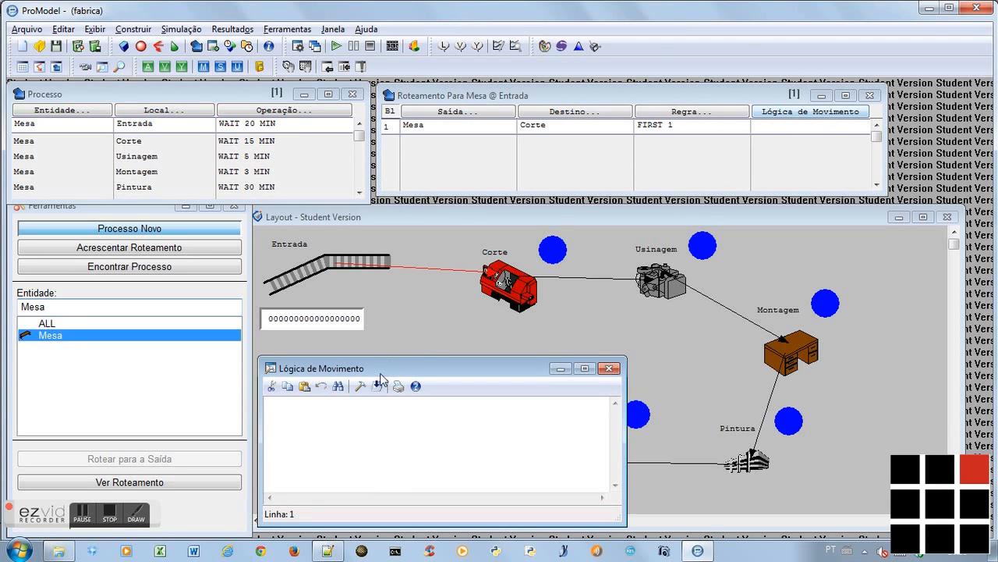
pyautogui.click(359, 385)
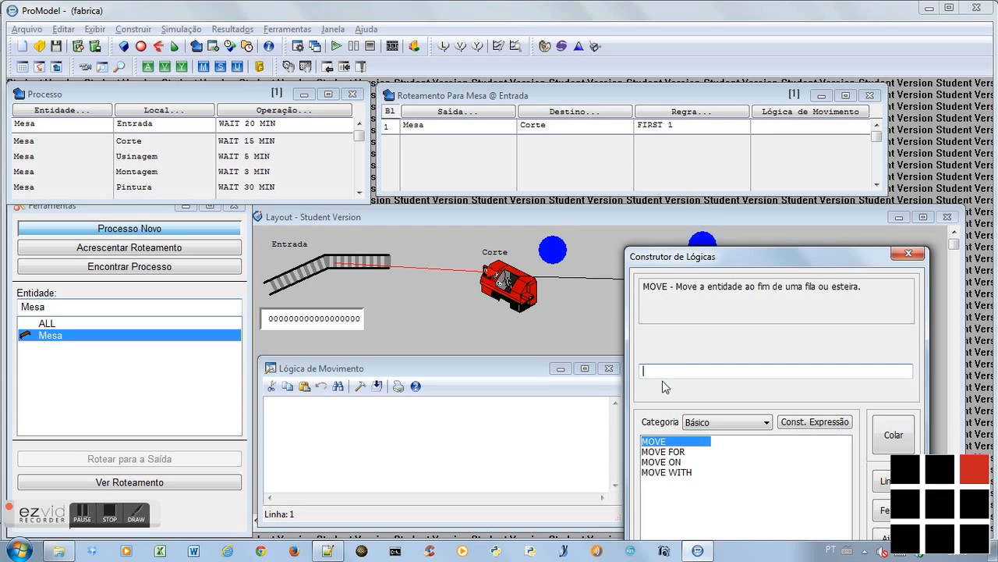
pyautogui.doubleClick(667, 453)
pyautogui.click(802, 500)
pyautogui.click(764, 391)
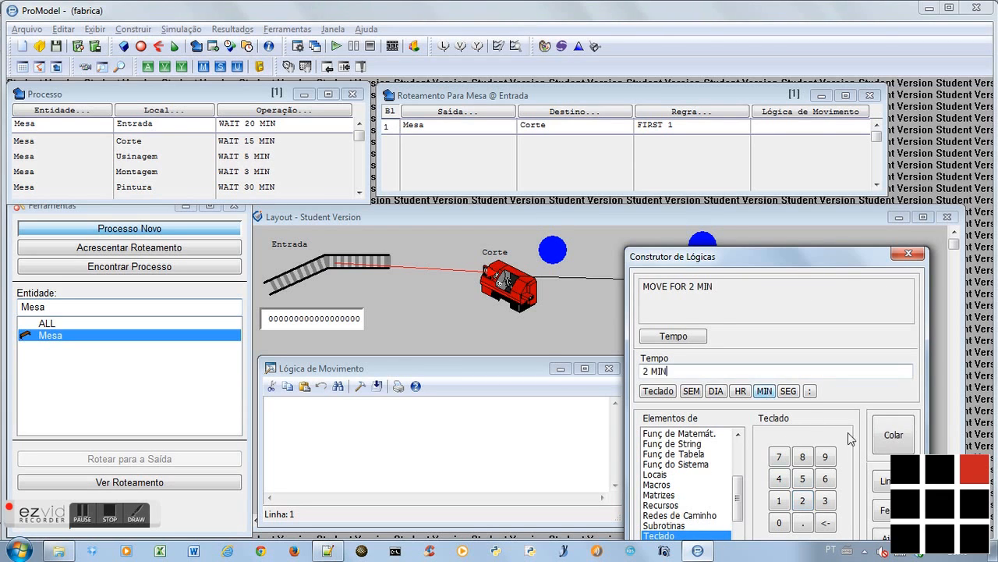
pyautogui.click(894, 437)
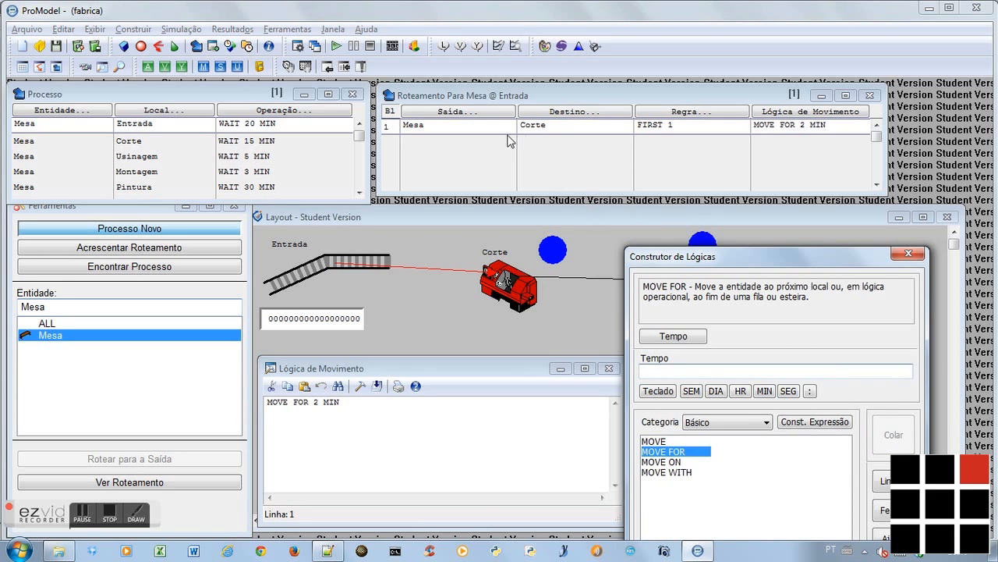
# Build the movement logic MOVE FOR 1 MIN for the Mesa routing from Corte to Usinagem
pyautogui.click(269, 141)
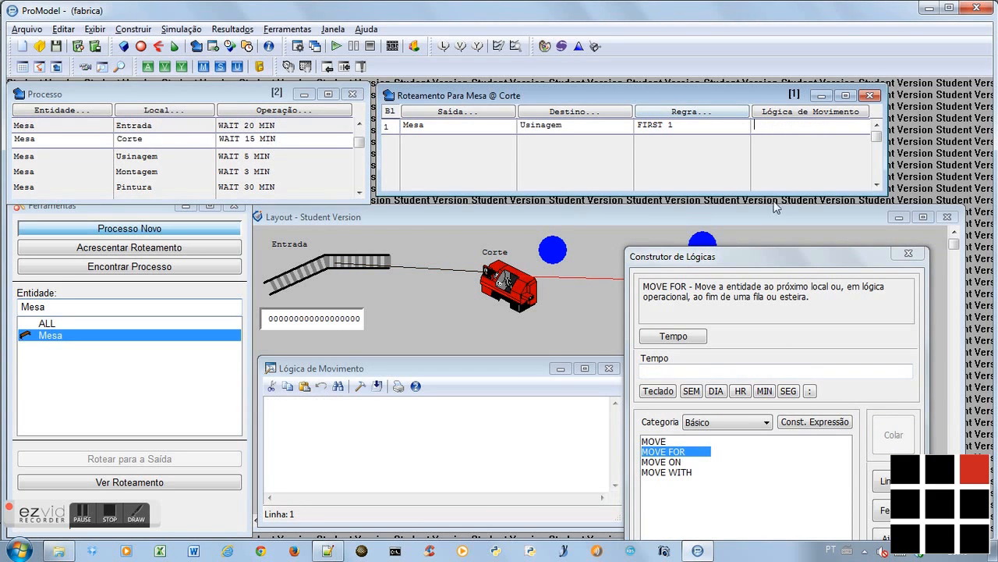
pyautogui.doubleClick(675, 452)
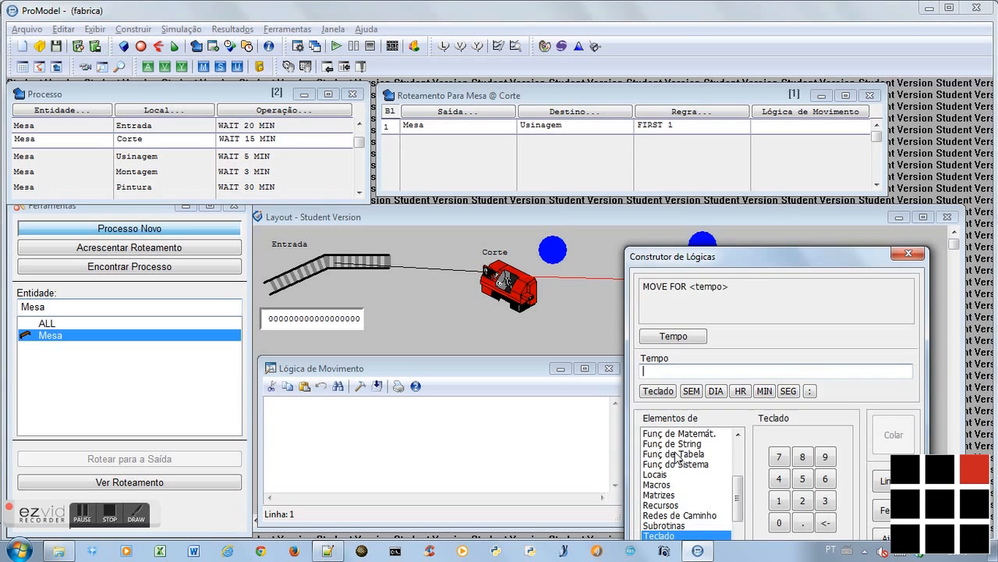
pyautogui.click(779, 499)
pyautogui.click(764, 391)
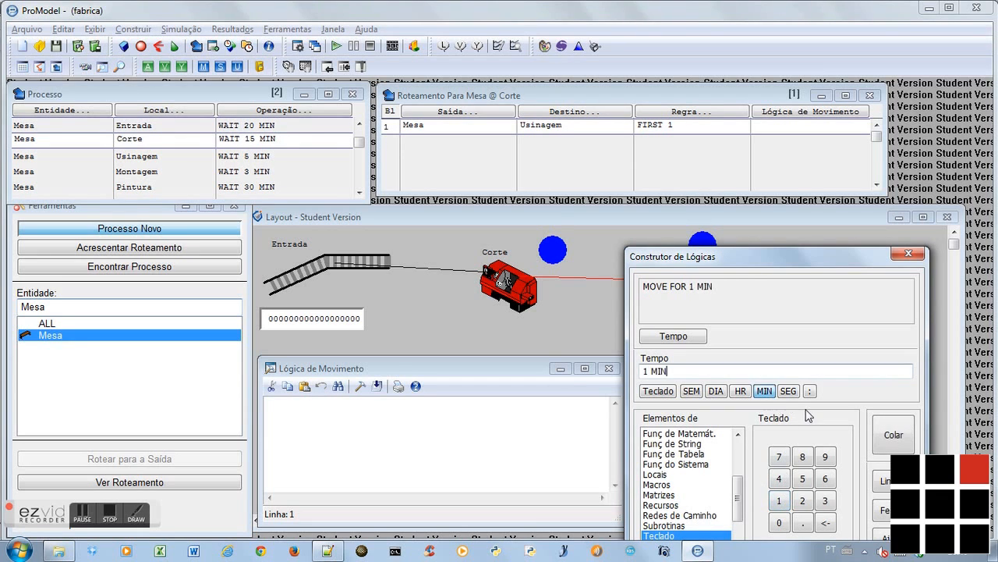
pyautogui.click(894, 434)
# Build the movement logic MOVE FOR 3 MIN for the Mesa routing from Usinagem to Montagem
pyautogui.click(289, 156)
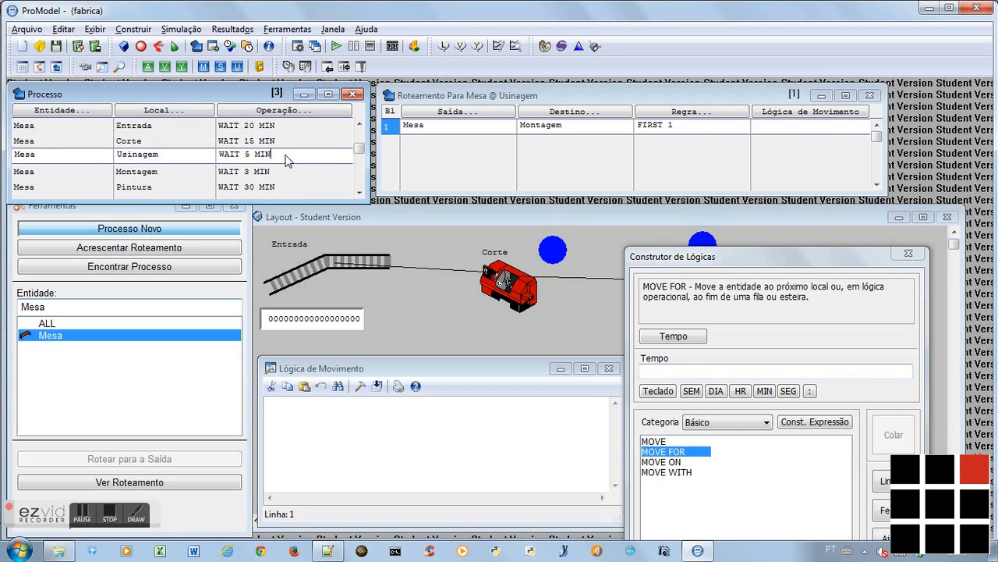
pyautogui.click(763, 127)
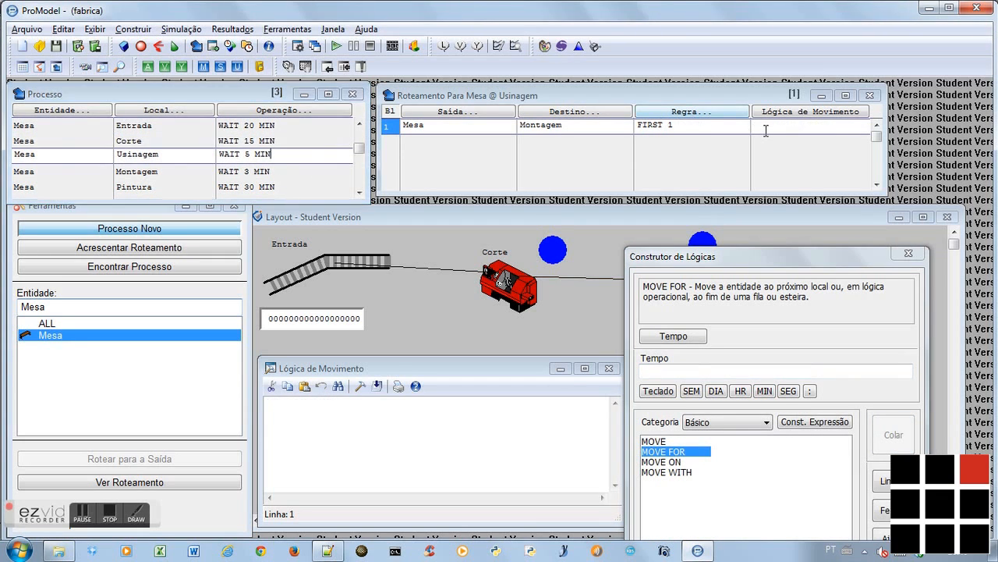
pyautogui.doubleClick(684, 452)
pyautogui.click(825, 500)
pyautogui.click(763, 390)
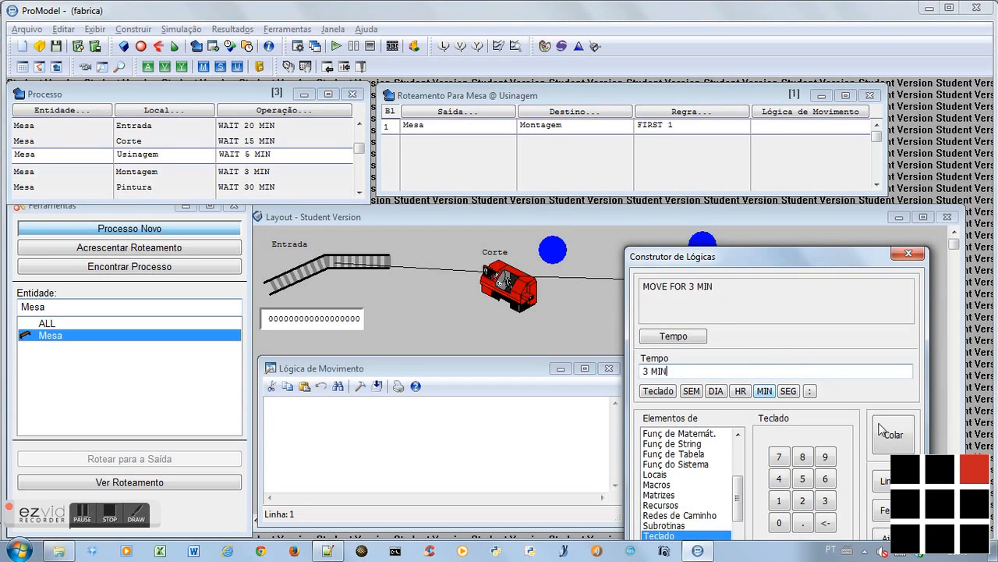
pyautogui.click(895, 438)
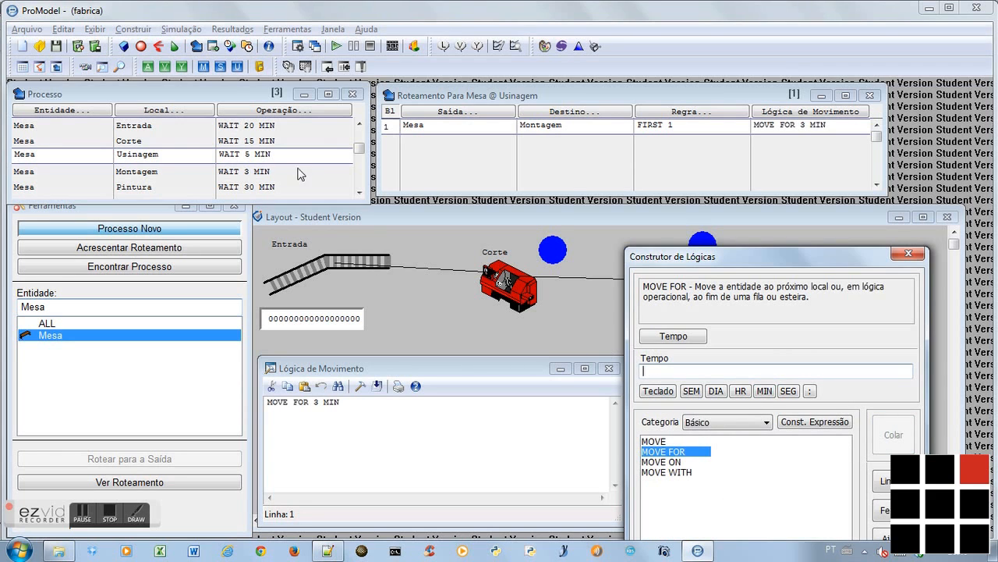
# Build the movement logic MOVE FOR 1 MIN for the Mesa routing from Montagem to Pintura
pyautogui.click(267, 171)
pyautogui.doubleClick(671, 456)
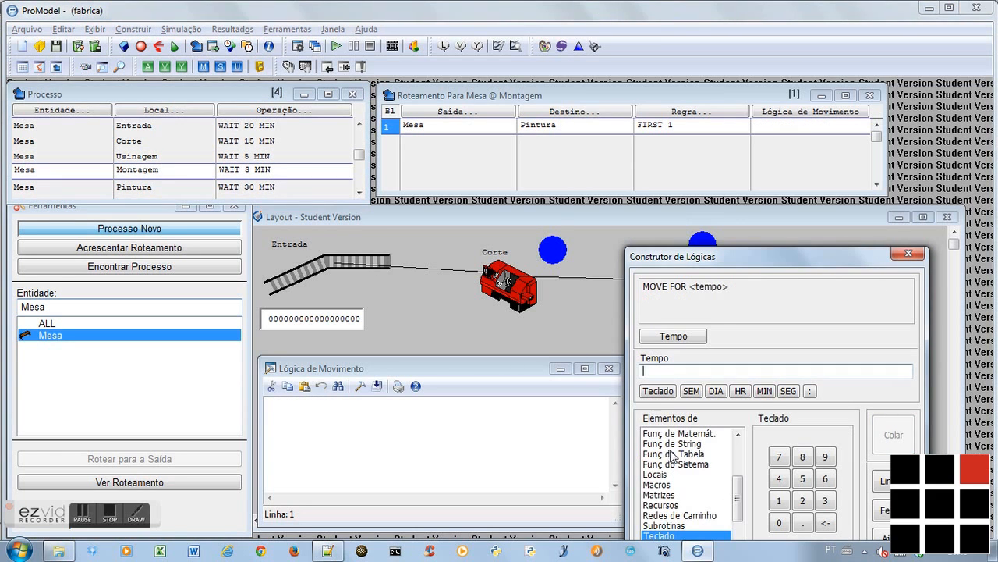
pyautogui.click(779, 500)
pyautogui.click(764, 391)
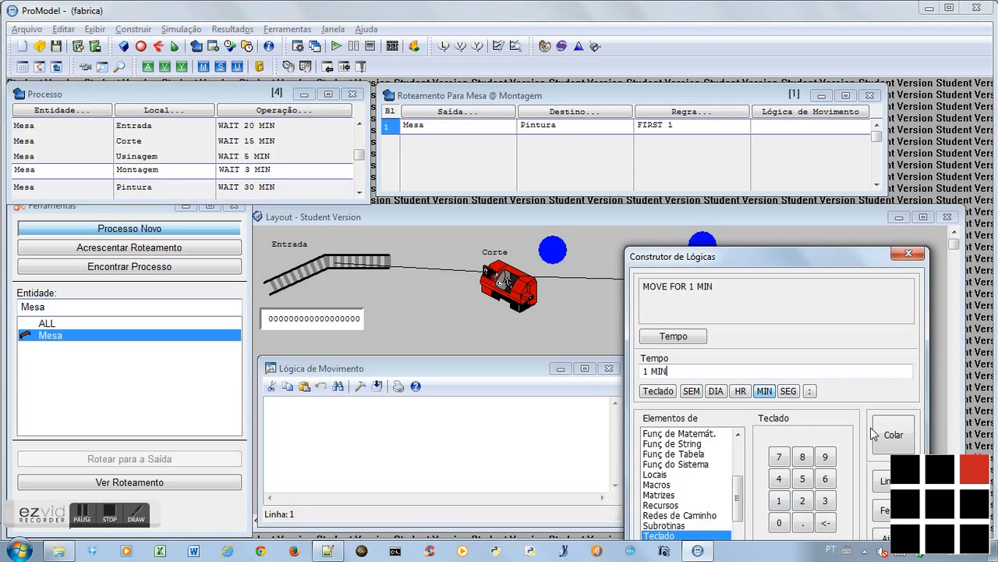
pyautogui.click(878, 434)
# Build the movement logic MOVE FOR 1 MIN for the Mesa routing from Pintura to Acabamento
pyautogui.click(261, 188)
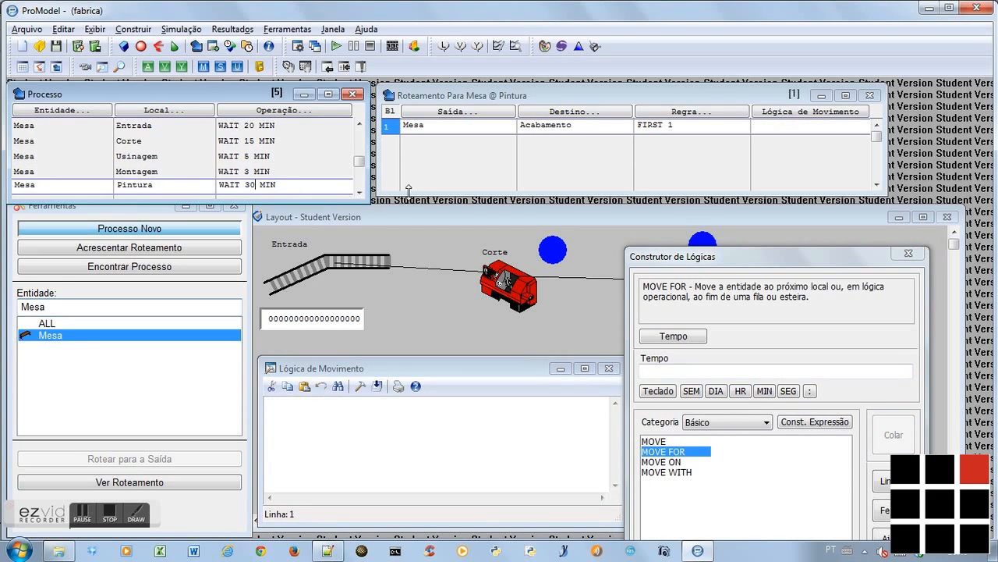
pyautogui.click(771, 127)
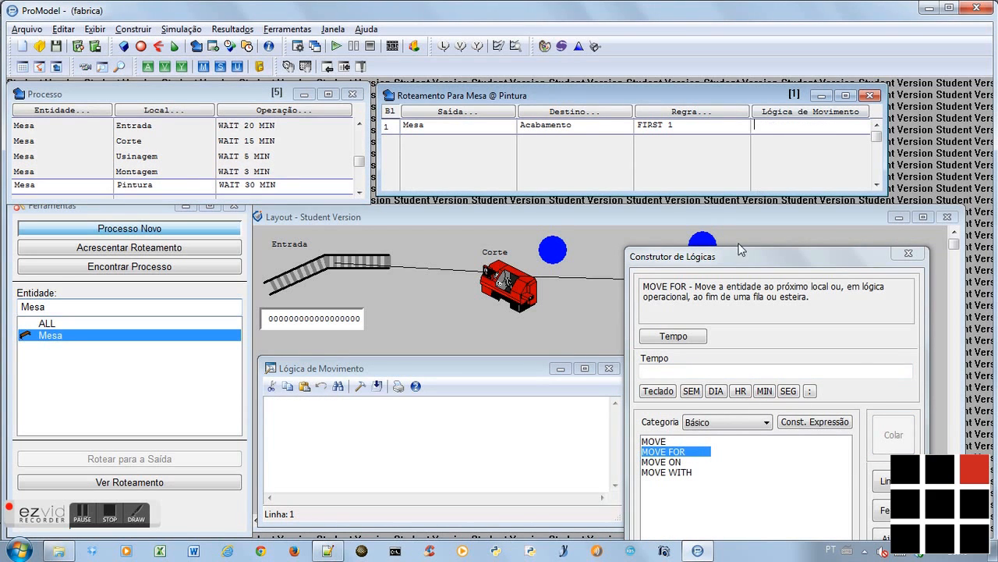
pyautogui.doubleClick(672, 453)
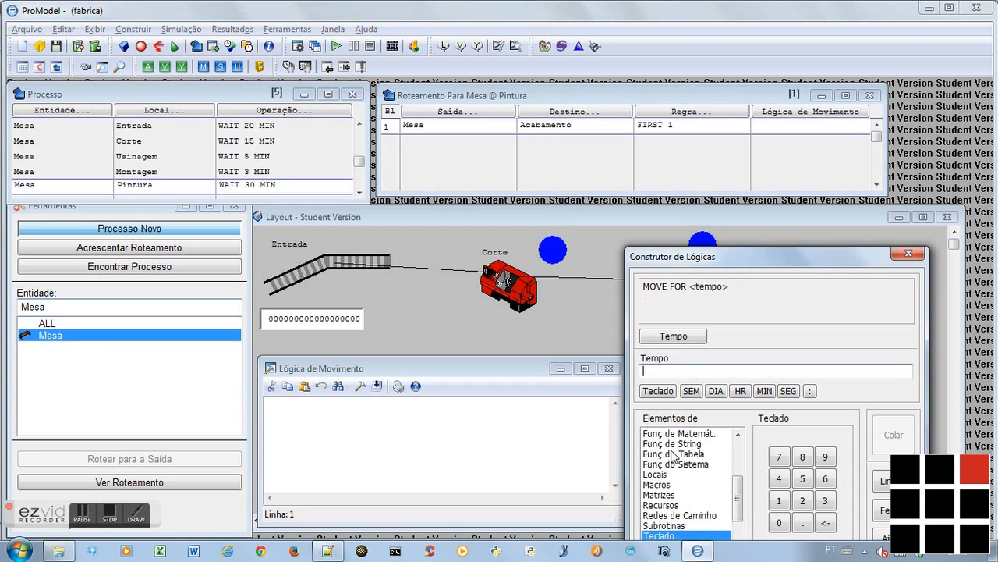
pyautogui.click(780, 502)
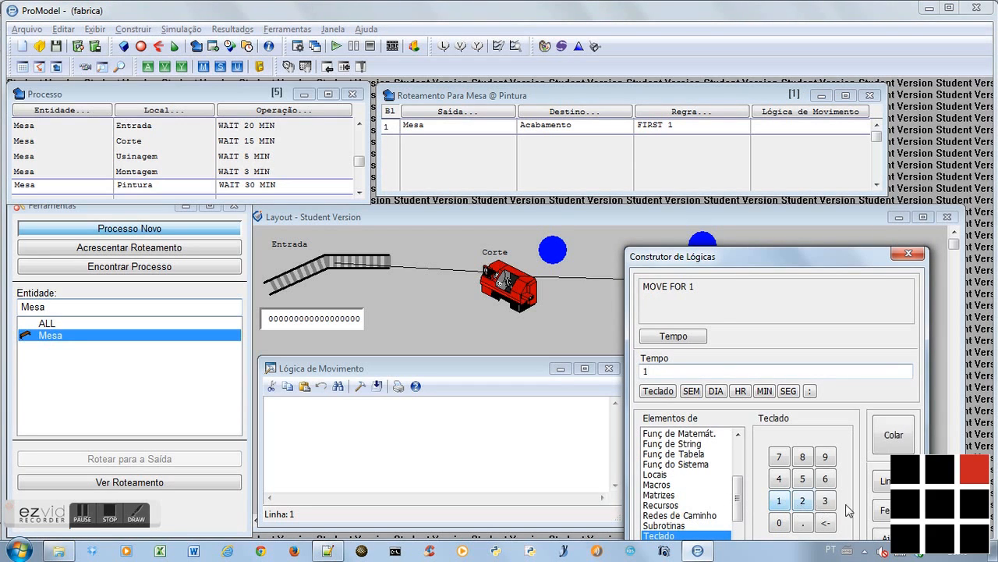
pyautogui.click(764, 392)
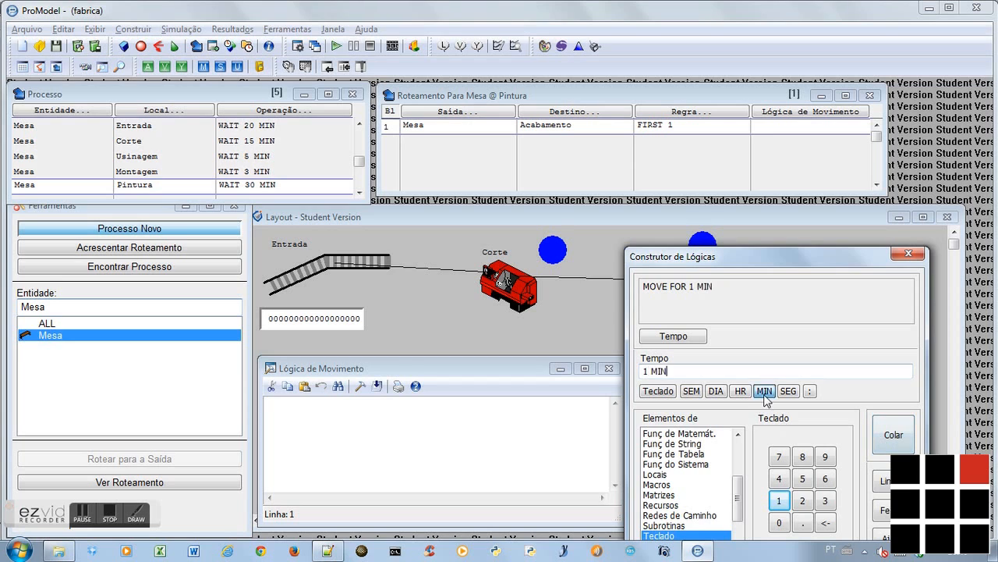
pyautogui.click(894, 436)
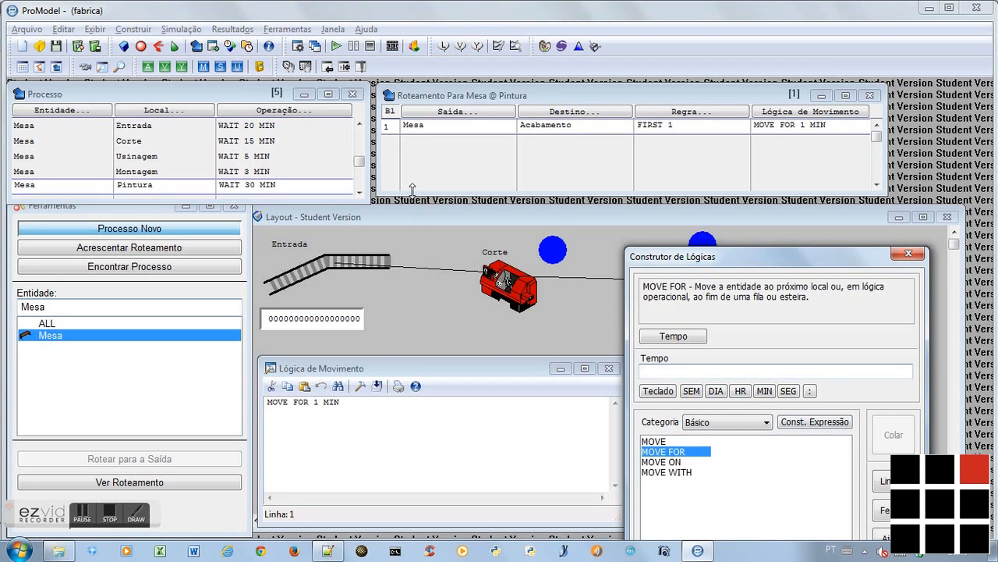
# Build the movement logic MOVE FOR 2 MIN for the Mesa routing from Acabamento to Estofamento
pyautogui.click(360, 192)
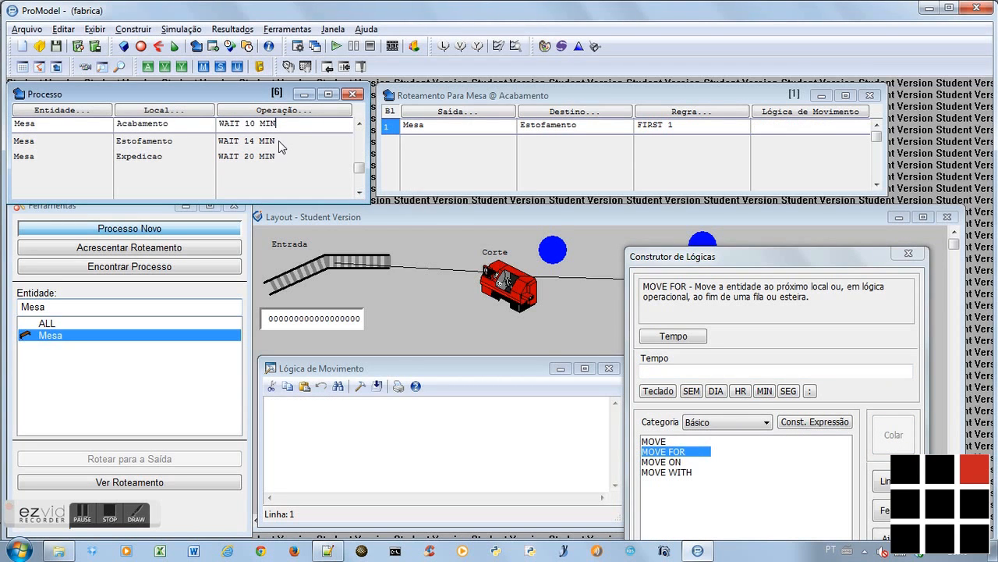
pyautogui.doubleClick(685, 452)
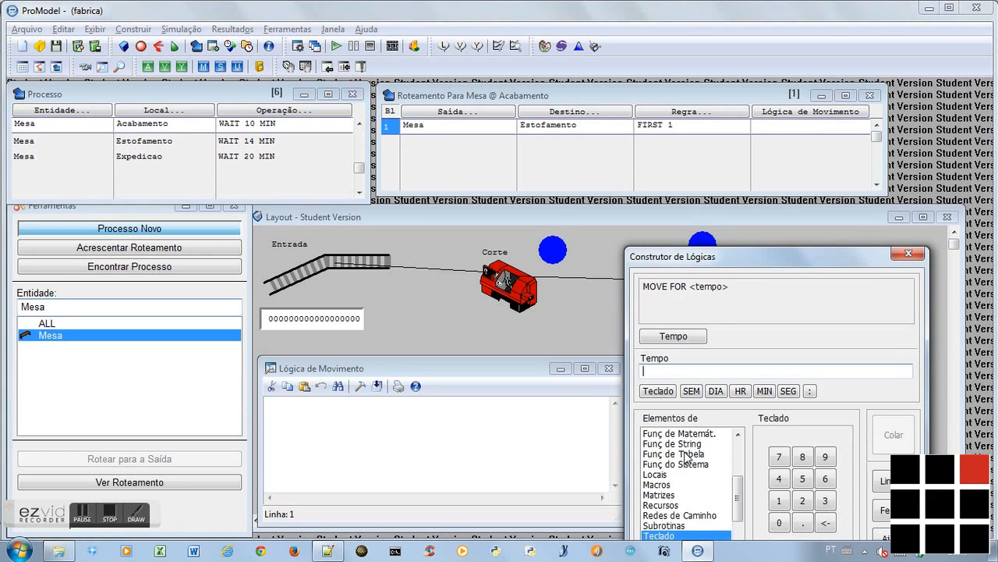
pyautogui.click(803, 500)
pyautogui.click(765, 392)
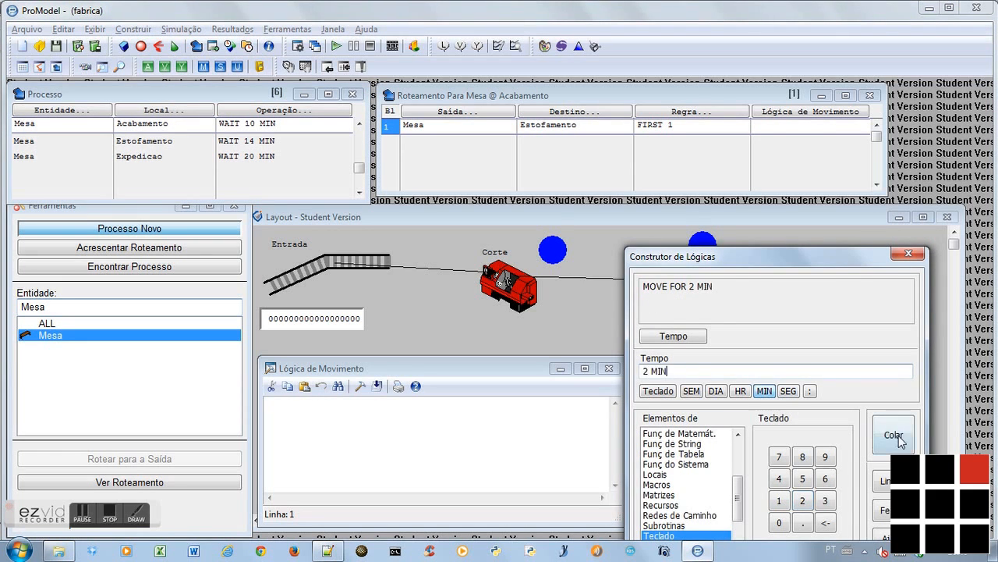
pyautogui.click(897, 439)
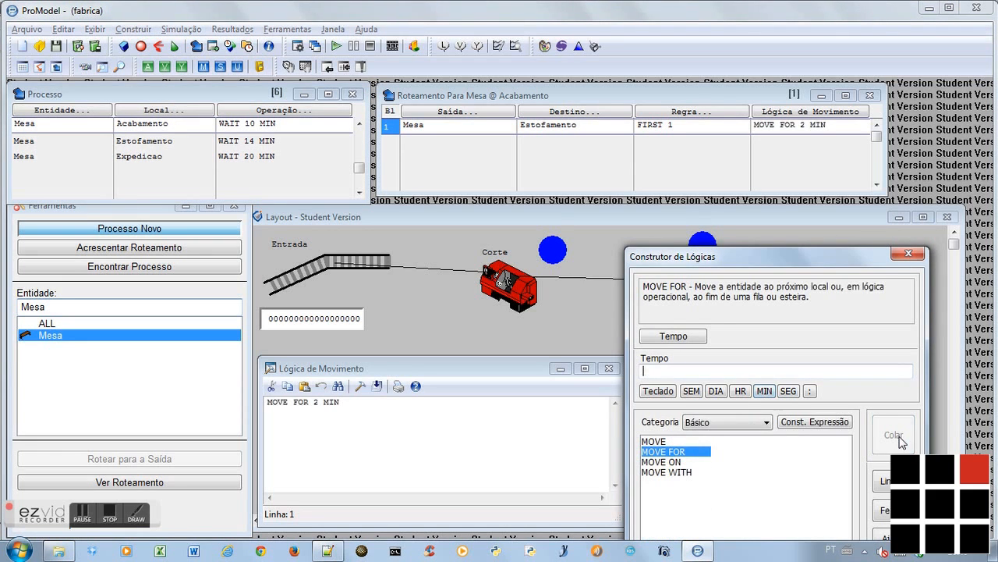
# Build the movement logic MOVE FOR 1 MIN for the Mesa routing from Estofamento to Expedicao
pyautogui.click(248, 138)
pyautogui.doubleClick(675, 453)
pyautogui.click(778, 499)
pyautogui.click(765, 391)
pyautogui.click(890, 435)
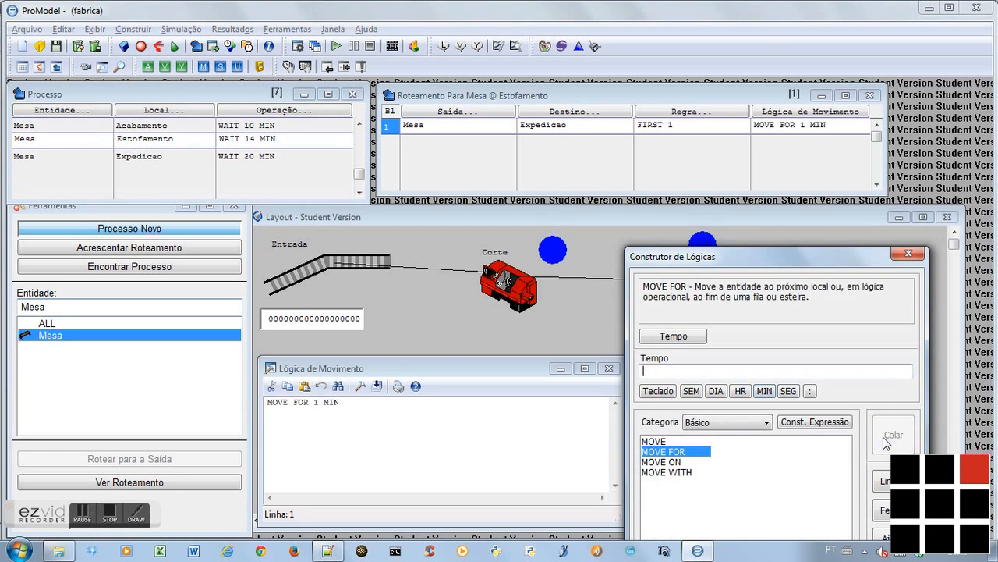
# Build the movement logic MOVE FOR 1 MIN for the Mesa routing from Expedicao to EXIT, and close the logic builder and movement logic editor
pyautogui.click(242, 156)
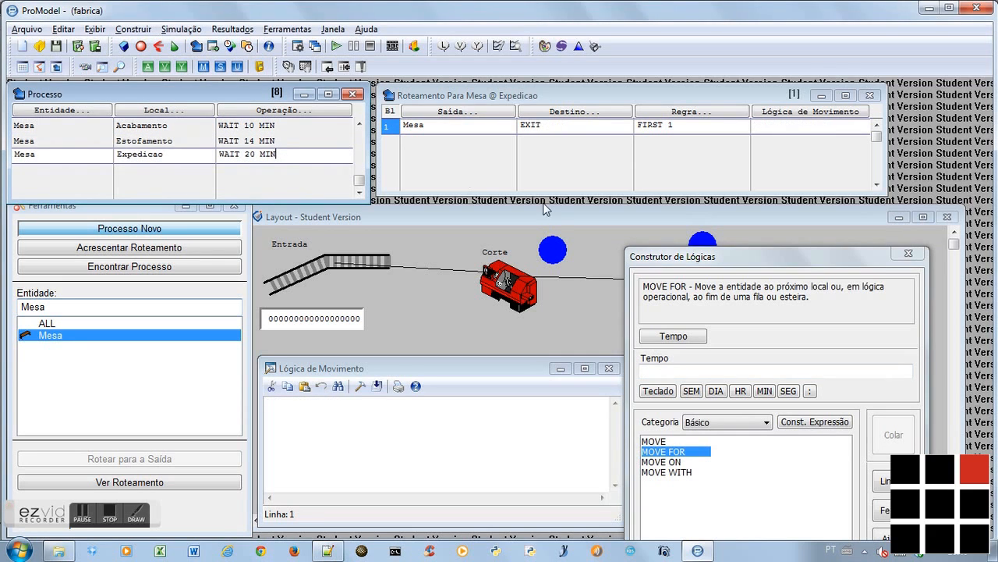
pyautogui.doubleClick(680, 452)
pyautogui.click(779, 500)
pyautogui.click(765, 392)
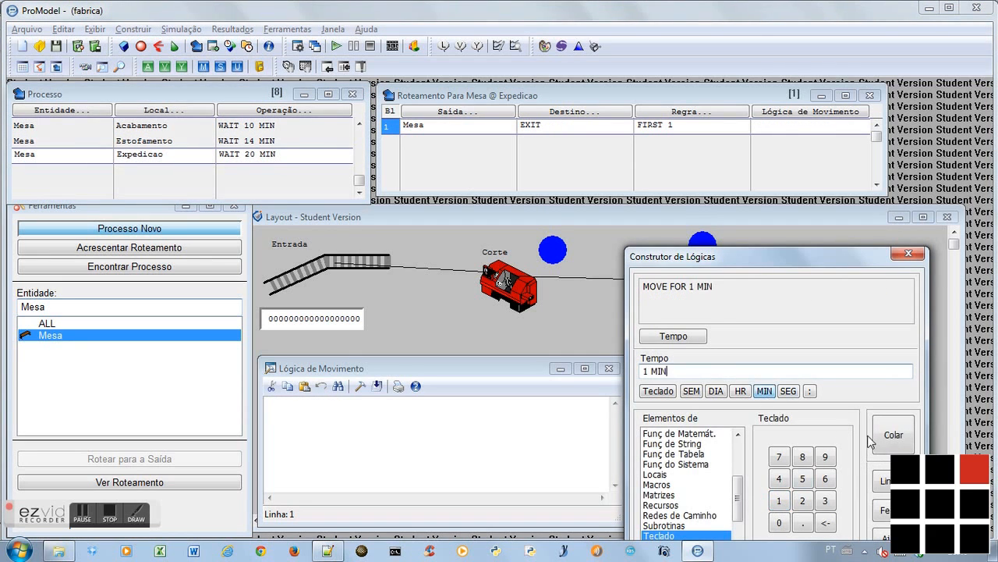
pyautogui.click(888, 443)
pyautogui.click(885, 510)
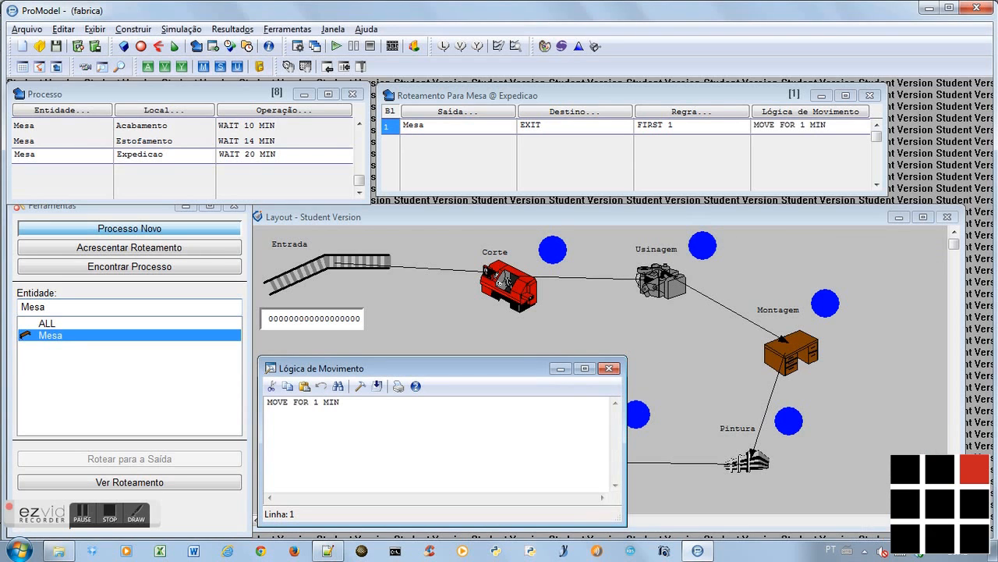
pyautogui.click(608, 368)
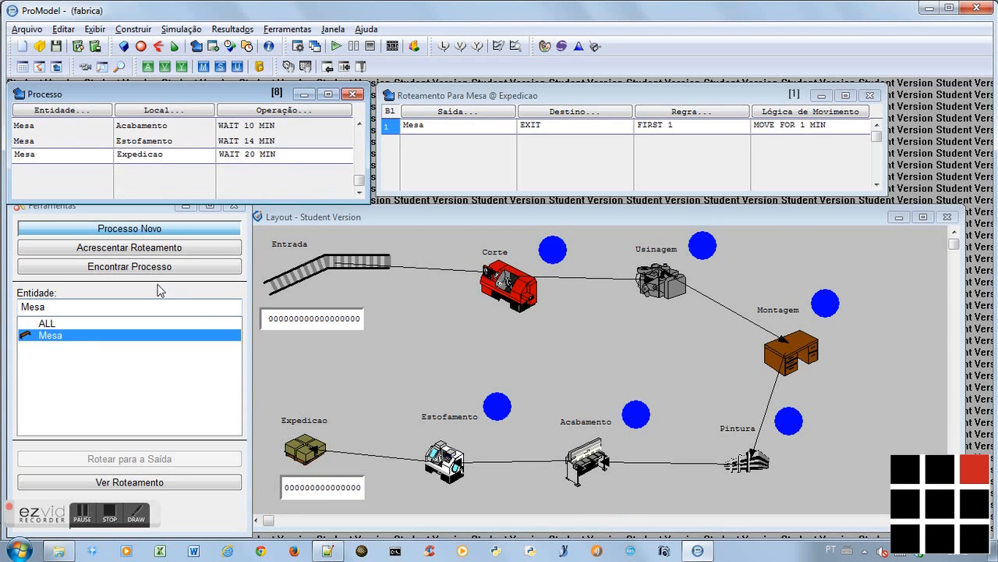
# Check the remaining tutorial notes in Notepad++, and save the ProModel model as 04-fabrica in the 01-Exemplos folder
pyautogui.hotkey('alt', 'Tab')
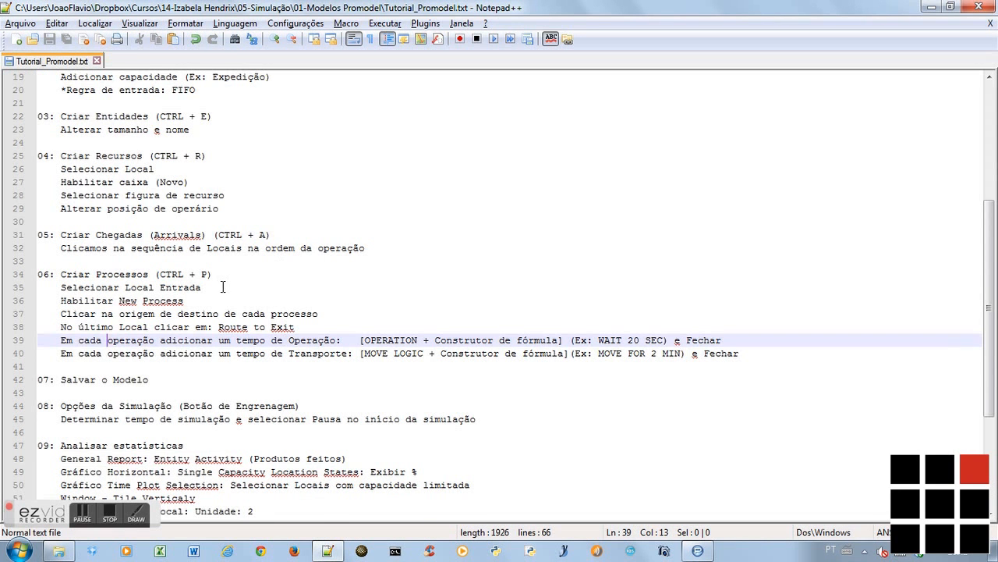
pyautogui.scroll(-2, 223, 287)
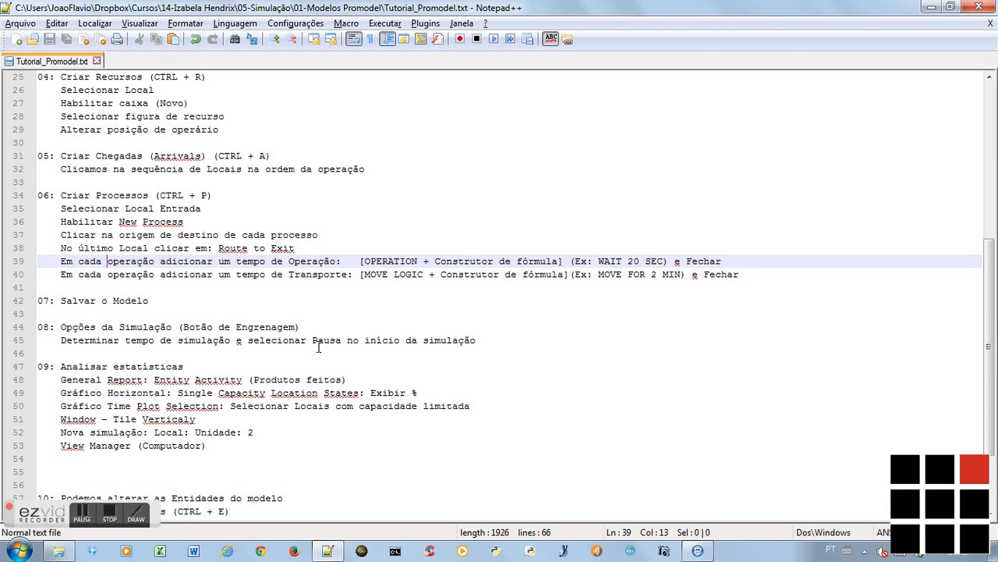
pyautogui.hotkey('alt', 'Tab')
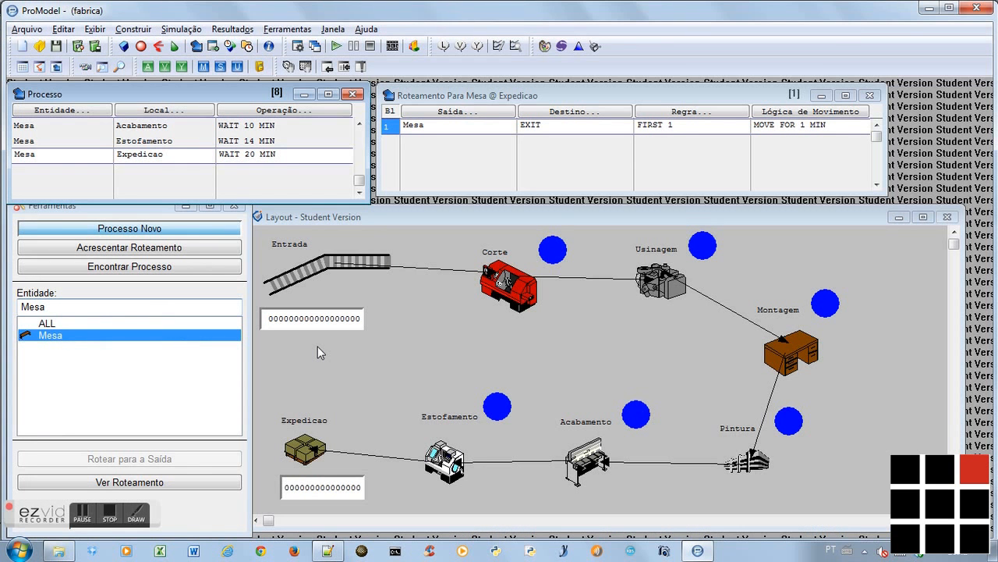
pyautogui.click(56, 47)
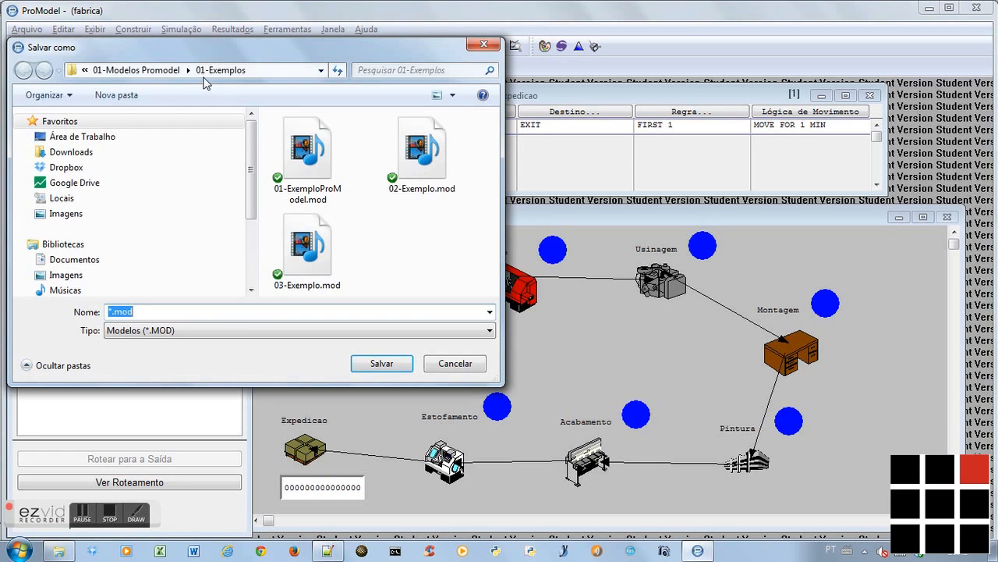
pyautogui.write('05')
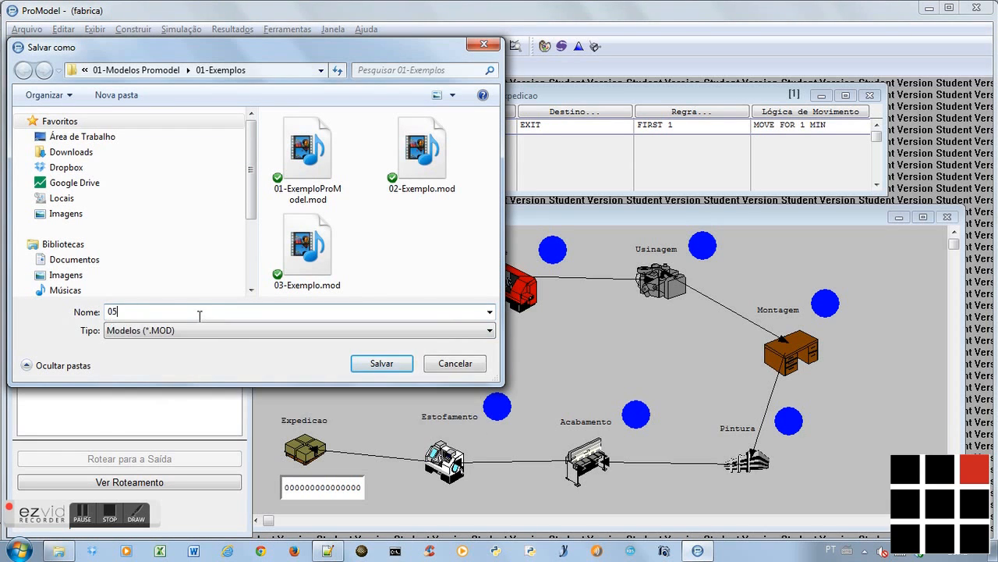
pyautogui.press('BackSpace')
pyautogui.write('4-fabrica')
pyautogui.click(382, 364)
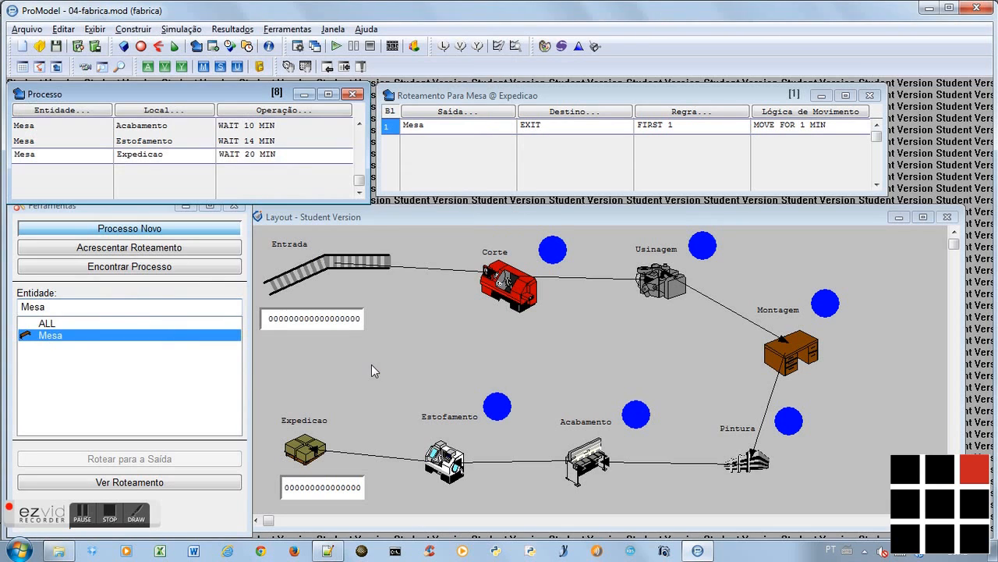
# Set the simulation time to 10 hours and enable the pause at the start in the simulation options
pyautogui.click(299, 47)
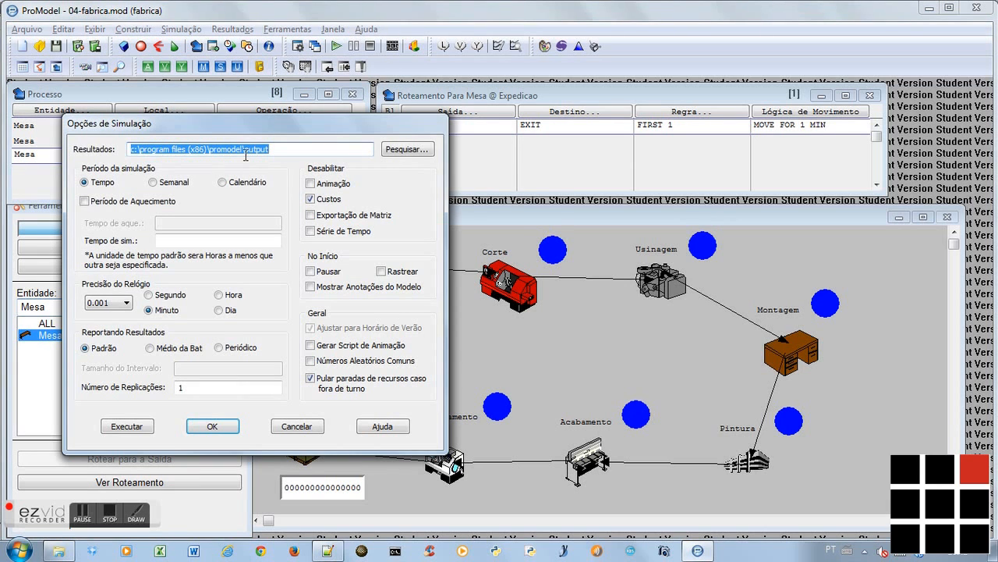
pyautogui.click(182, 241)
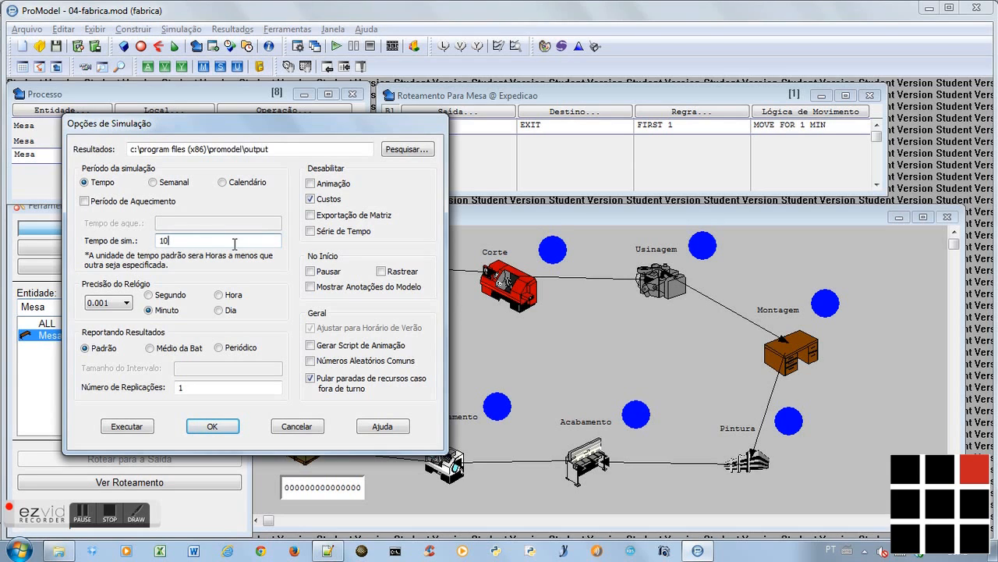
pyautogui.click(309, 273)
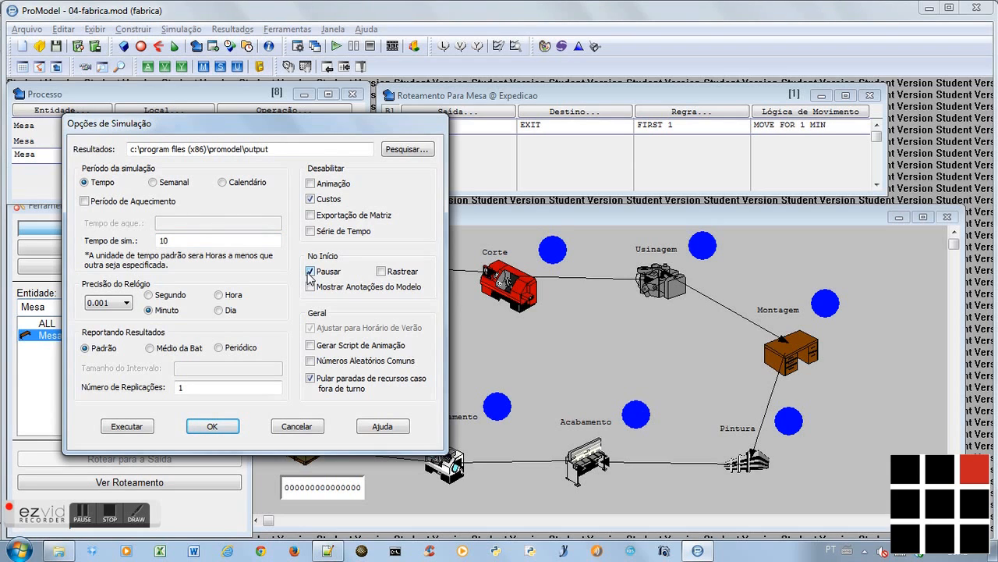
pyautogui.click(212, 427)
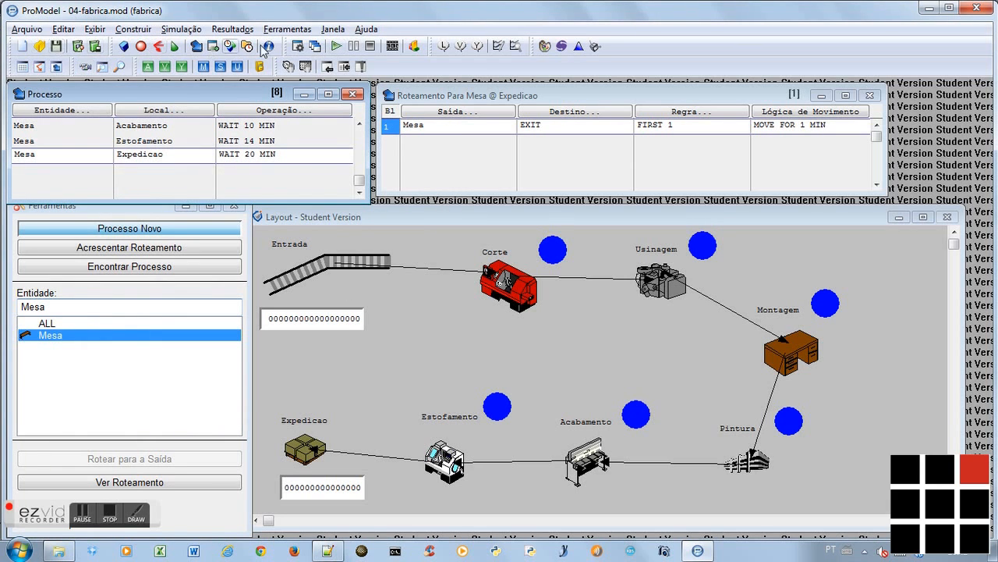
# Run the simulation with a reduced animation speed, releasing it from its initial pause
pyautogui.click(337, 48)
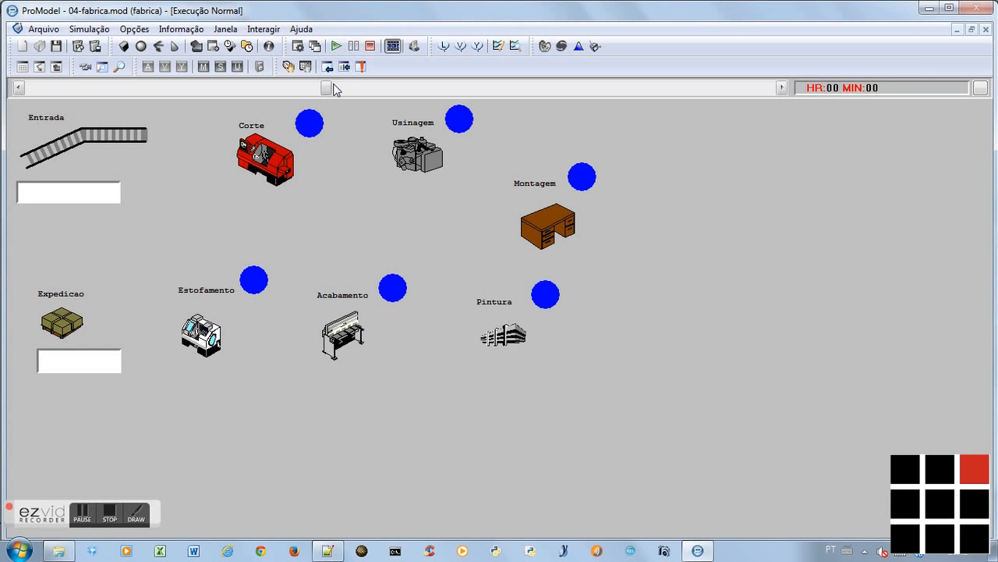
pyautogui.moveTo(334, 90); pyautogui.dragTo(208, 90)
pyautogui.click(335, 48)
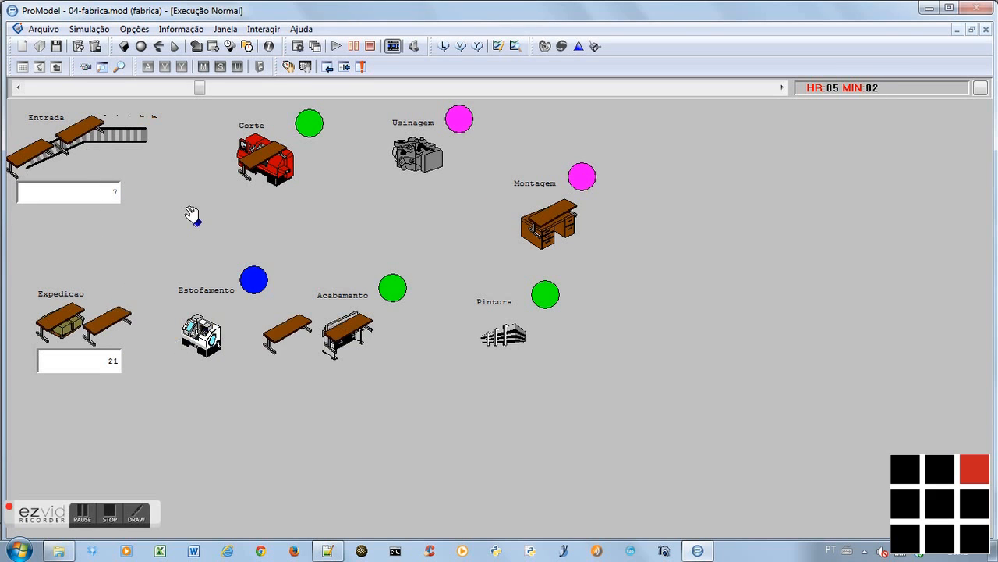
# Raise the animation speed of the running simulation in stages so that it runs through to its end
pyautogui.moveTo(200, 87); pyautogui.dragTo(242, 90)
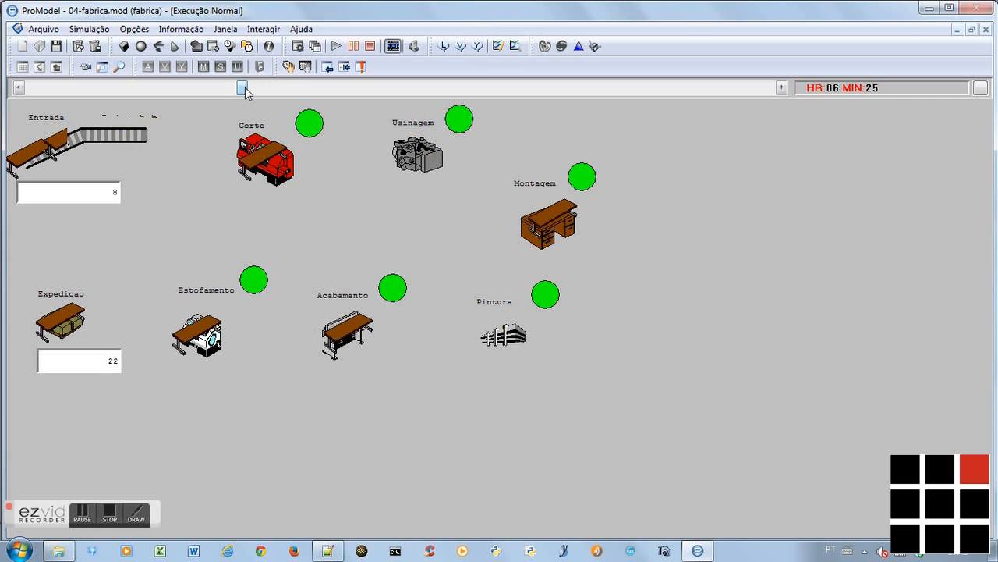
pyautogui.moveTo(244, 91); pyautogui.dragTo(265, 92)
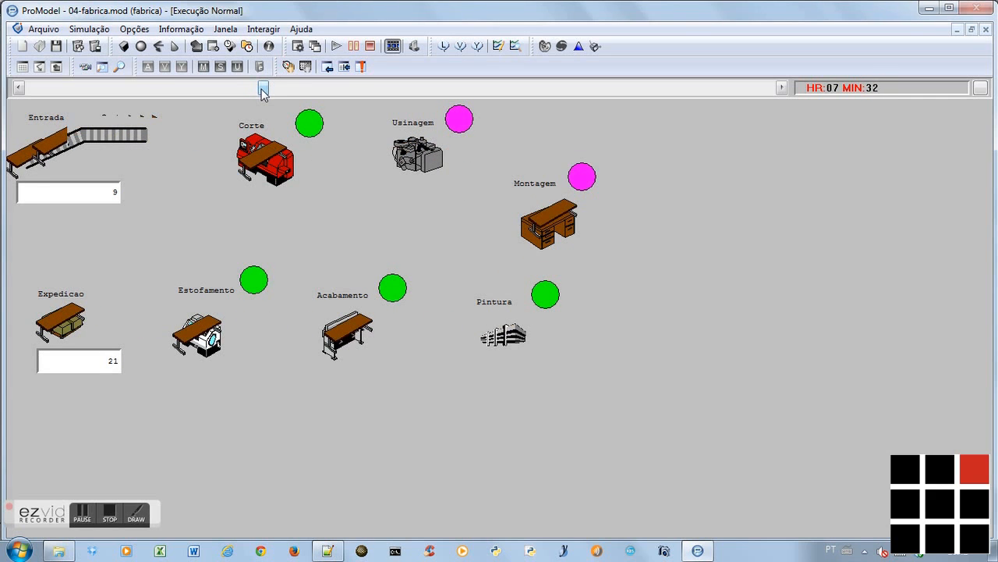
pyautogui.moveTo(262, 92); pyautogui.dragTo(285, 92)
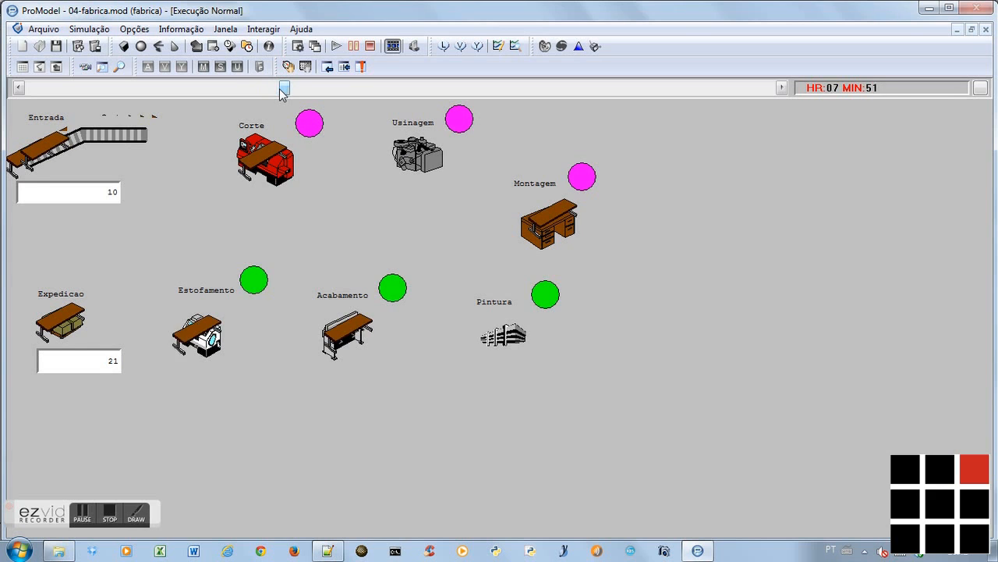
pyautogui.moveTo(286, 92); pyautogui.dragTo(349, 92)
# Open the simulation results, examine the Entity Activity section of the General Report, and switch to the tutorial notes in Notepad++
pyautogui.click(522, 334)
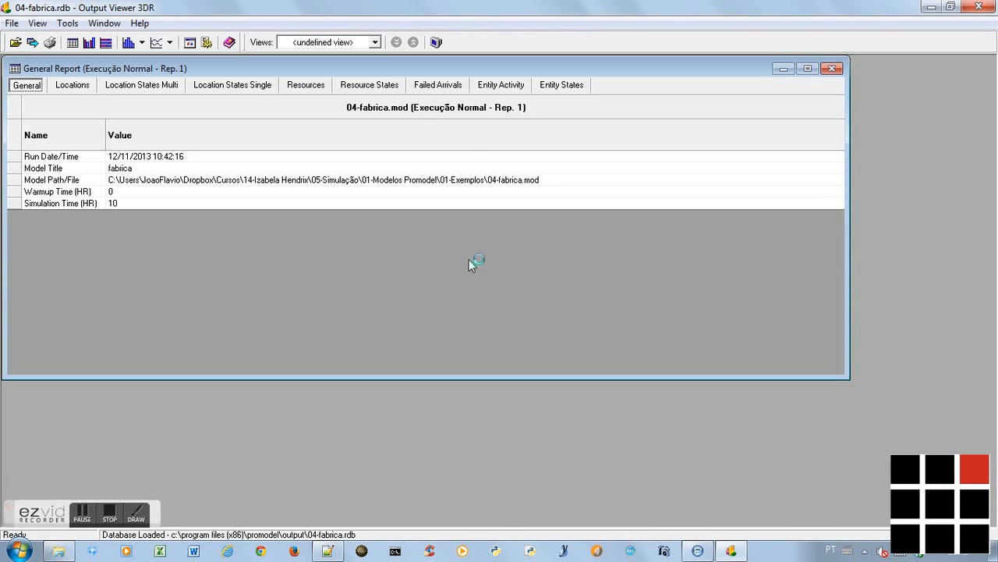
pyautogui.click(490, 87)
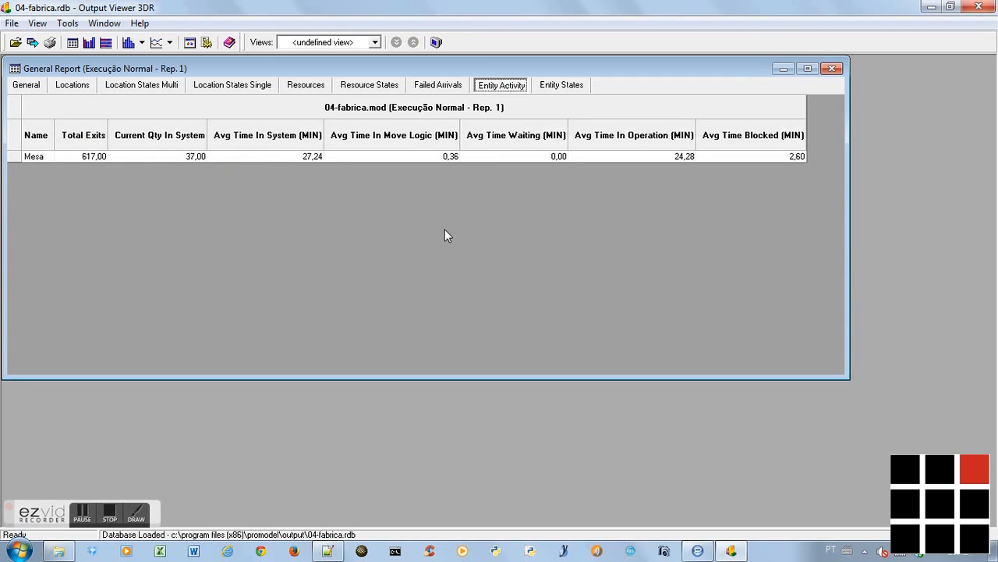
pyautogui.hotkey('alt', 'Tab')
pyautogui.hotkey('alt', 'Tab')
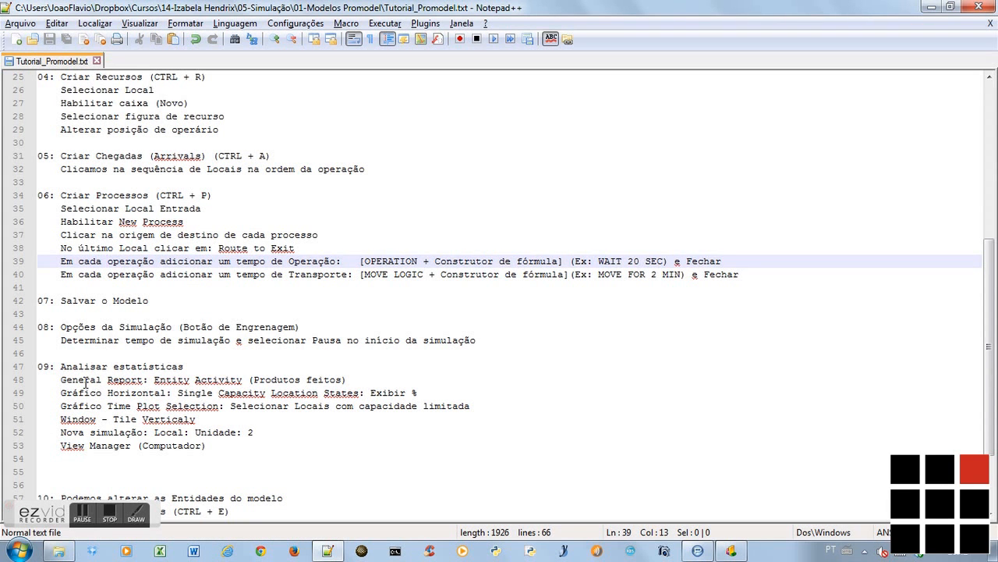
# Following the notes, create a Single Capacity Location States chart in Output Viewer for Execução Normal, replication 1, and enlarge its window
pyautogui.click(86, 380)
pyautogui.press('Down')
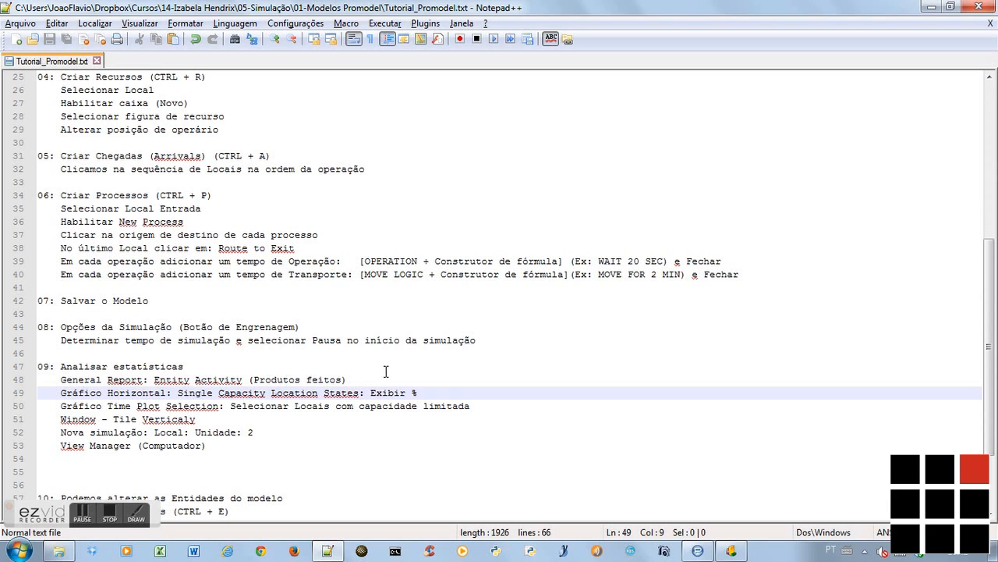
pyautogui.hotkey('alt', 'Tab')
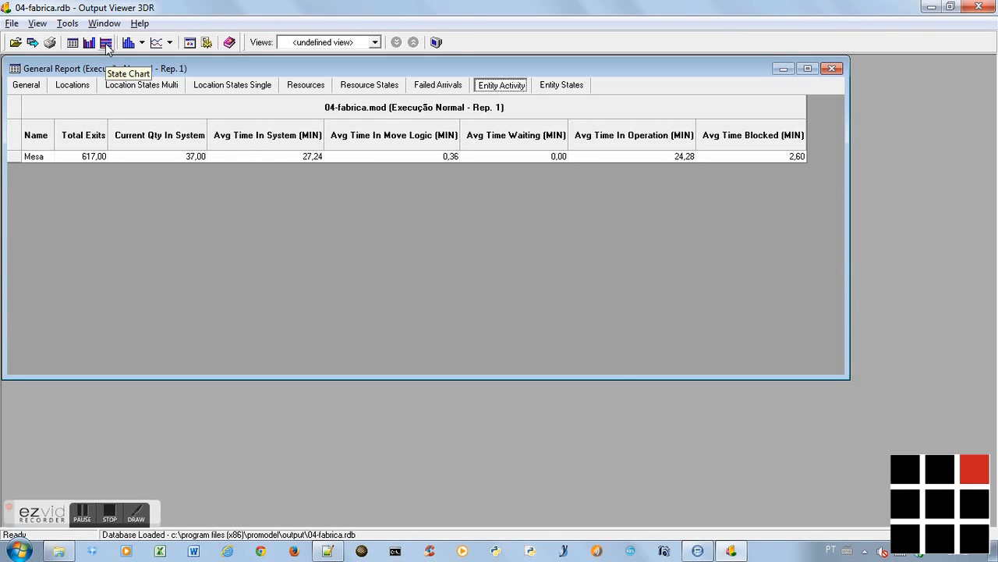
pyautogui.click(106, 44)
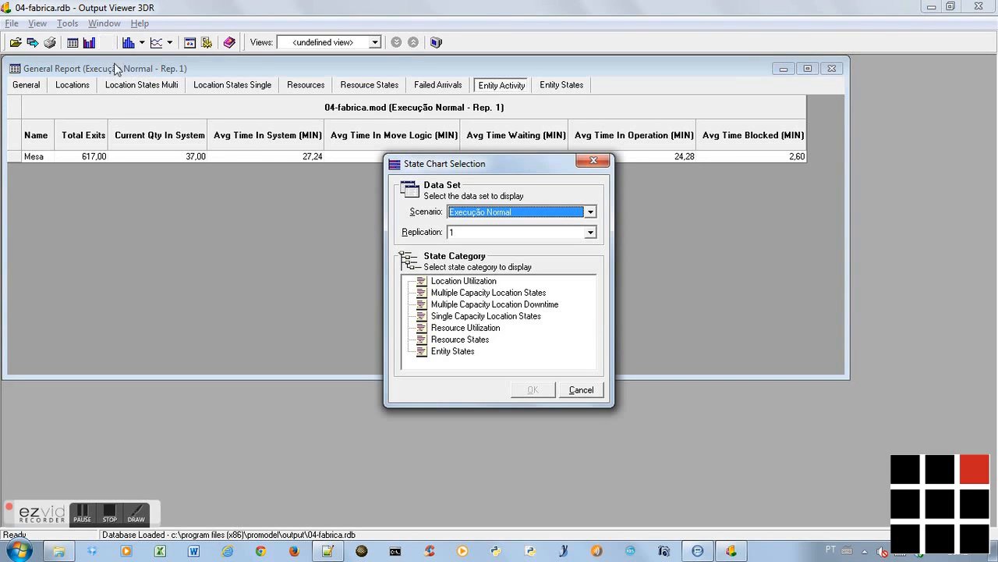
pyautogui.click(468, 317)
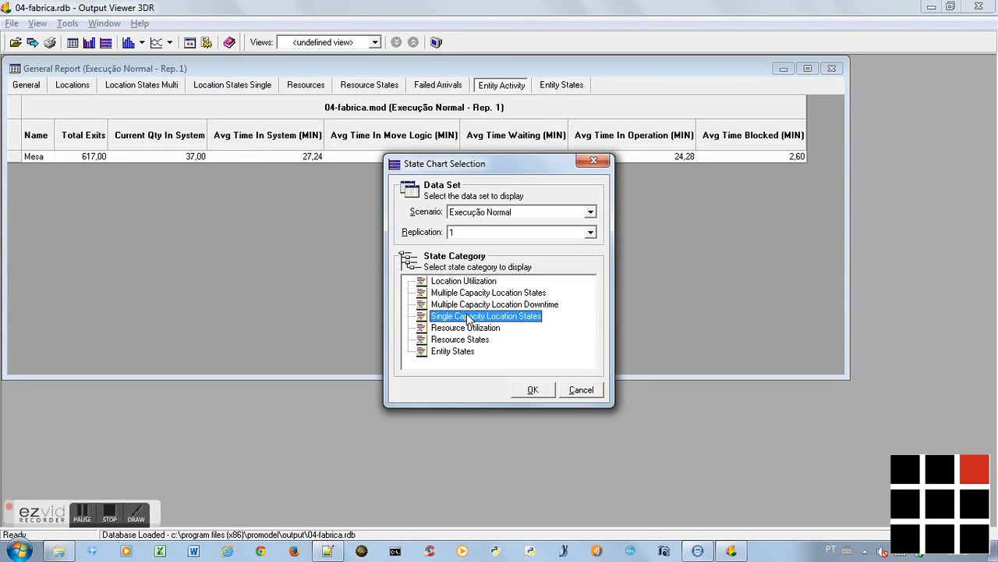
pyautogui.click(534, 390)
pyautogui.moveTo(508, 396); pyautogui.dragTo(515, 468)
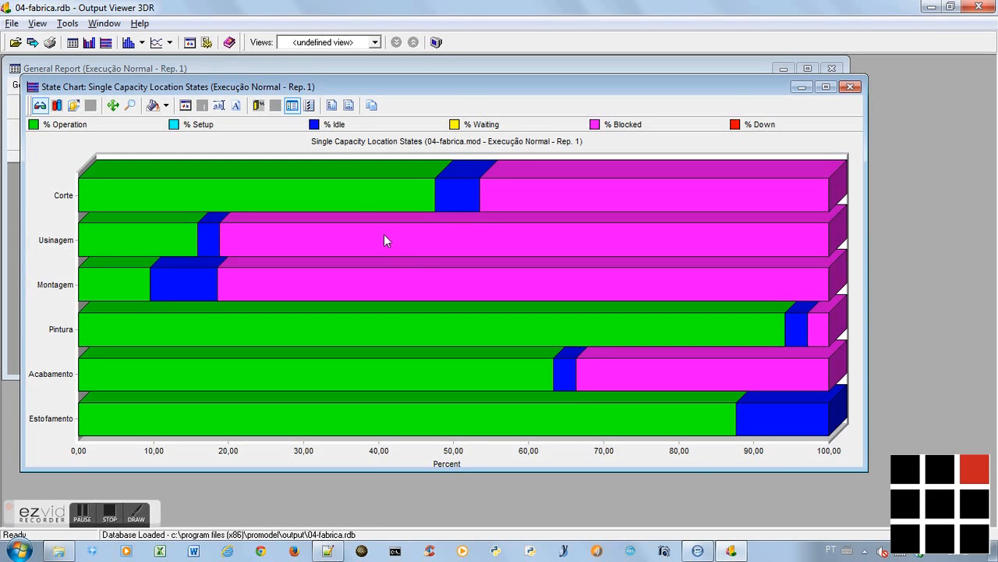
# Show the series and item visibility lists beside the state chart, toggle its legend off and back on, and inspect Montagem's blocked share
pyautogui.click(310, 106)
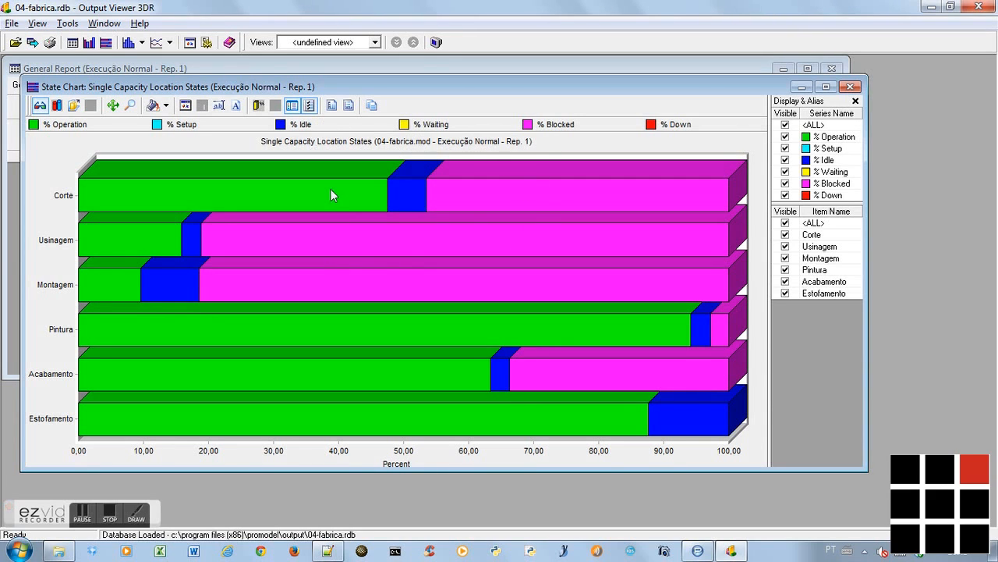
pyautogui.click(292, 106)
pyautogui.click(293, 106)
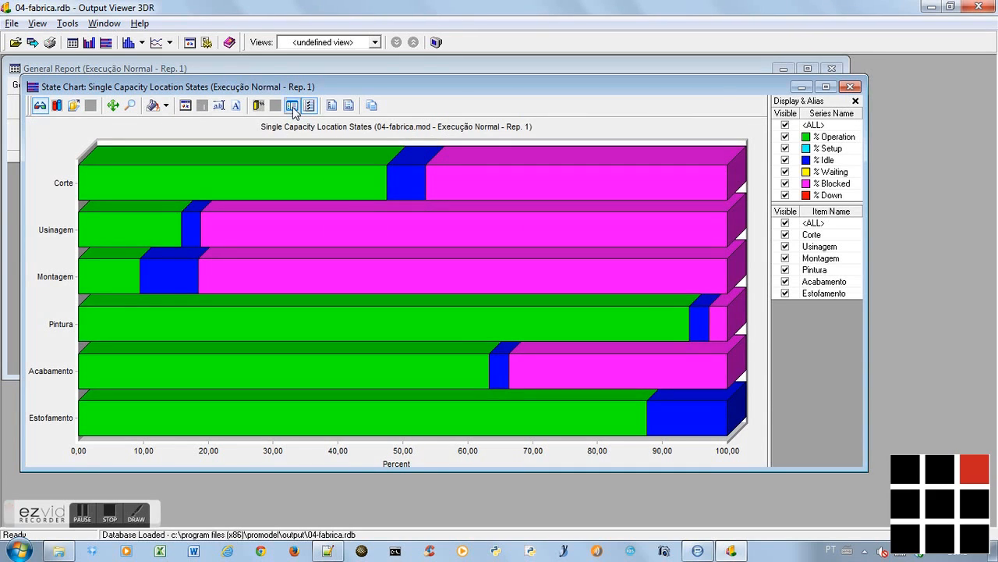
pyautogui.moveTo(444, 278)
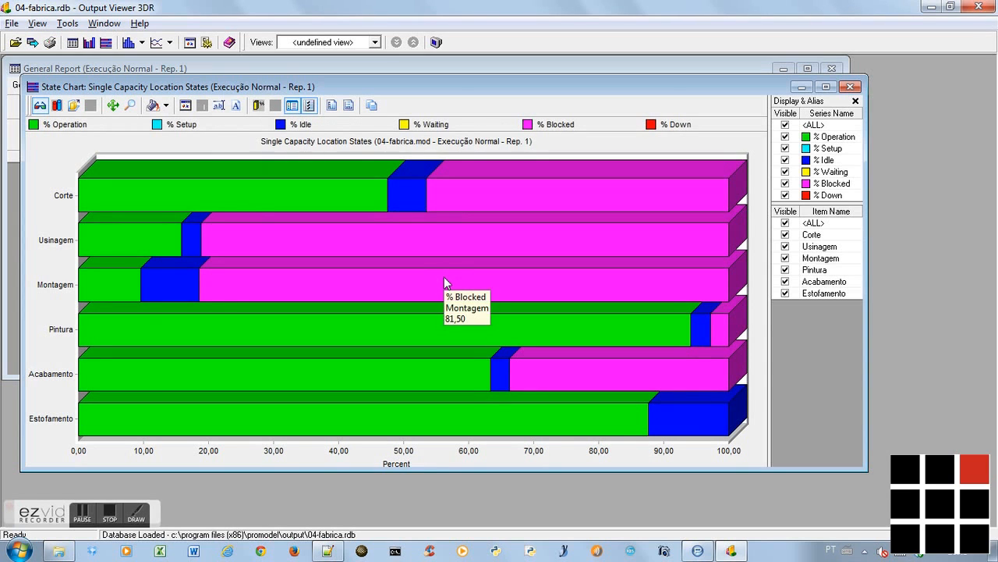
# Check the next items in the tutorial notes, tile the result windows vertically in Output Viewer, and give the General Report more width
pyautogui.hotkey('alt', 'Tab')
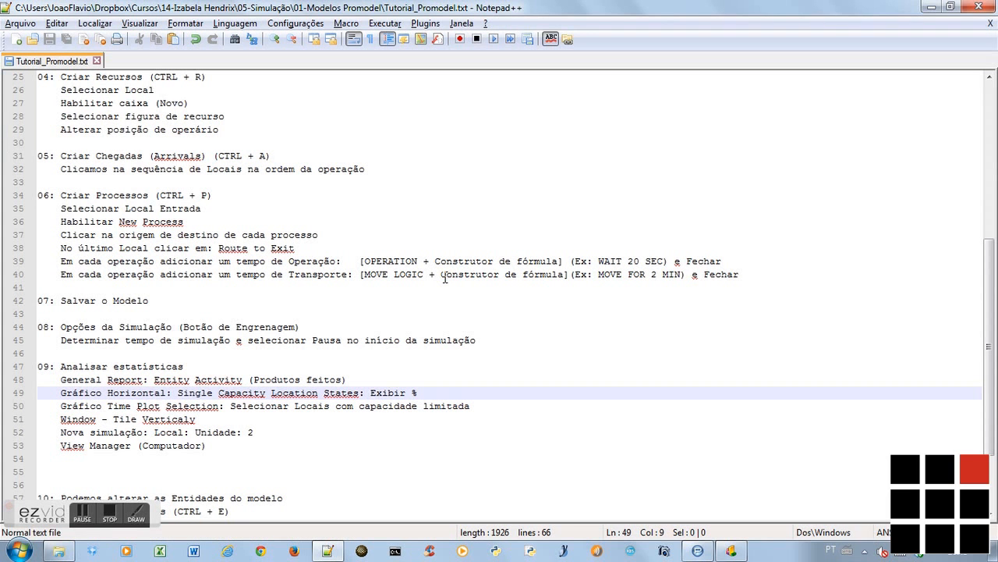
pyautogui.press('Down')
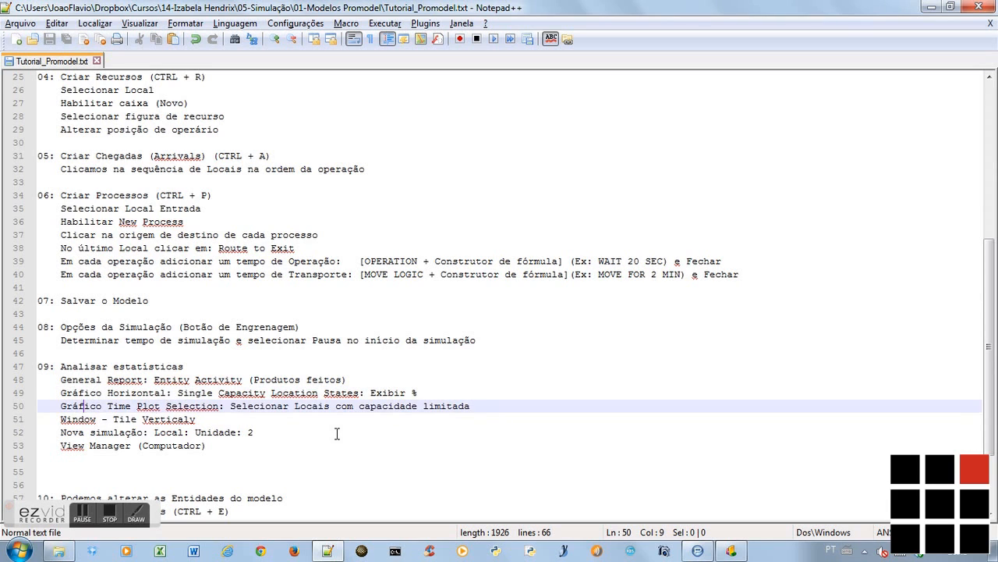
pyautogui.press('Down')
pyautogui.hotkey('alt', 'Tab')
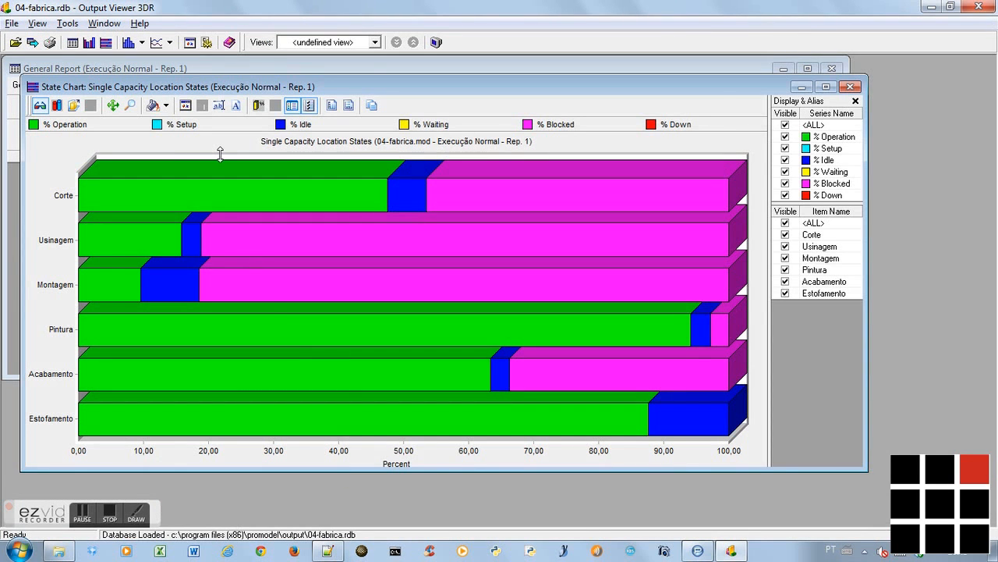
pyautogui.click(104, 24)
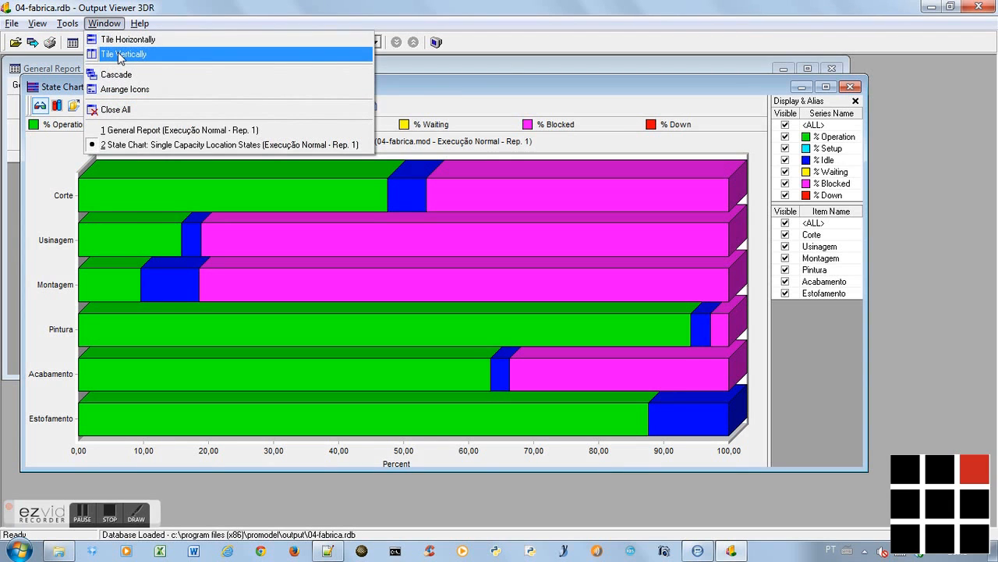
pyautogui.click(121, 57)
pyautogui.moveTo(499, 165); pyautogui.dragTo(407, 164)
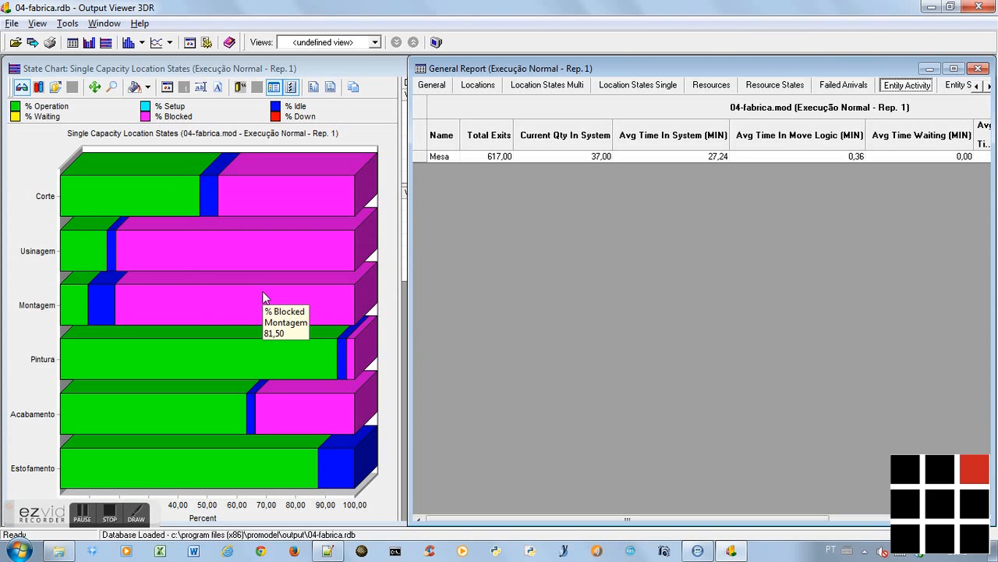
# Switch to ProModel, open the Locais editor, rearrange the Layout window below it, and bring up the first locations in the table
pyautogui.hotkey('alt', 'Tab')
pyautogui.hotkey('alt', 'Tab')
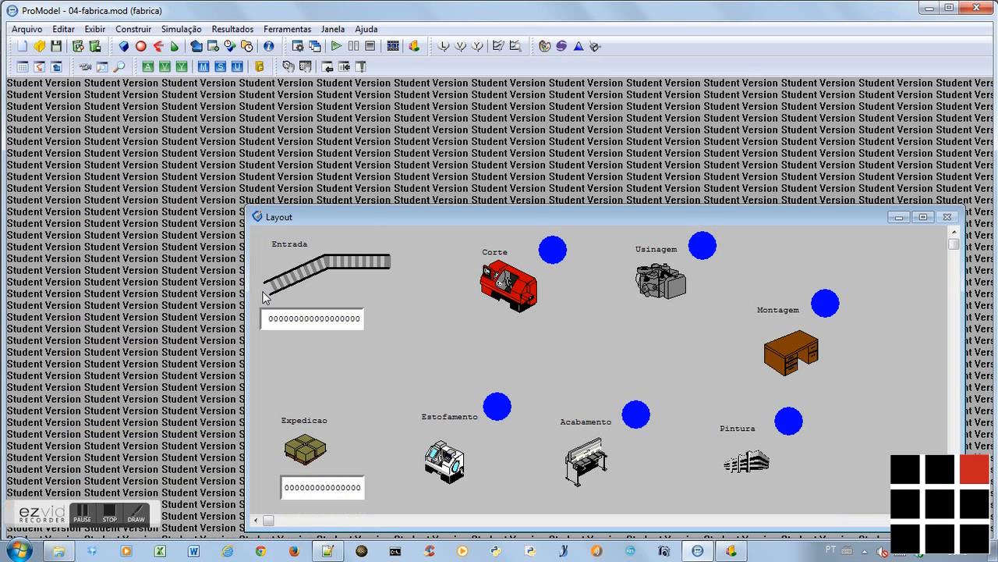
pyautogui.moveTo(352, 218); pyautogui.dragTo(308, 145)
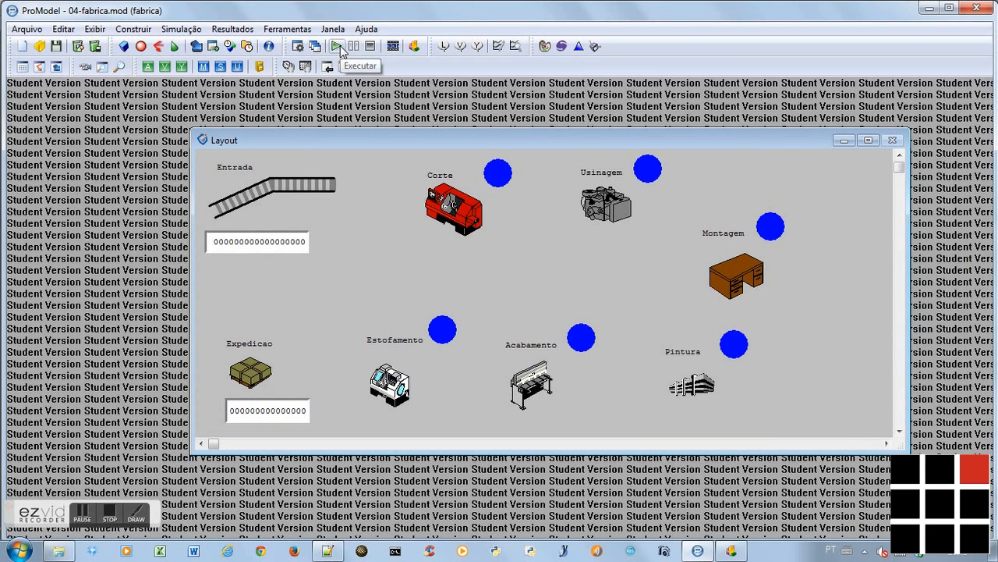
pyautogui.hotkey('ctrl', 'l')
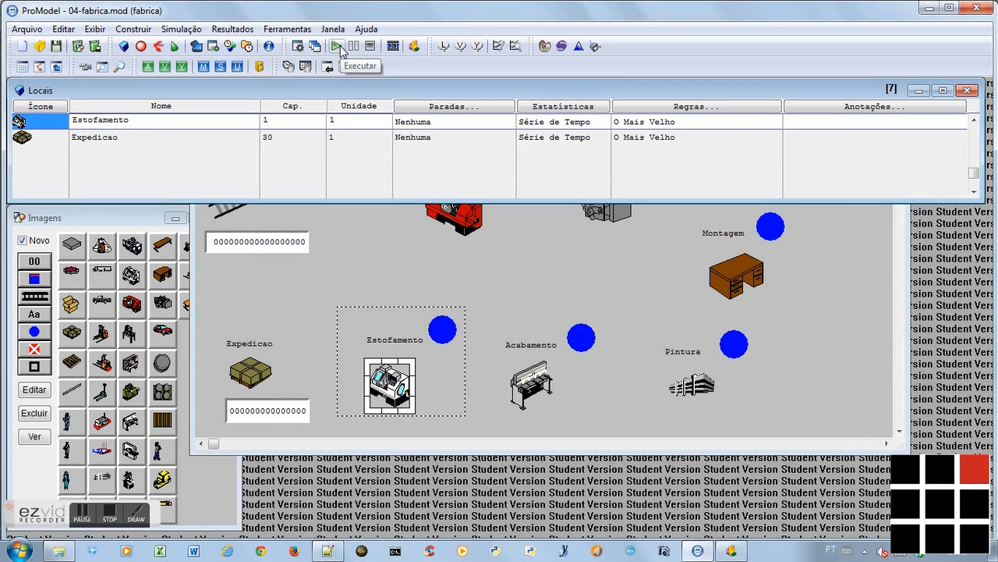
pyautogui.click(411, 275)
pyautogui.moveTo(342, 142); pyautogui.dragTo(398, 218)
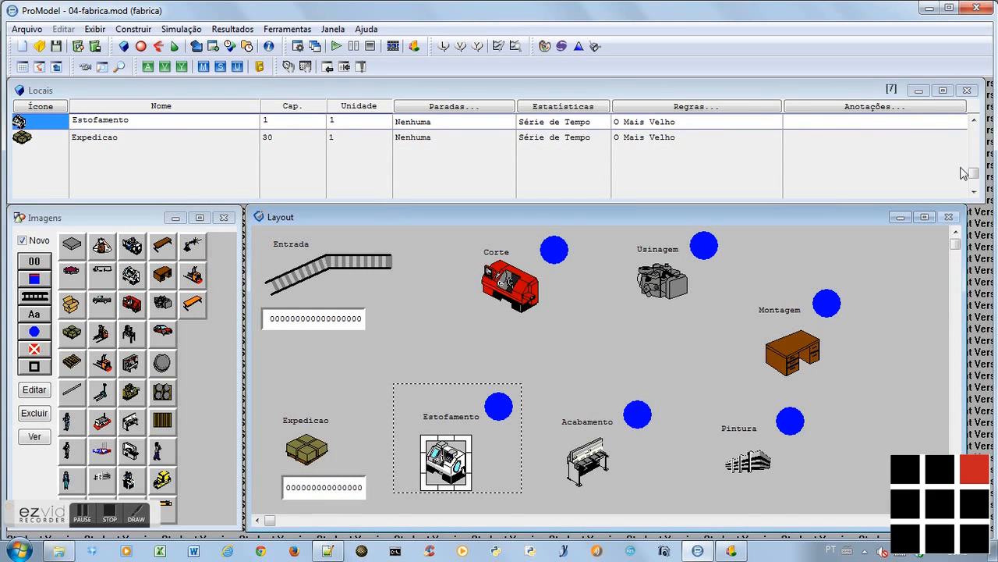
pyautogui.moveTo(973, 174); pyautogui.dragTo(974, 129)
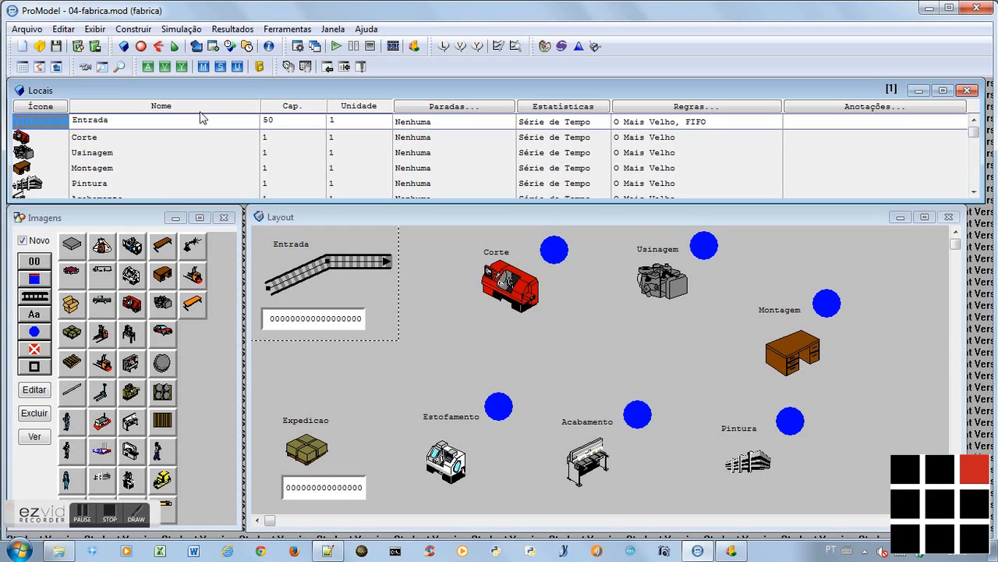
# Set the capacity of the Corte, Usinagem and Montagem locations to 2 each
pyautogui.click(274, 139)
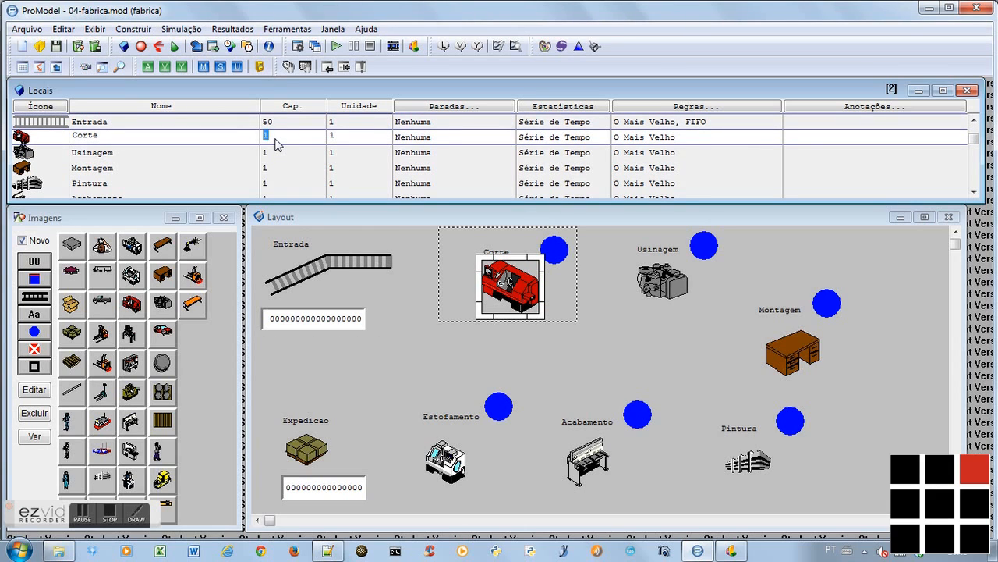
pyautogui.press('Down')
pyautogui.write('2')
pyautogui.press('Down')
pyautogui.write('2')
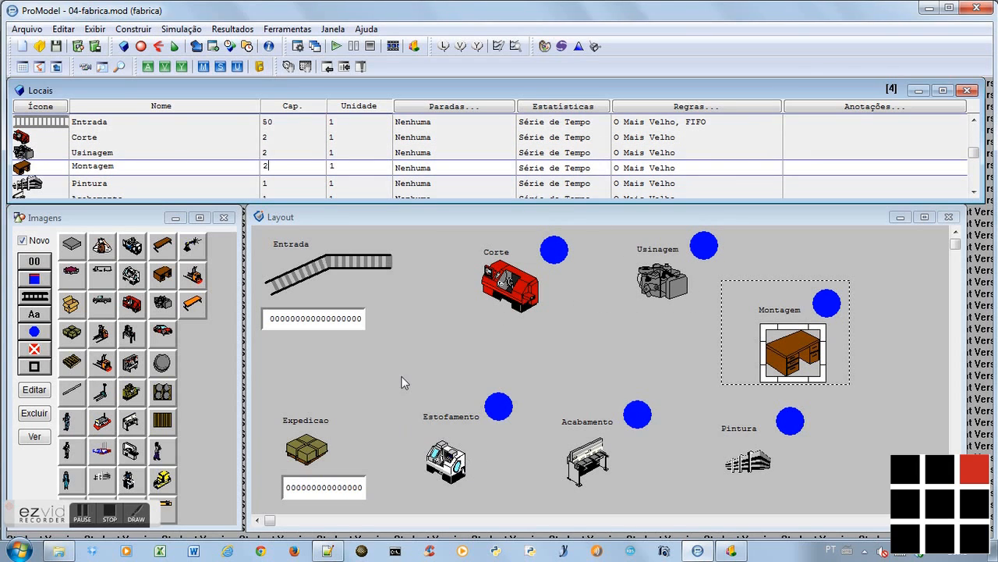
pyautogui.press('Down')
pyautogui.press('Down')
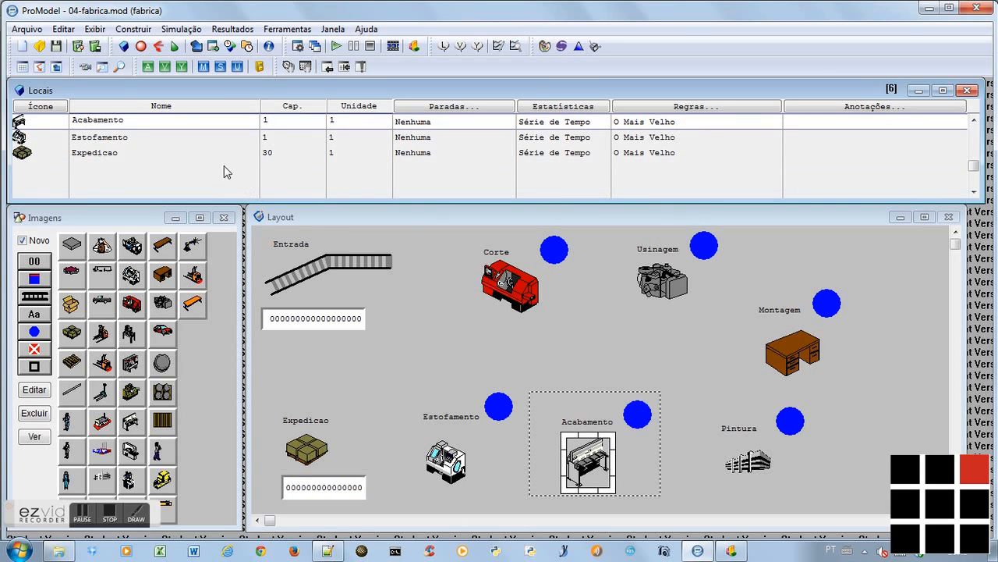
# Try giving the Estofamento location 2 units, and return it to 1 unit
pyautogui.click(338, 139)
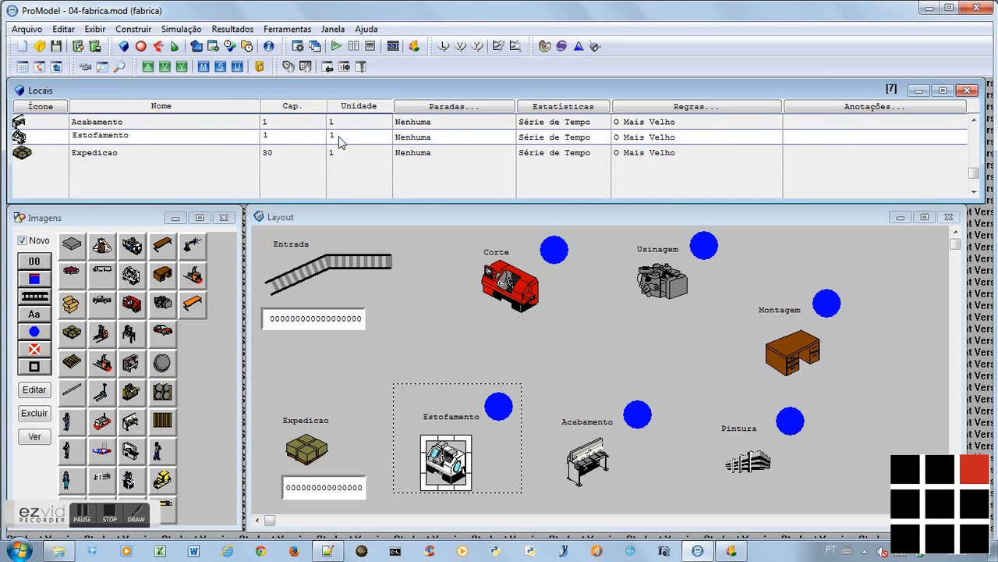
pyautogui.write('2')
pyautogui.press('Return')
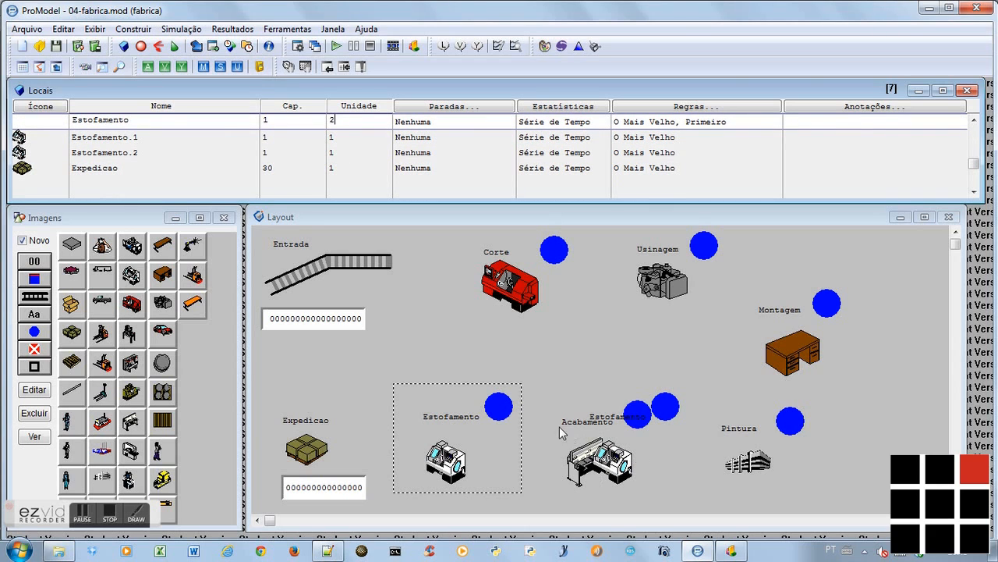
pyautogui.press('BackSpace')
pyautogui.write('1')
pyautogui.click(388, 231)
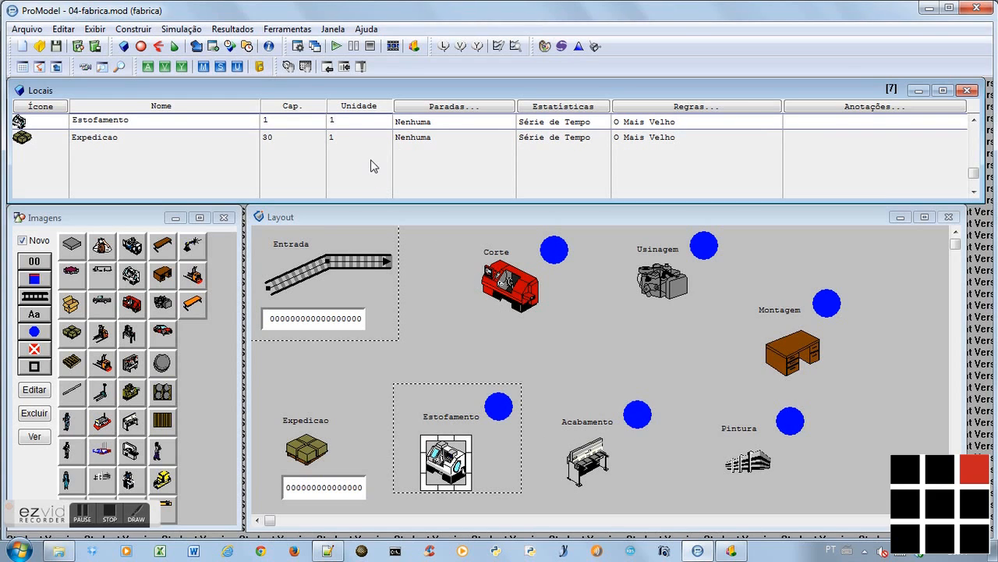
# Run the modified simulation through to its end, open its results, and show the Entity Activity section of the General Report
pyautogui.click(336, 47)
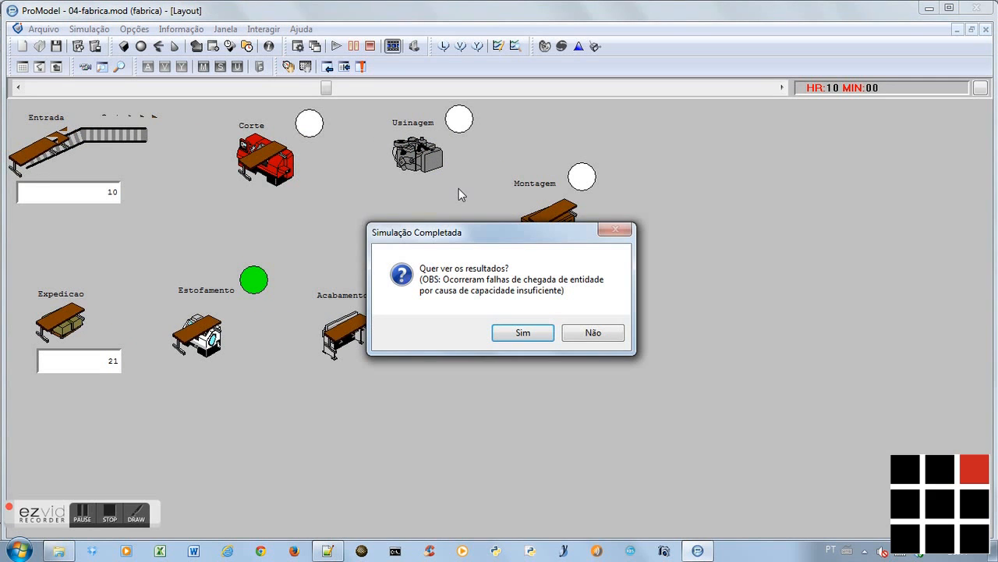
pyautogui.click(524, 332)
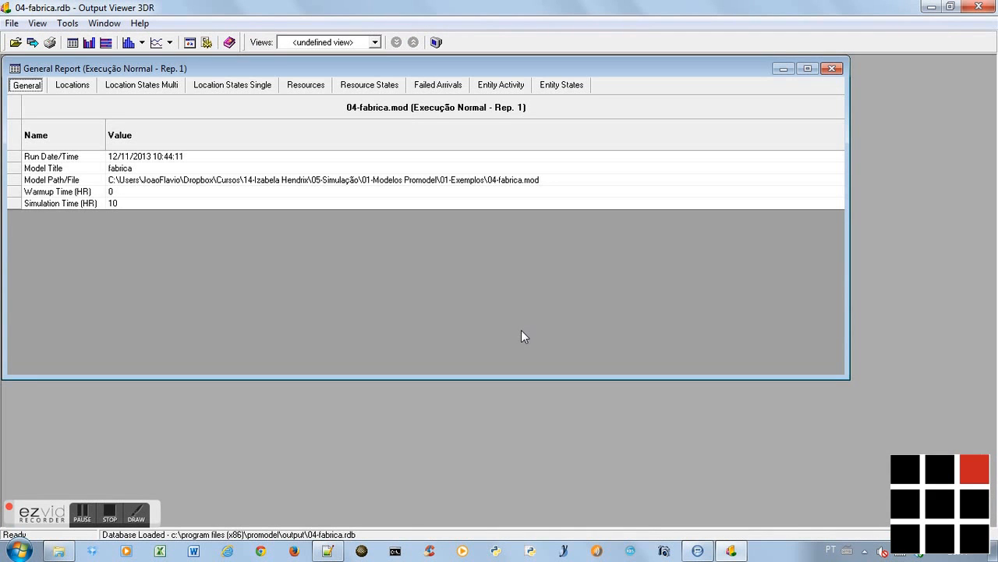
pyautogui.click(500, 85)
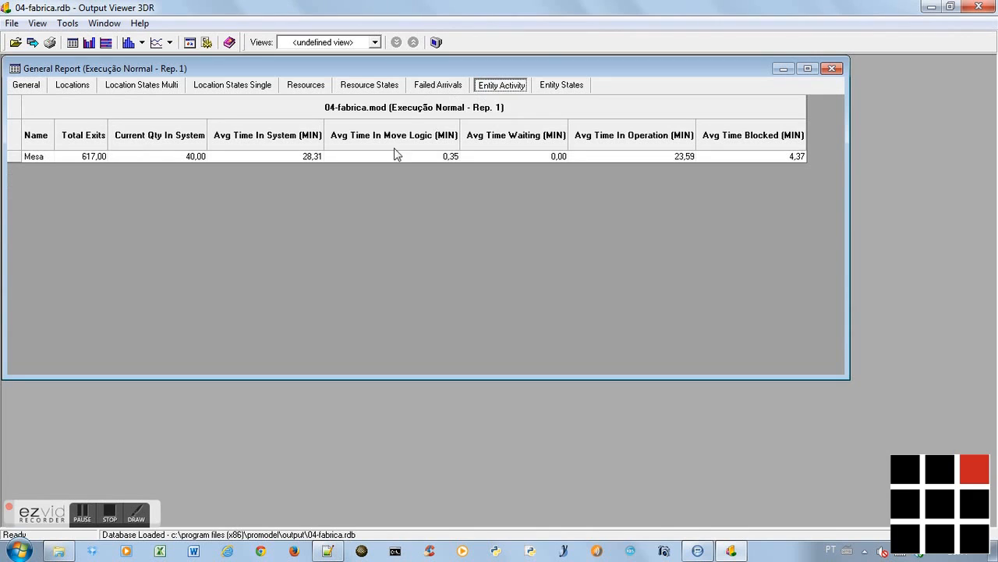
# Create a Multiple Capacity Location States chart for the new run, then resize and move its window to uncover the General Report
pyautogui.click(106, 43)
pyautogui.click(456, 304)
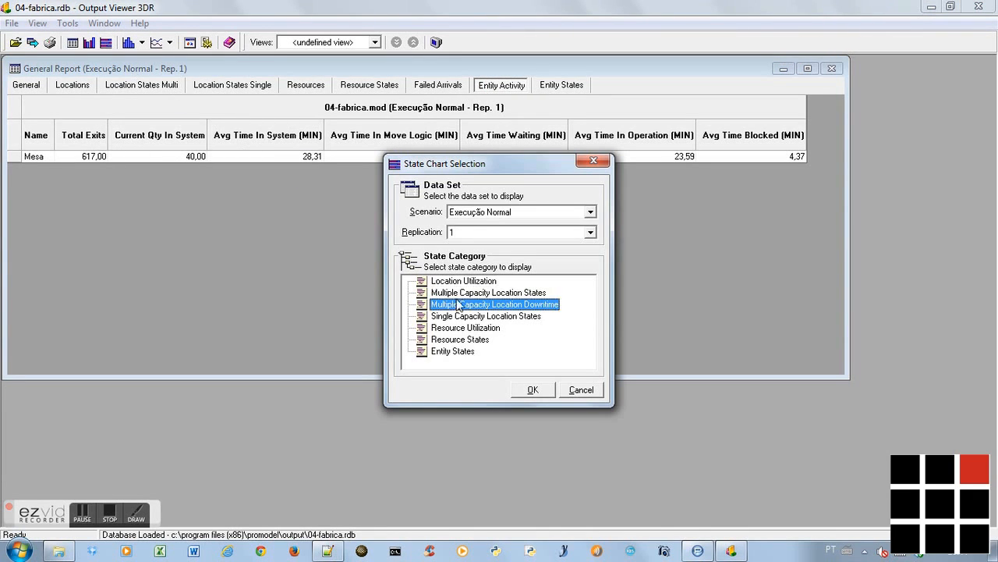
pyautogui.click(455, 293)
pyautogui.click(535, 390)
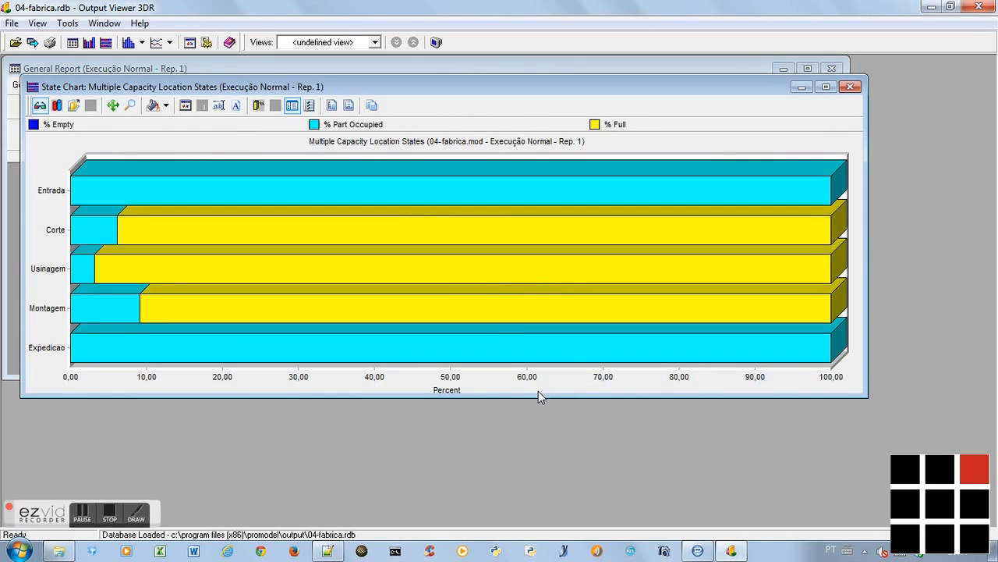
pyautogui.moveTo(518, 440); pyautogui.dragTo(519, 471)
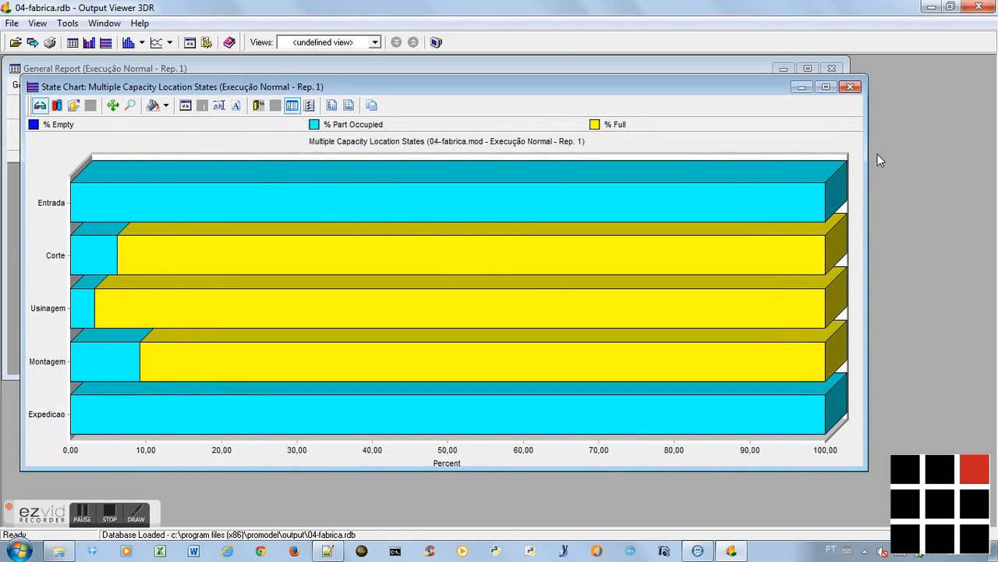
pyautogui.moveTo(868, 157); pyautogui.dragTo(802, 157)
pyautogui.moveTo(623, 88); pyautogui.dragTo(776, 124)
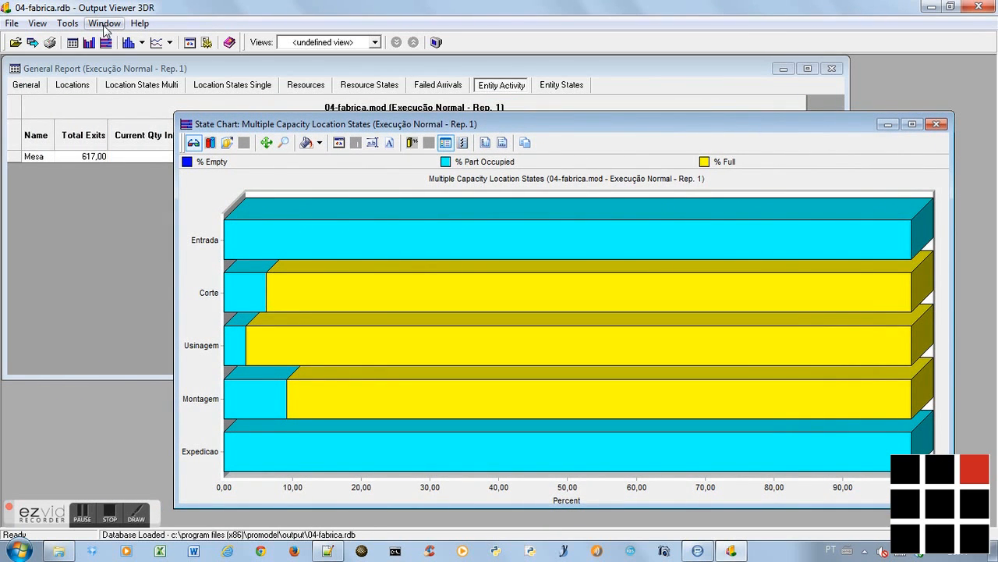
# Add a Single Capacity Location States chart and tile all result windows vertically to compare both charts with the General Report
pyautogui.click(106, 42)
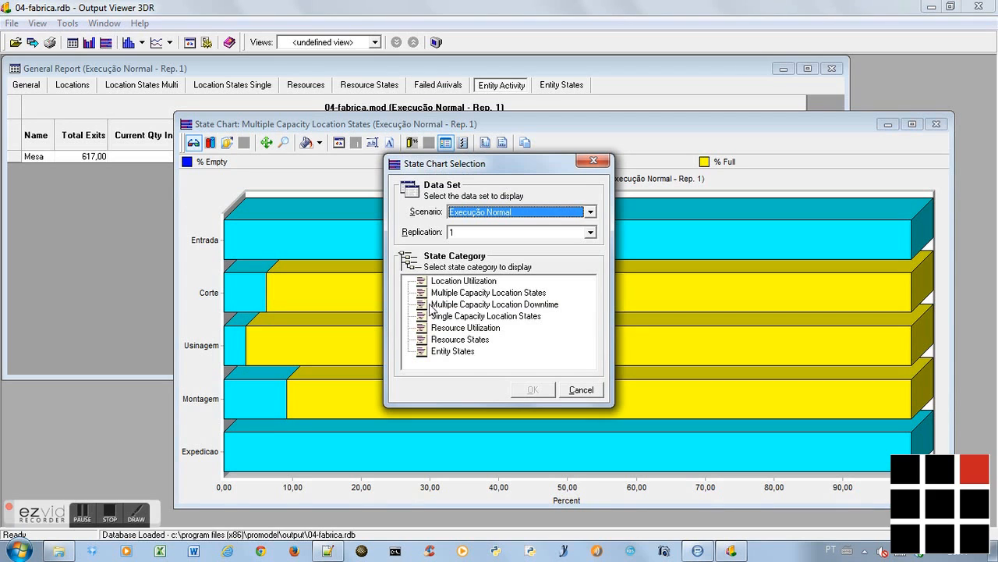
pyautogui.click(445, 316)
pyautogui.click(543, 393)
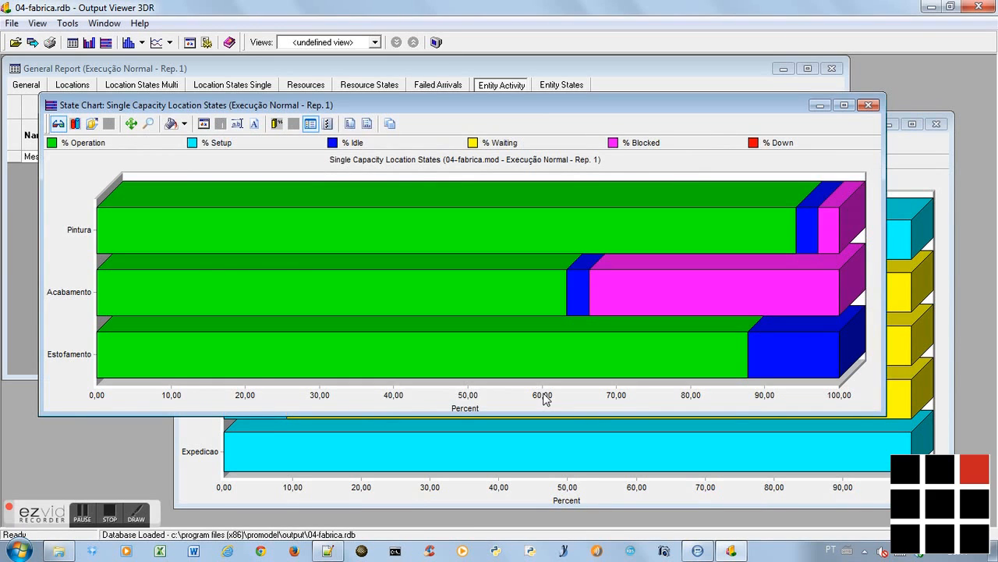
pyautogui.moveTo(883, 332); pyautogui.dragTo(590, 331)
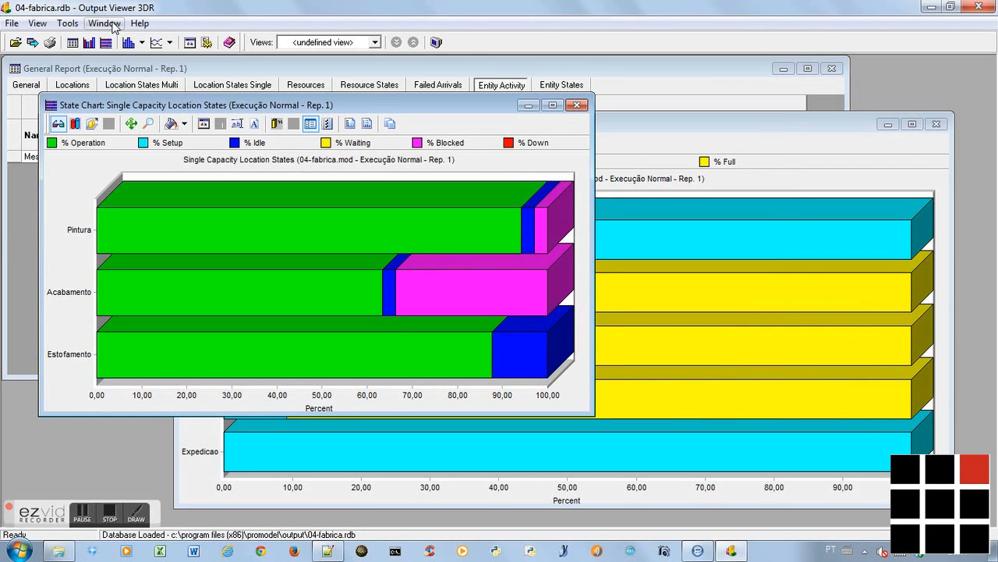
pyautogui.click(112, 23)
pyautogui.click(117, 54)
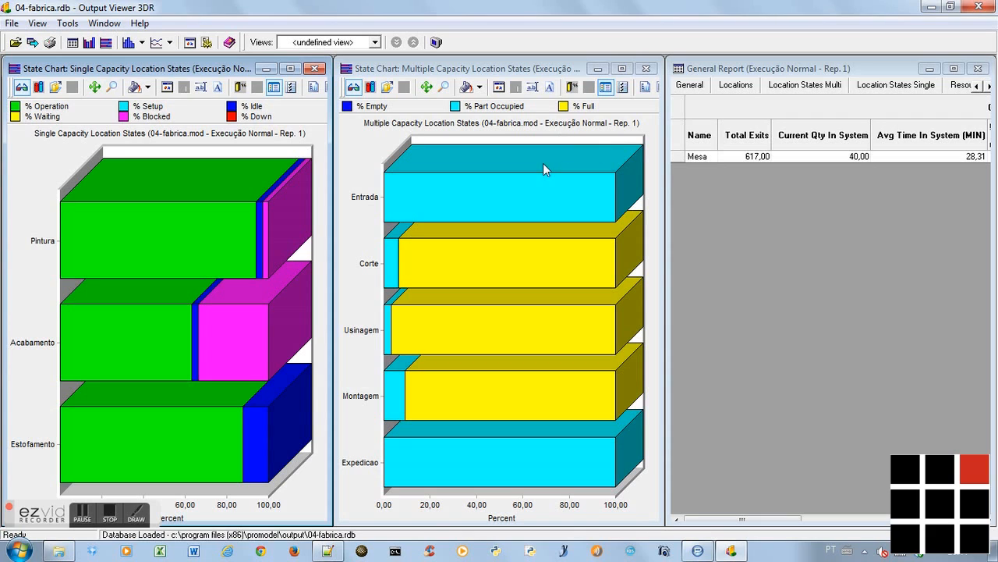
pyautogui.moveTo(544, 164)
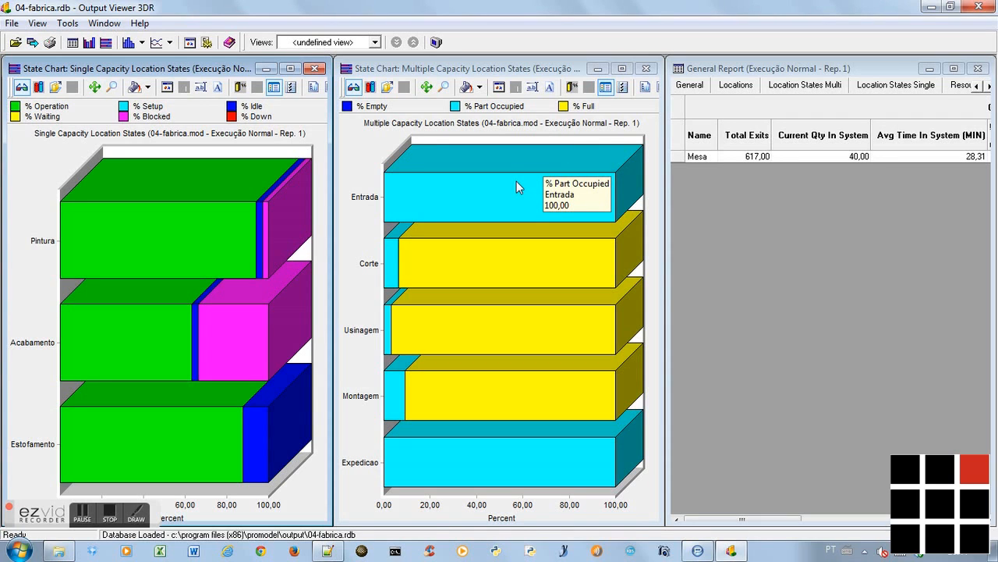